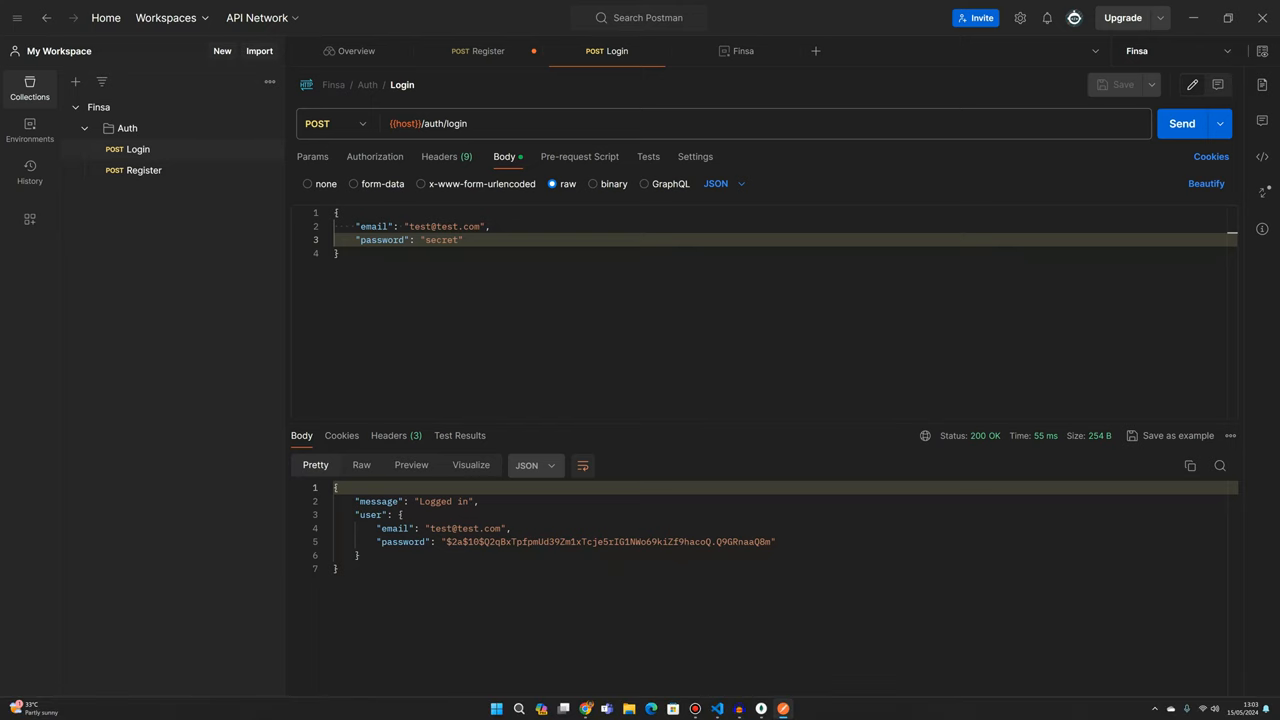
- Switch from the Postman login response to the VS Code window showing auth.go
click(738, 712)
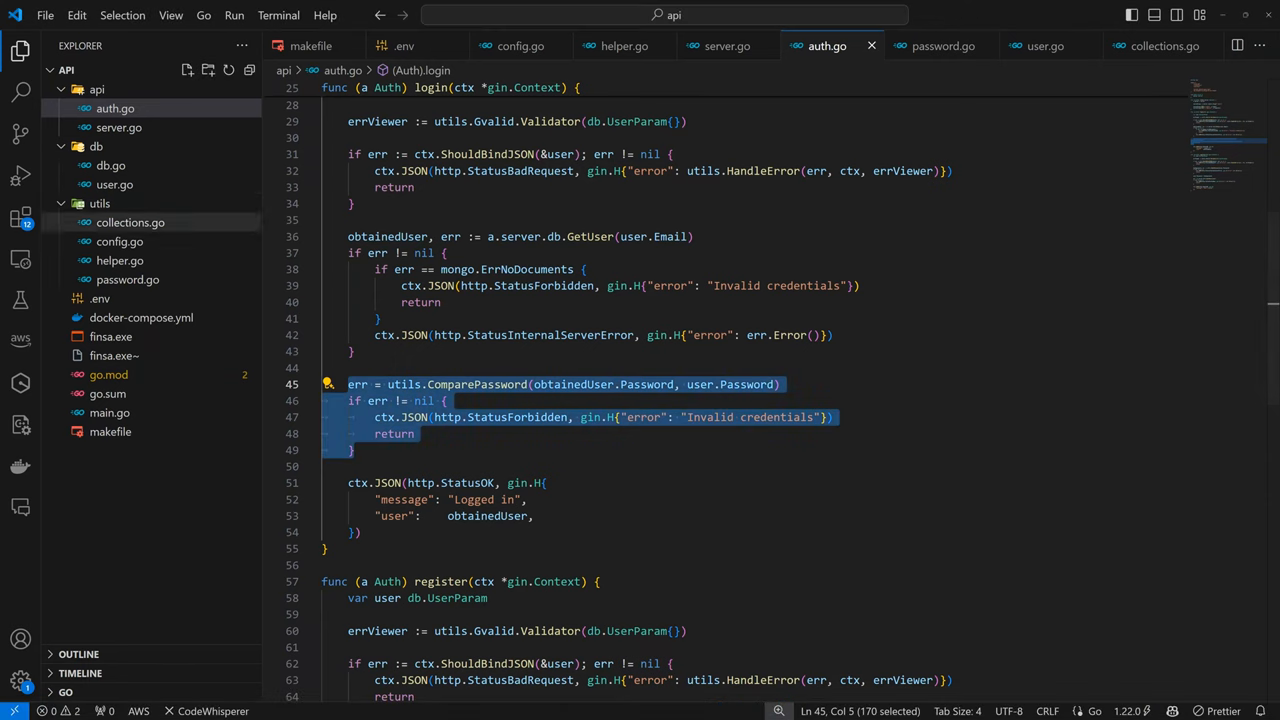
- In db/user.go, declare a User struct with an Email field carrying only a json tag
click(114, 184)
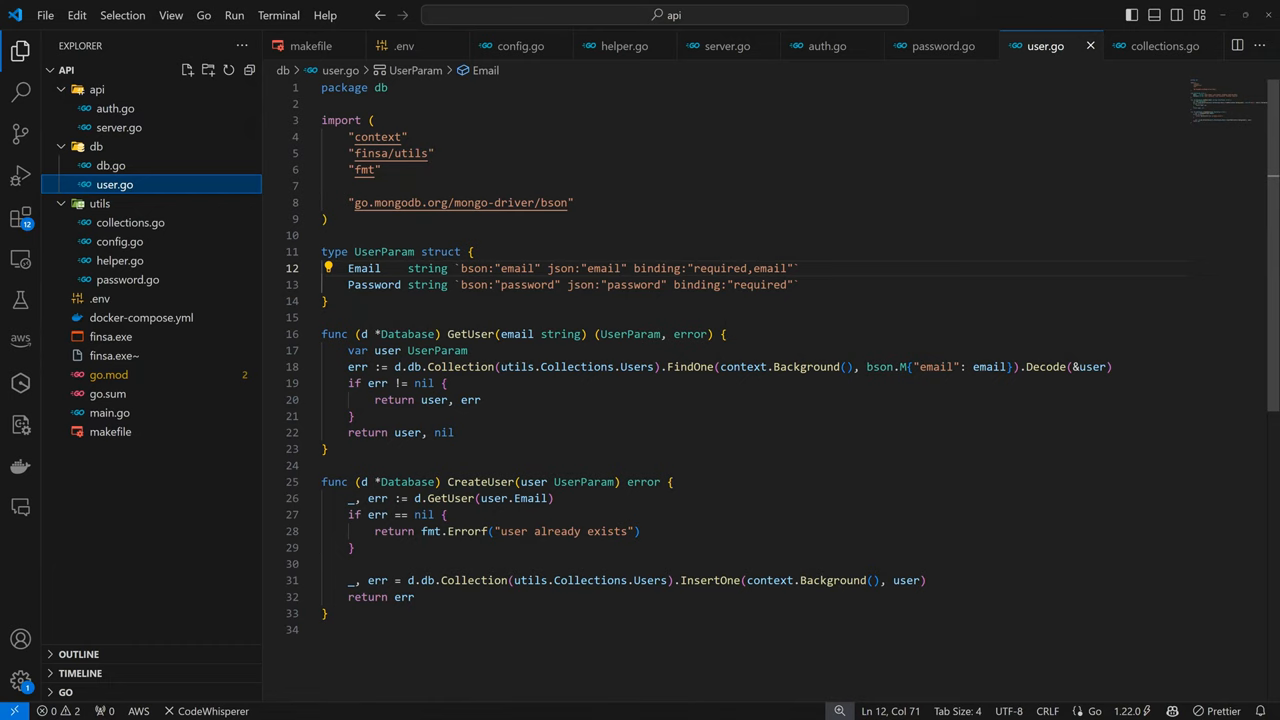
key(Return)
key(Return)
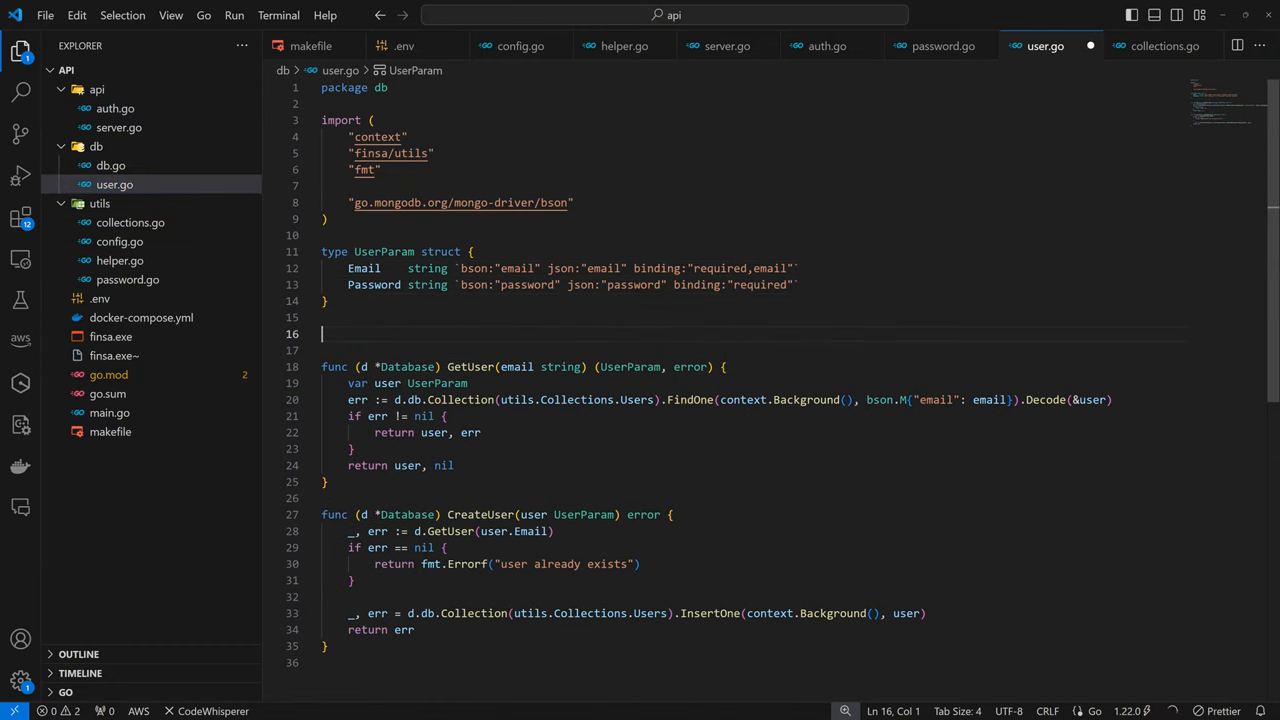
text(type)
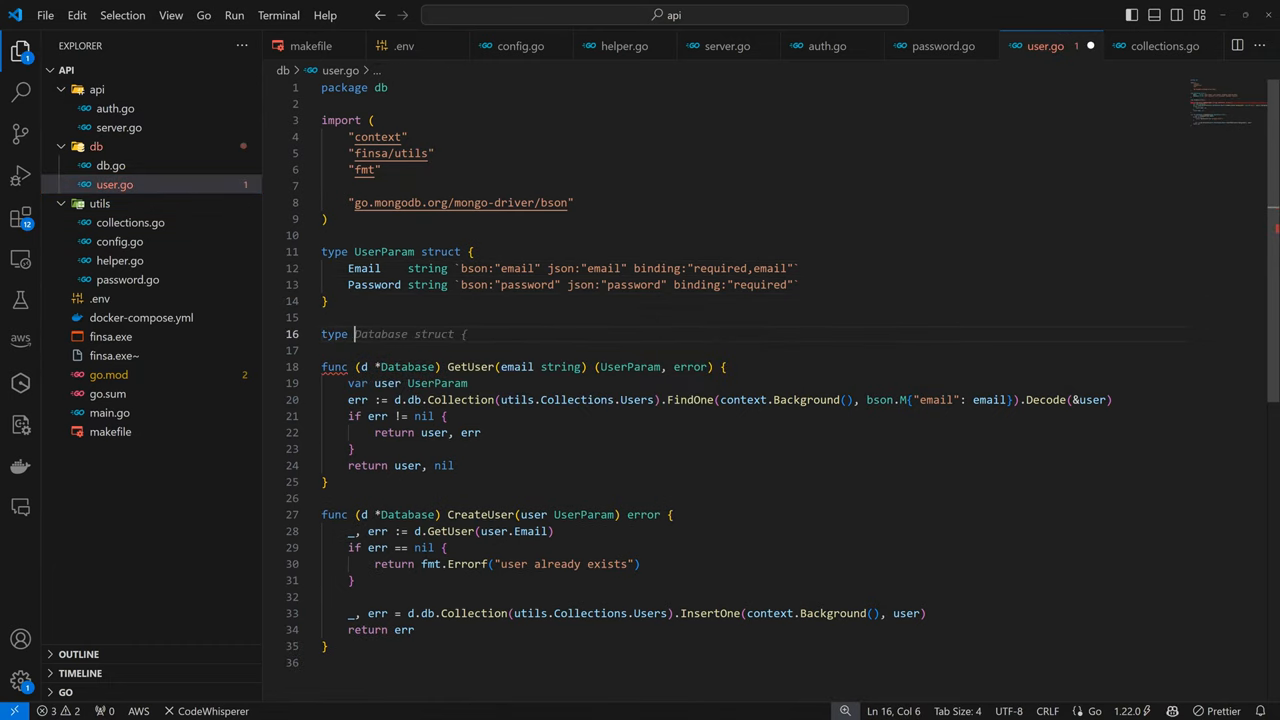
text( User)
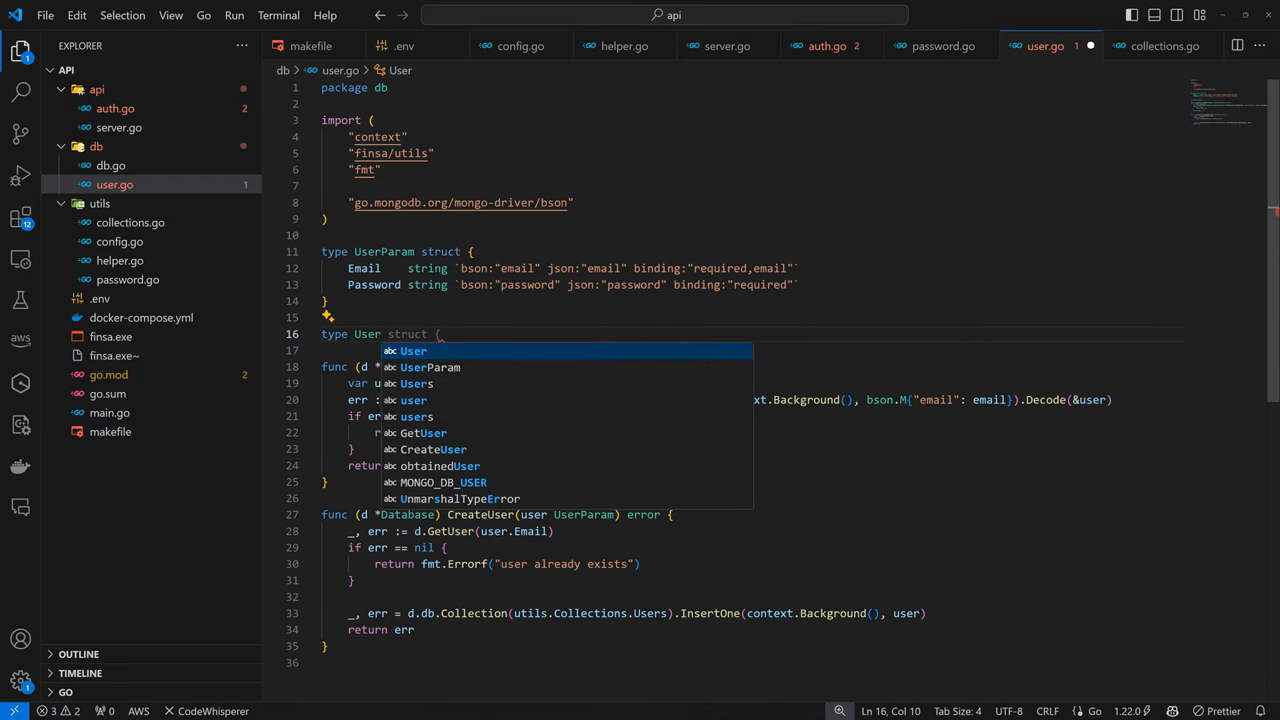
key(Escape)
key(Tab)
key(Return)
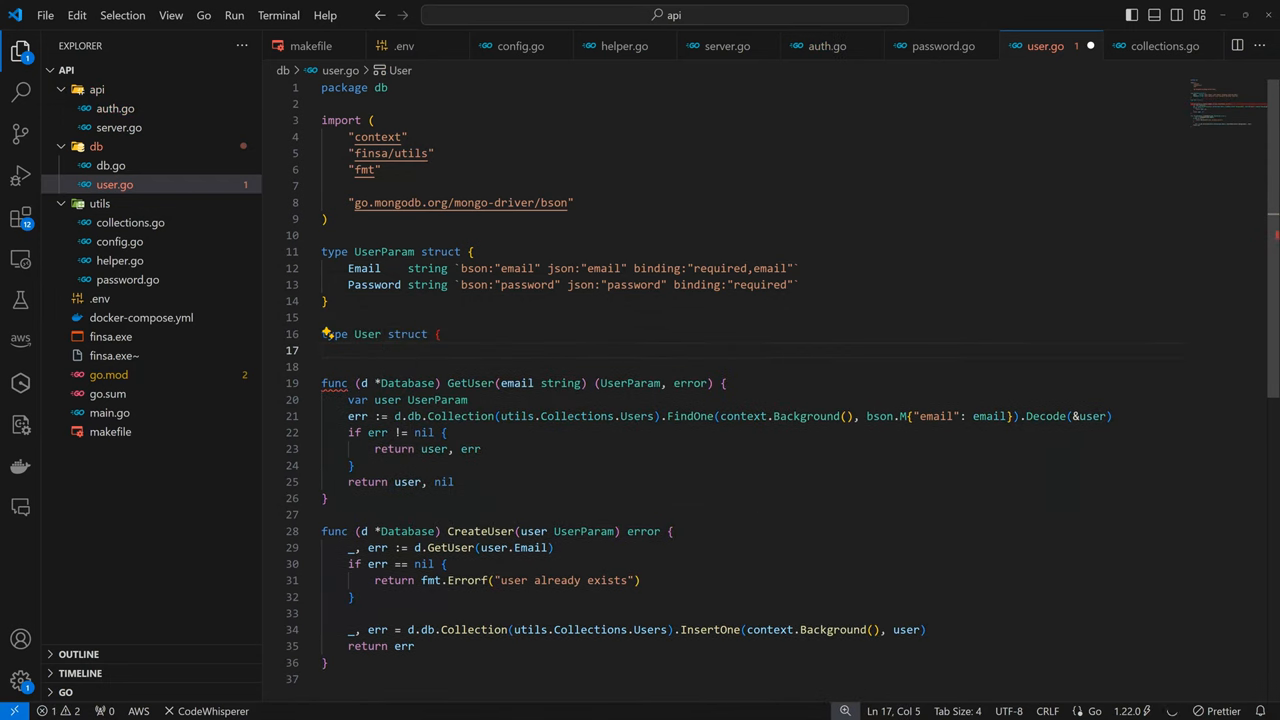
key(Tab)
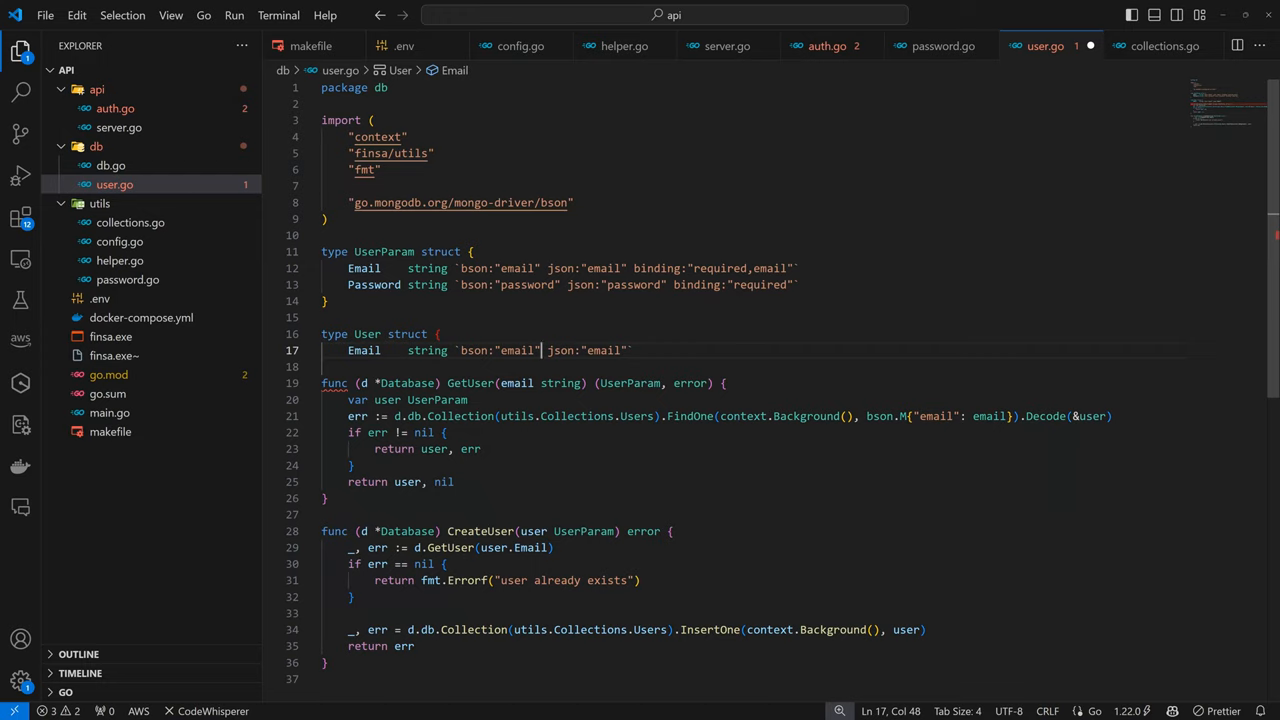
key(ctrl+shift+Left)
key(ctrl+shift+Left)
key(ctrl+shift+Left)
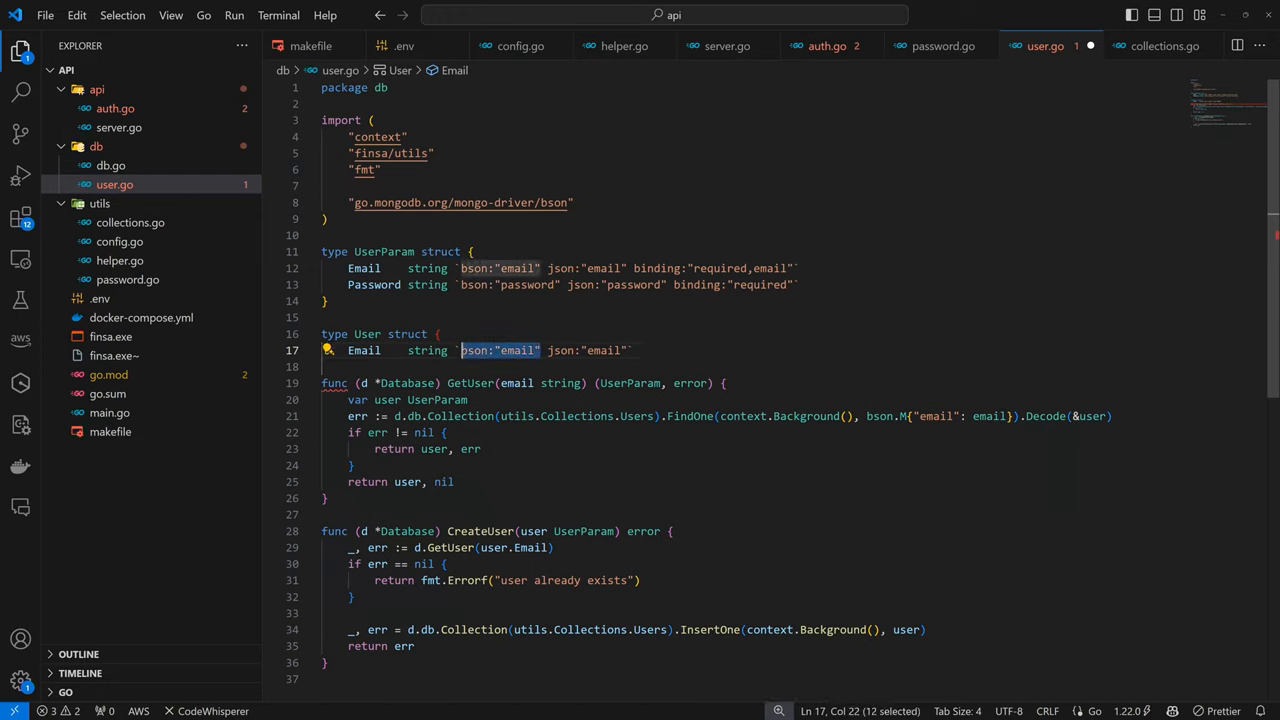
key(Delete)
key(End)
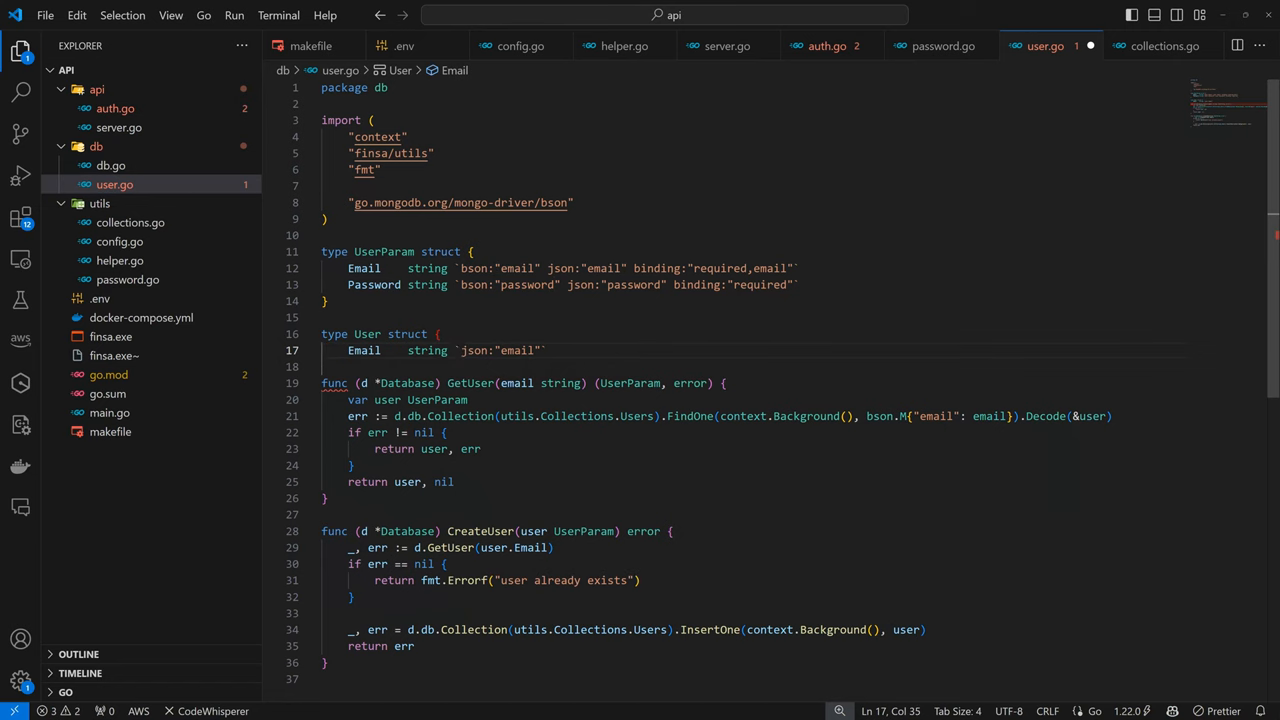
key(Return)
text(})
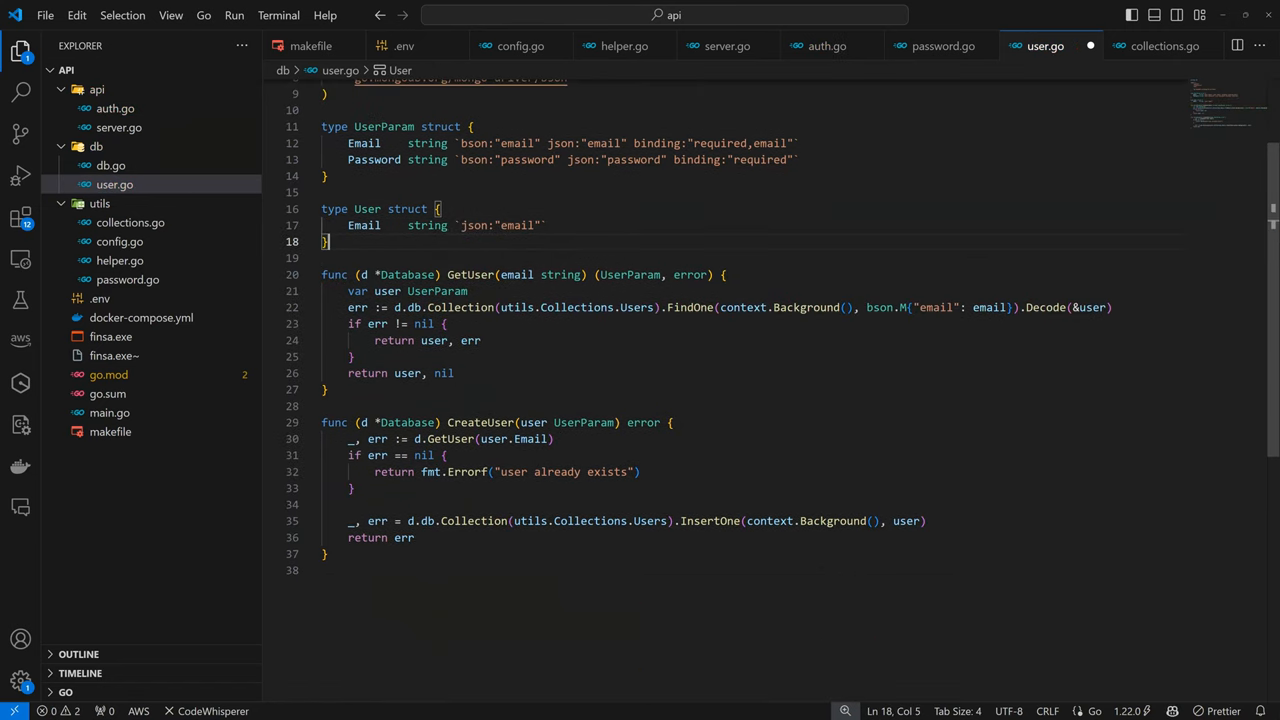
- Add a ToUser method at file end converting UserParam to a *User, returning &User{...}, and save
key(ctrl+End)
key(Return)
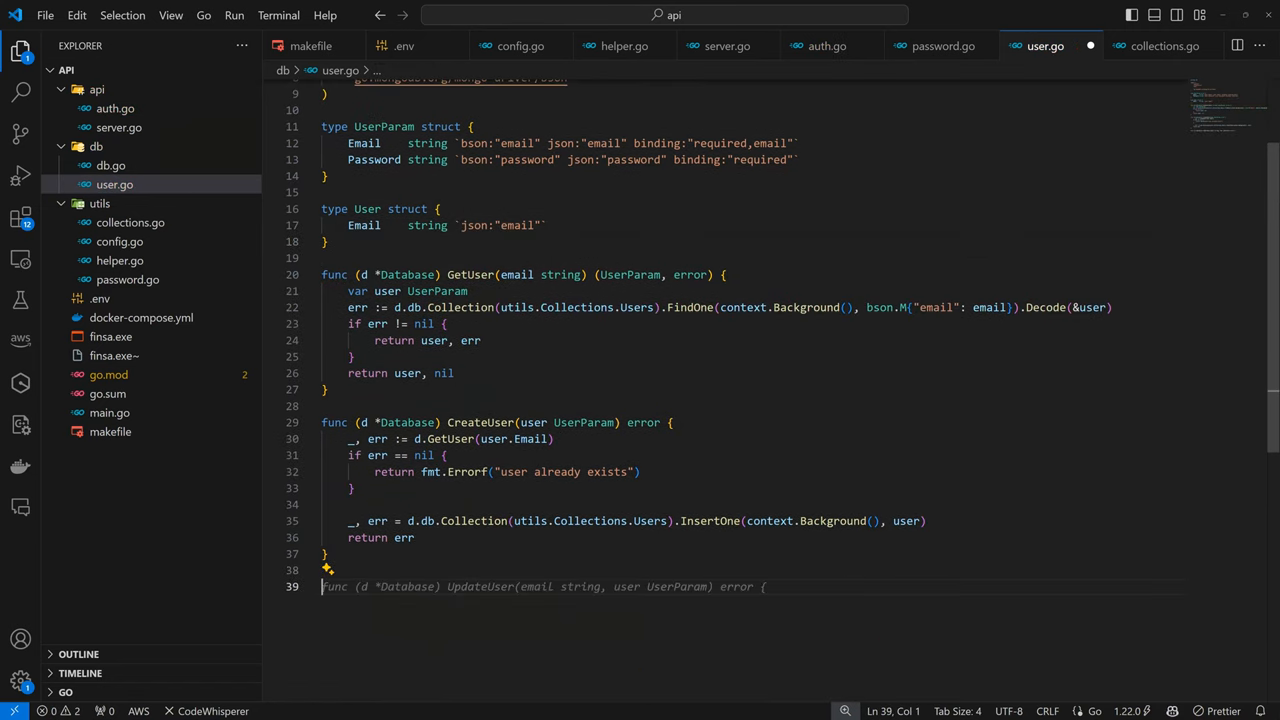
text(fun)
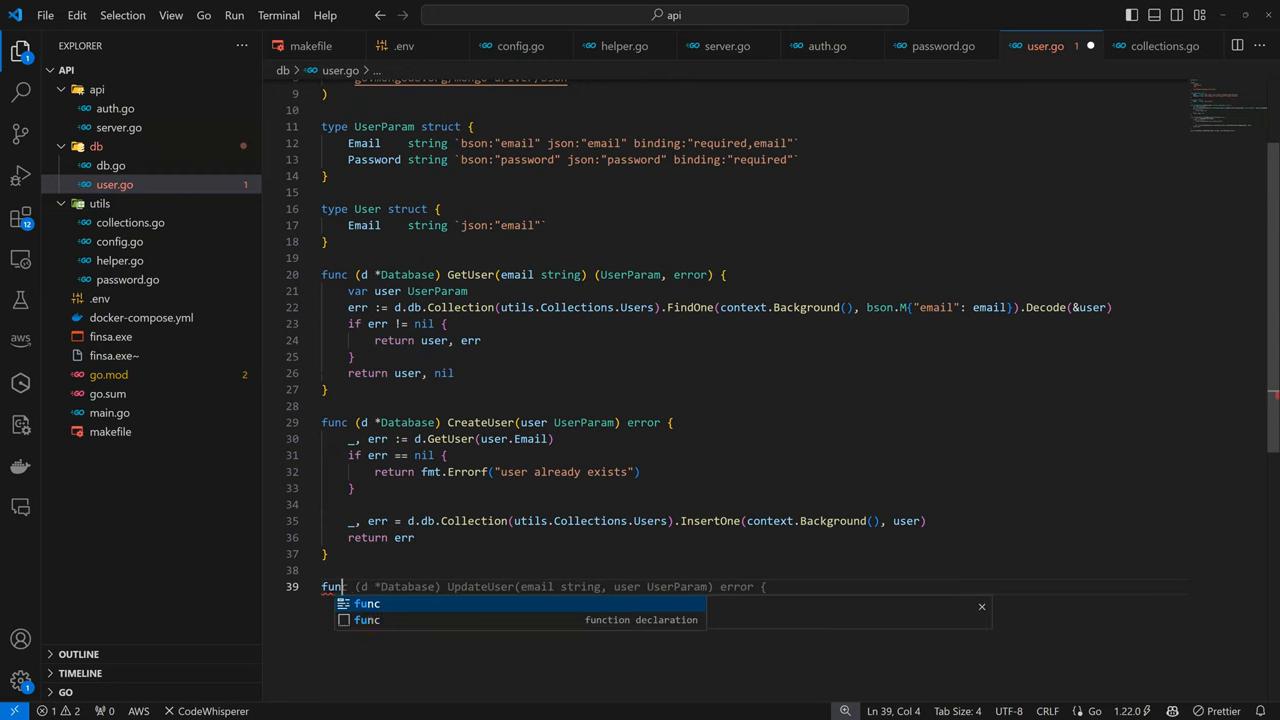
text(c (d *)
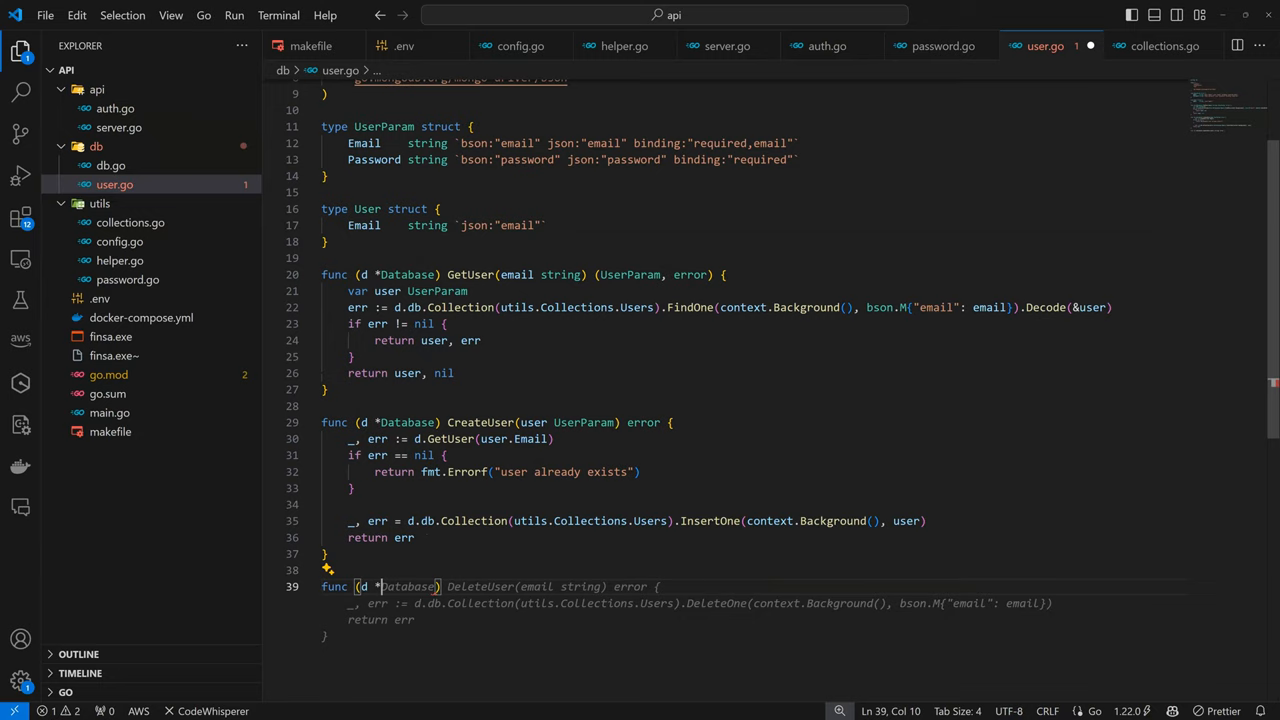
text(Database)
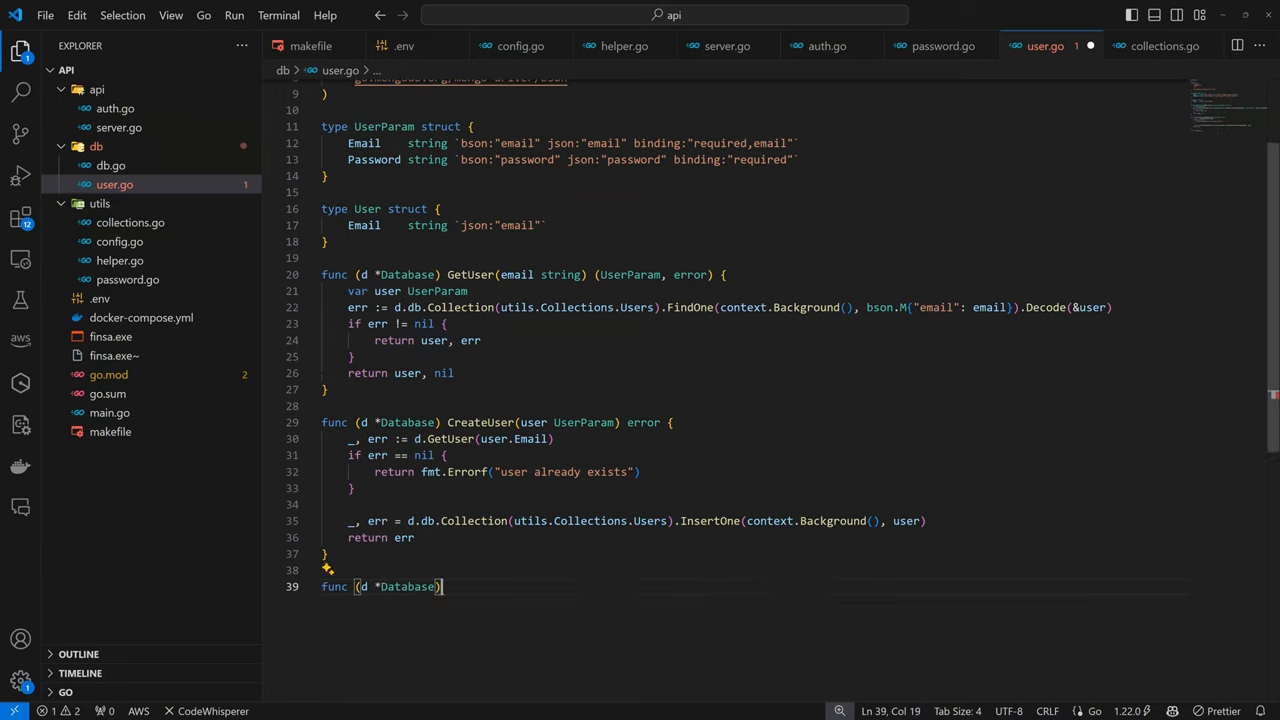
text() To)
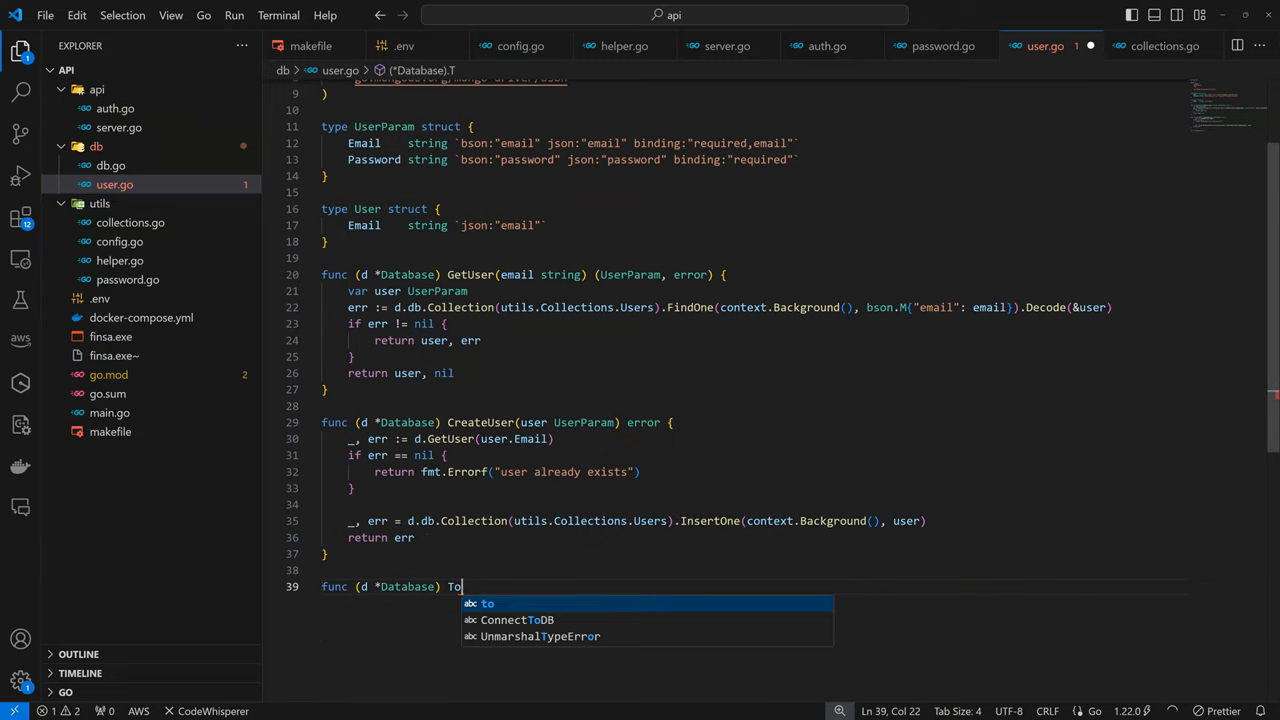
text(User()
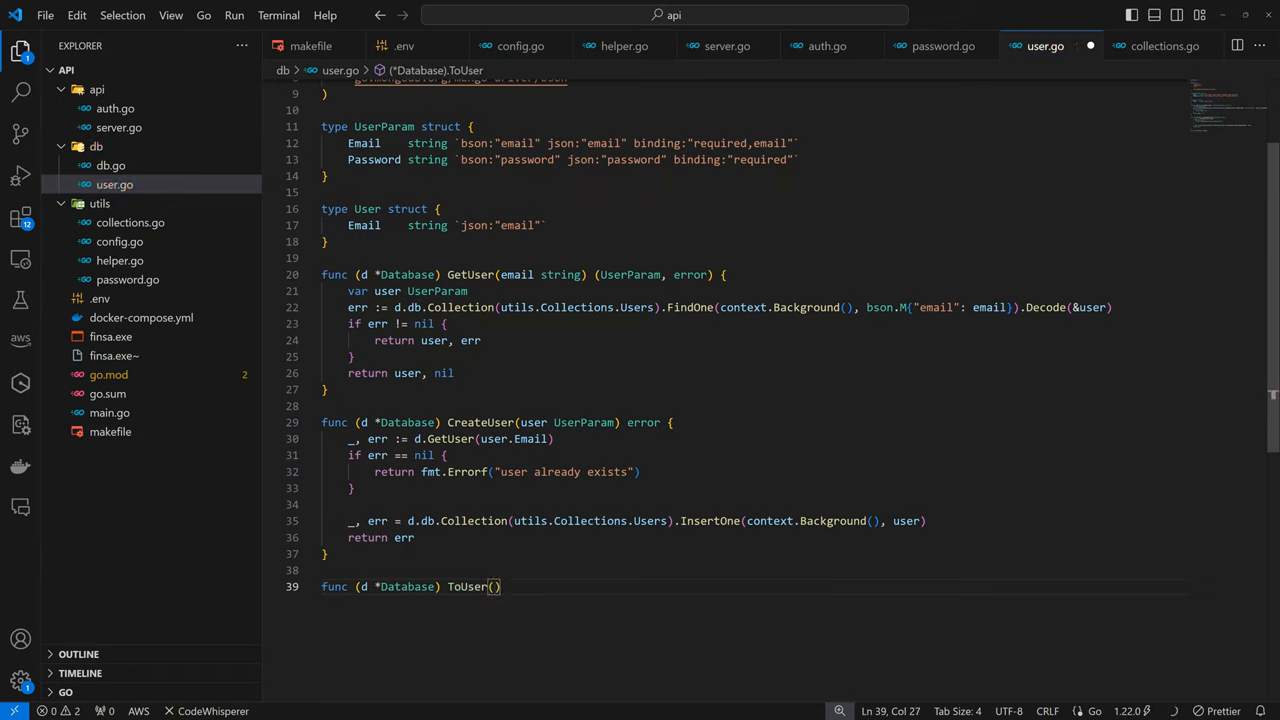
key(Tab)
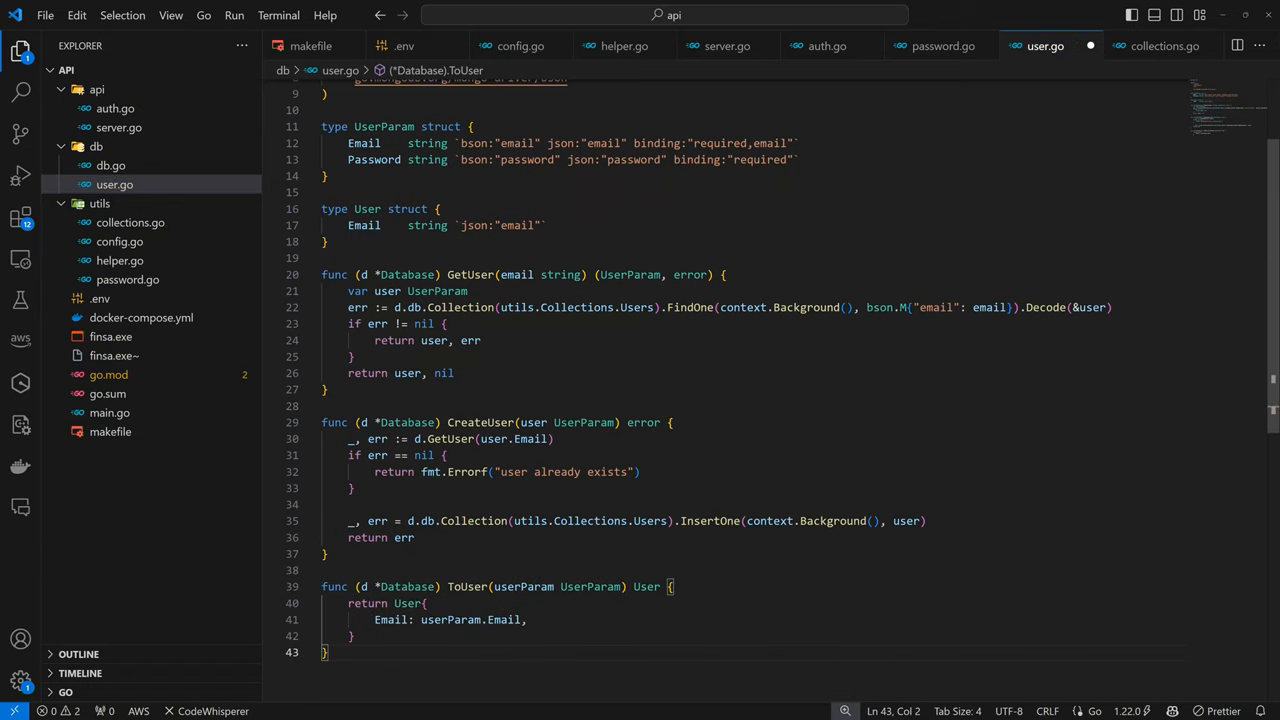
click(634, 586)
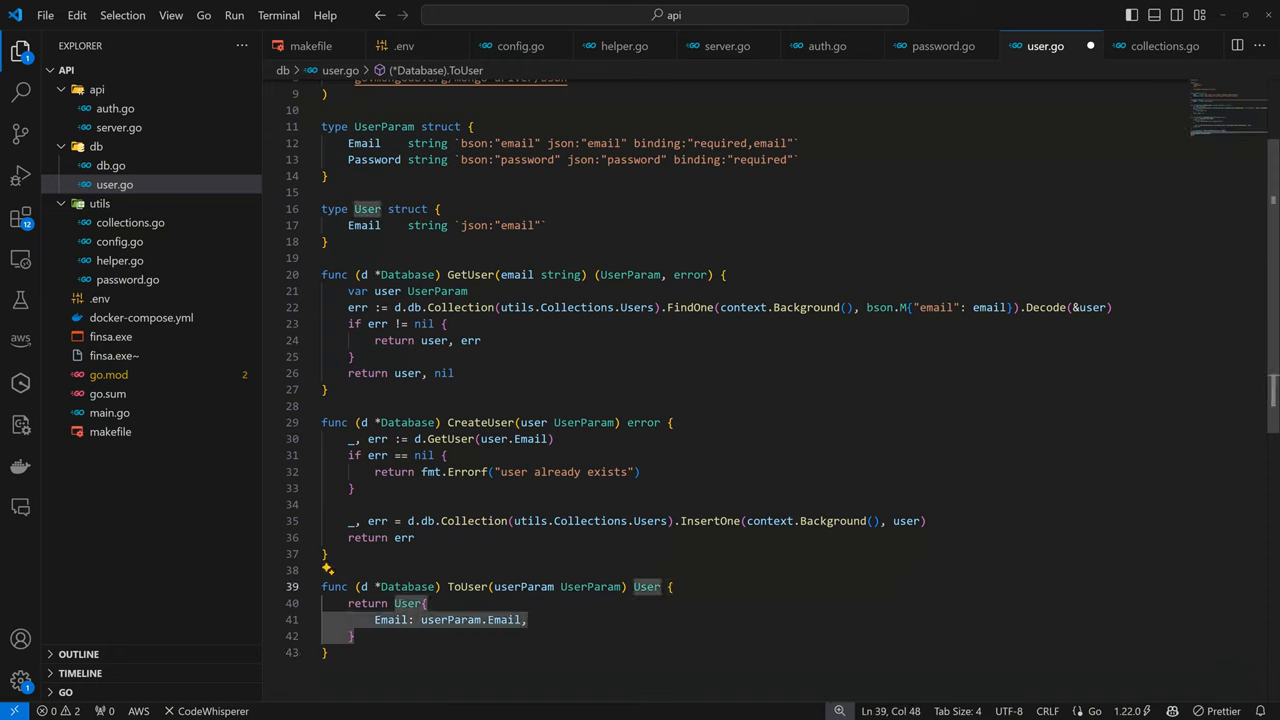
text(*)
click(394, 603)
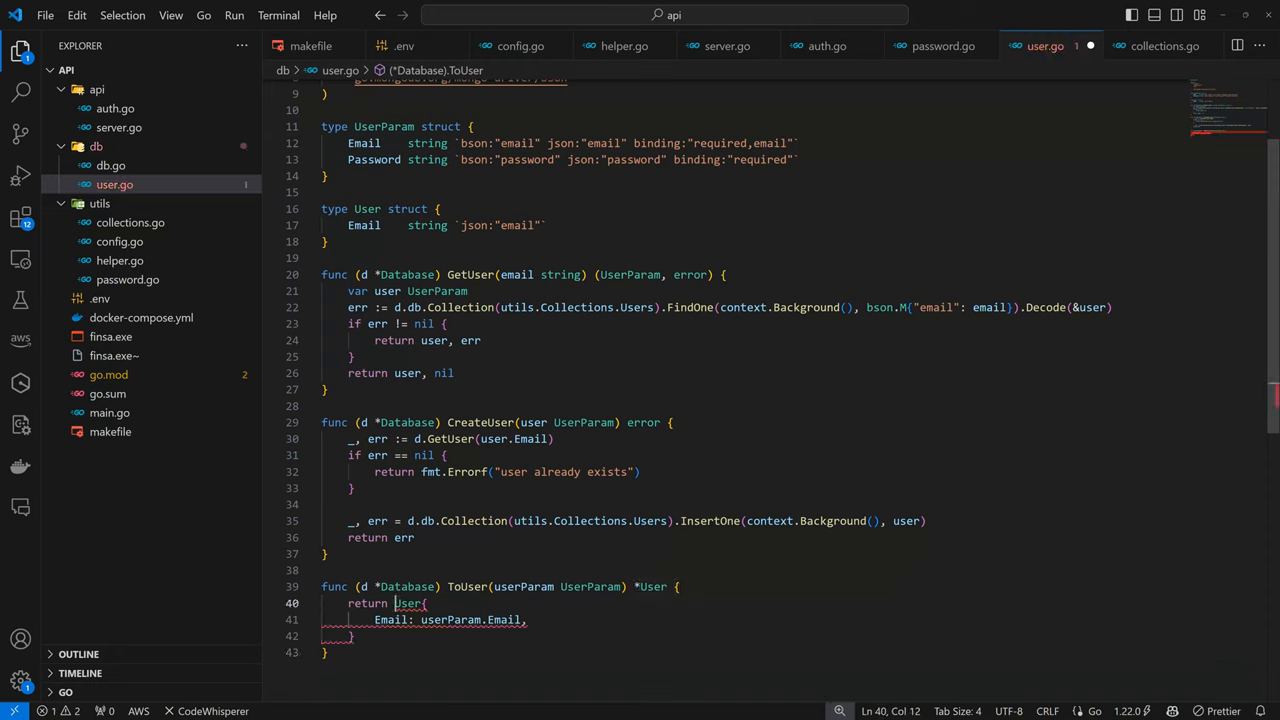
text(&)
key(ctrl+s)
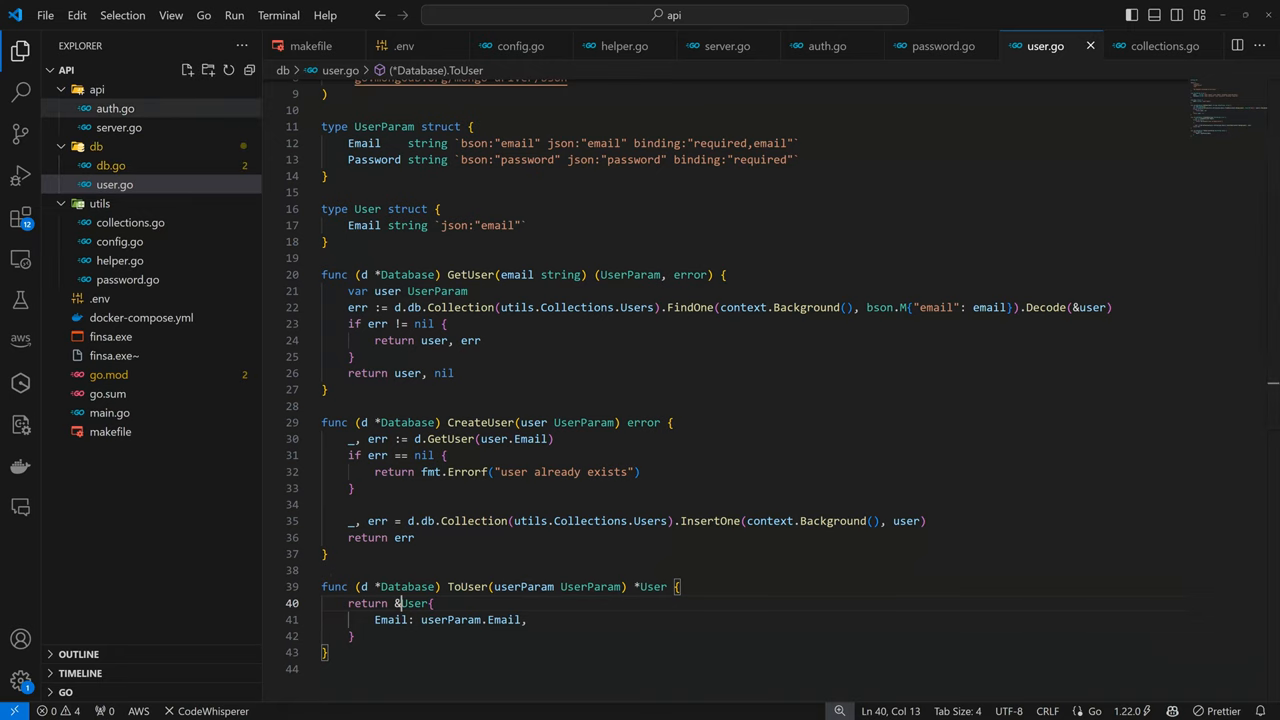
- In auth.go's login response replace obtainedUser with a.server.db.ToUser(obtainedUser), save, and watch the rebuild
click(115, 108)
double_click(487, 516)
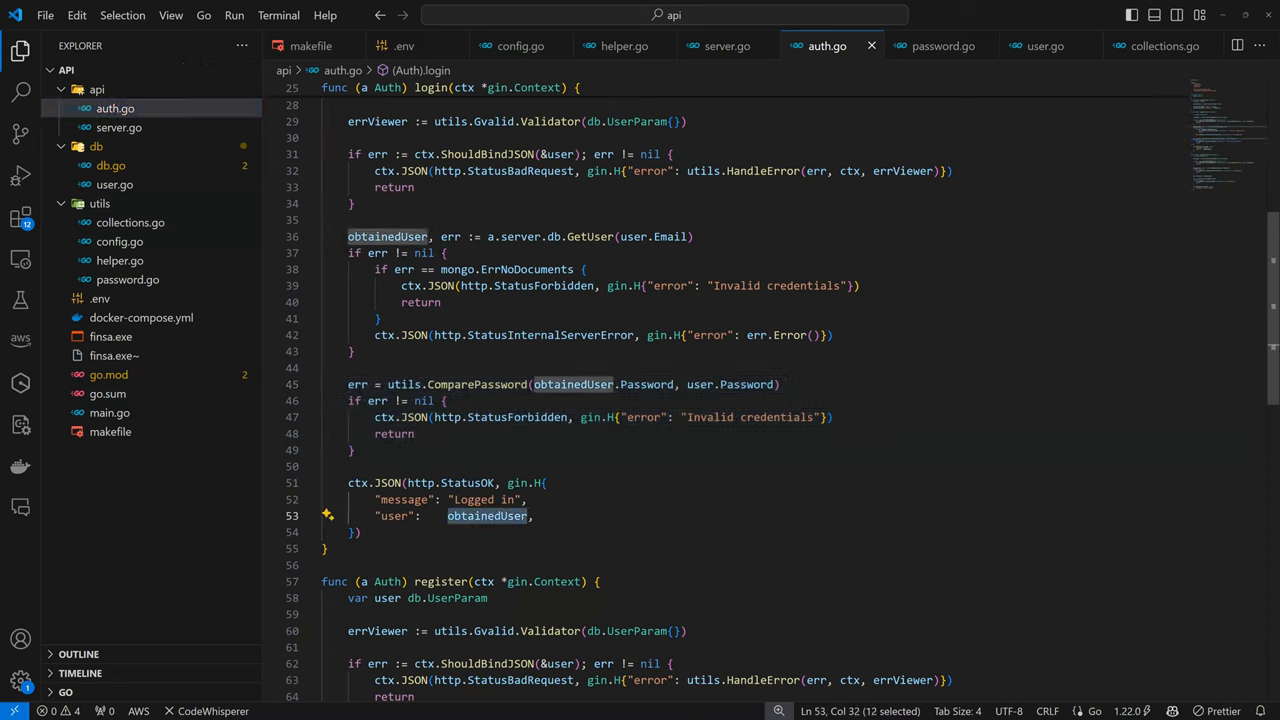
text(a.server.)
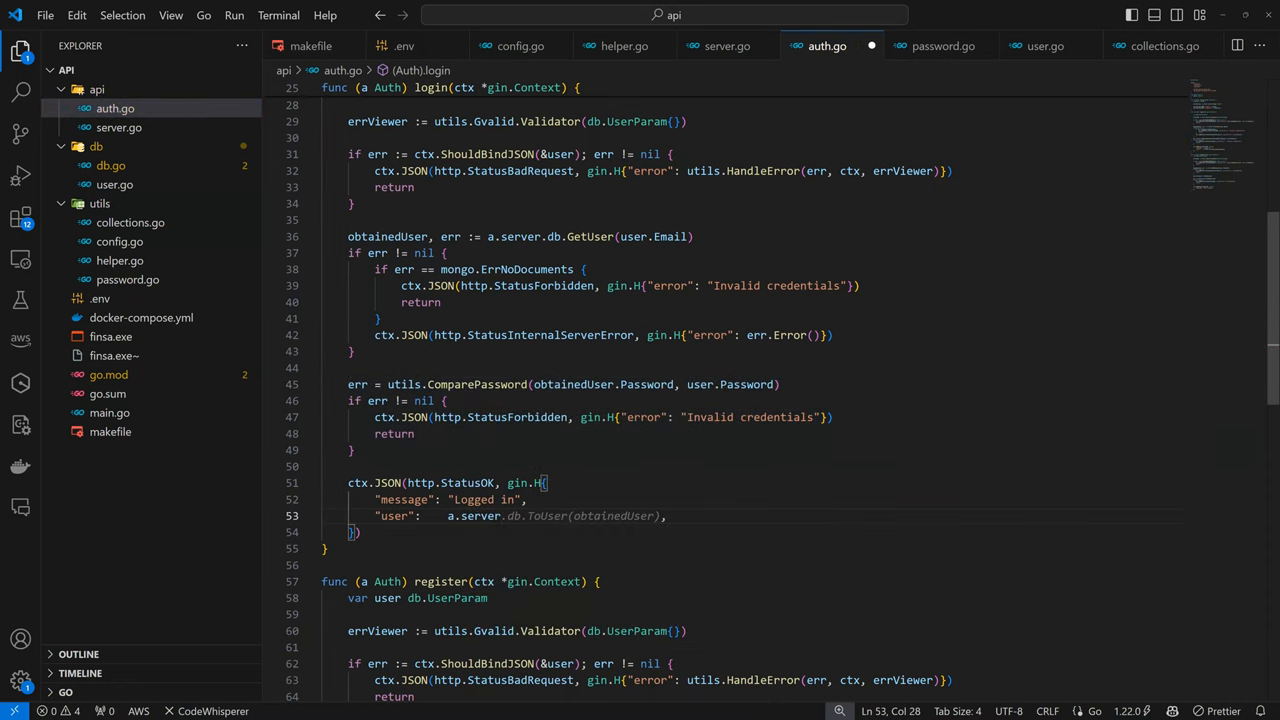
key(Tab)
key(ctrl+s)
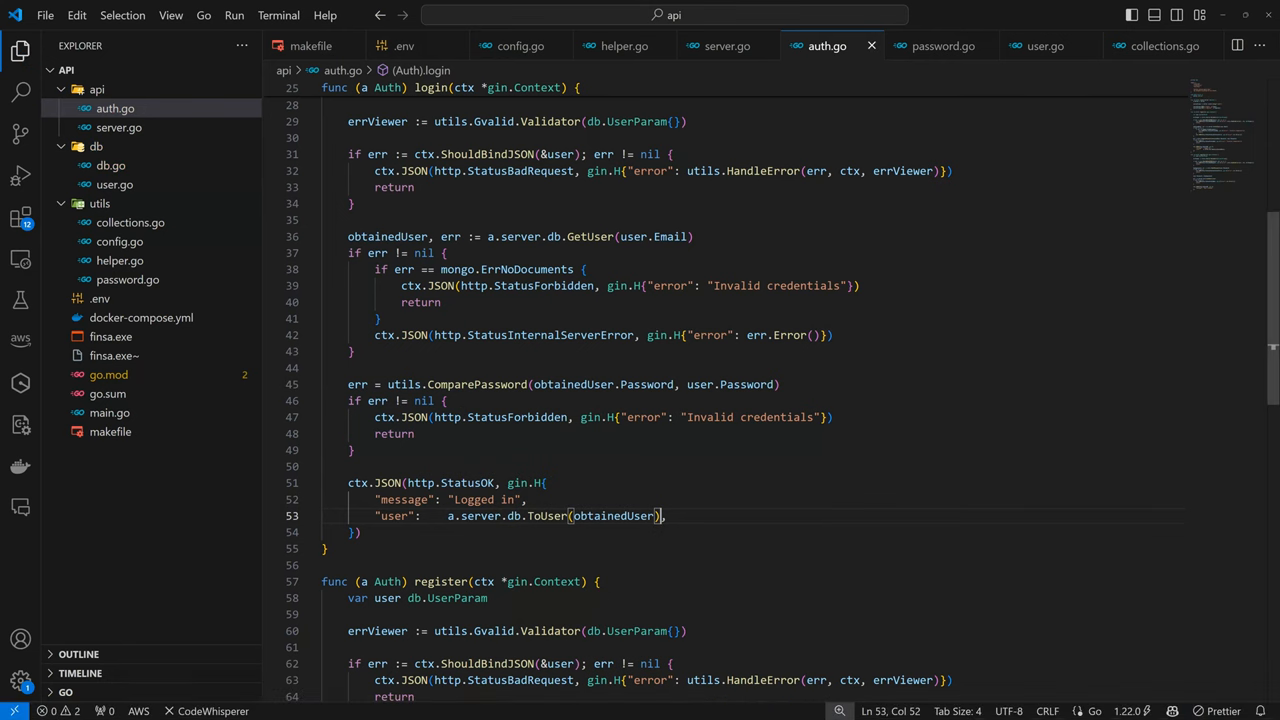
key(ctrl+grave)
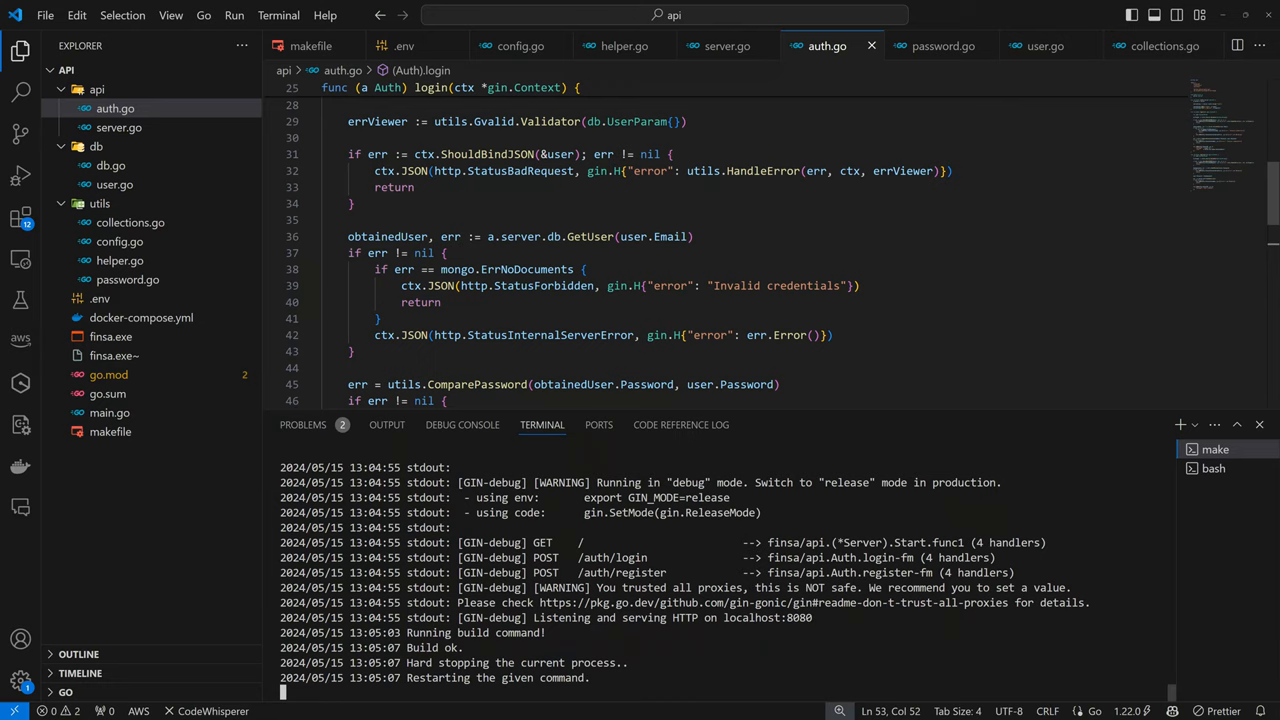
key(ctrl+grave)
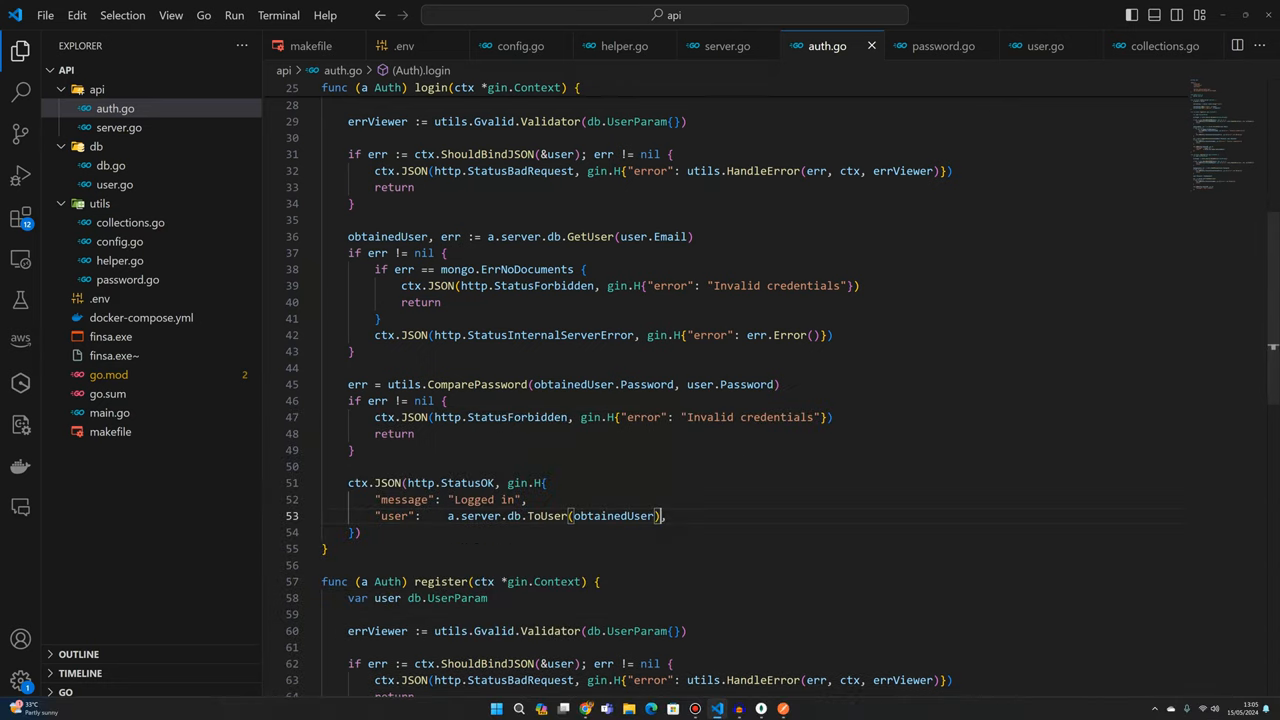
- Resend the Login request in Postman and confirm the user shows only the email
click(783, 709)
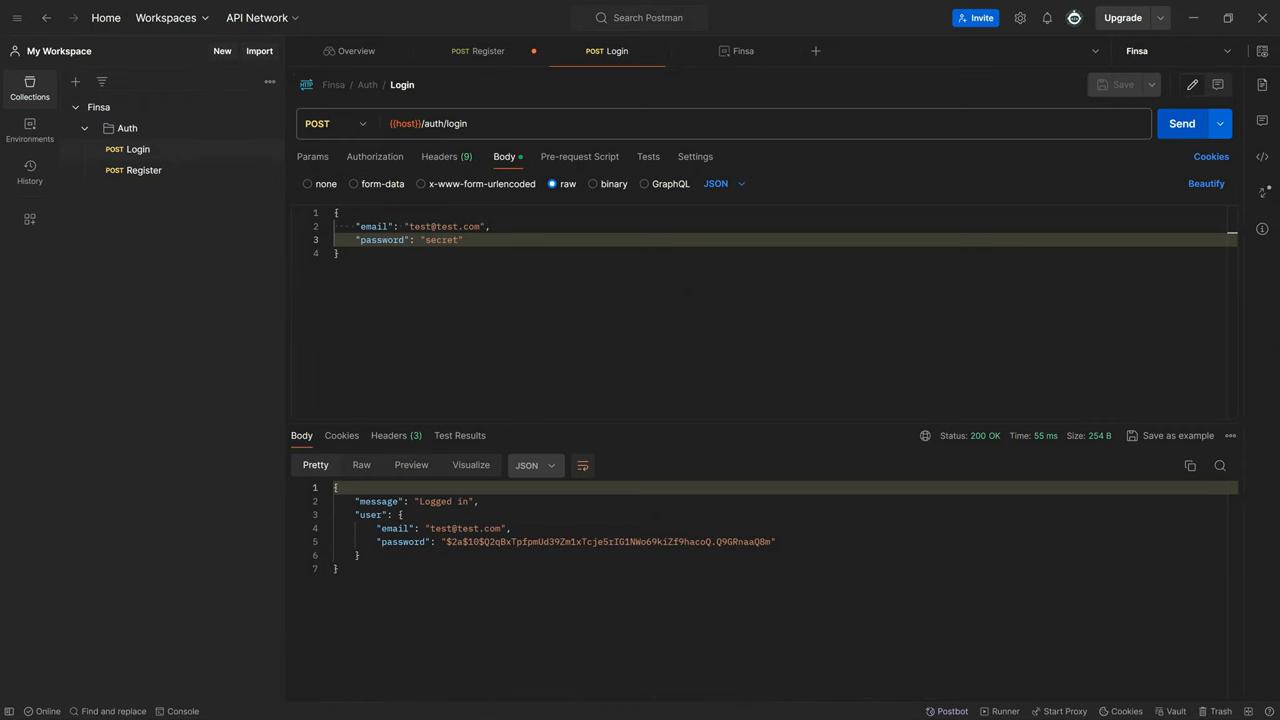
key(ctrl+Return)
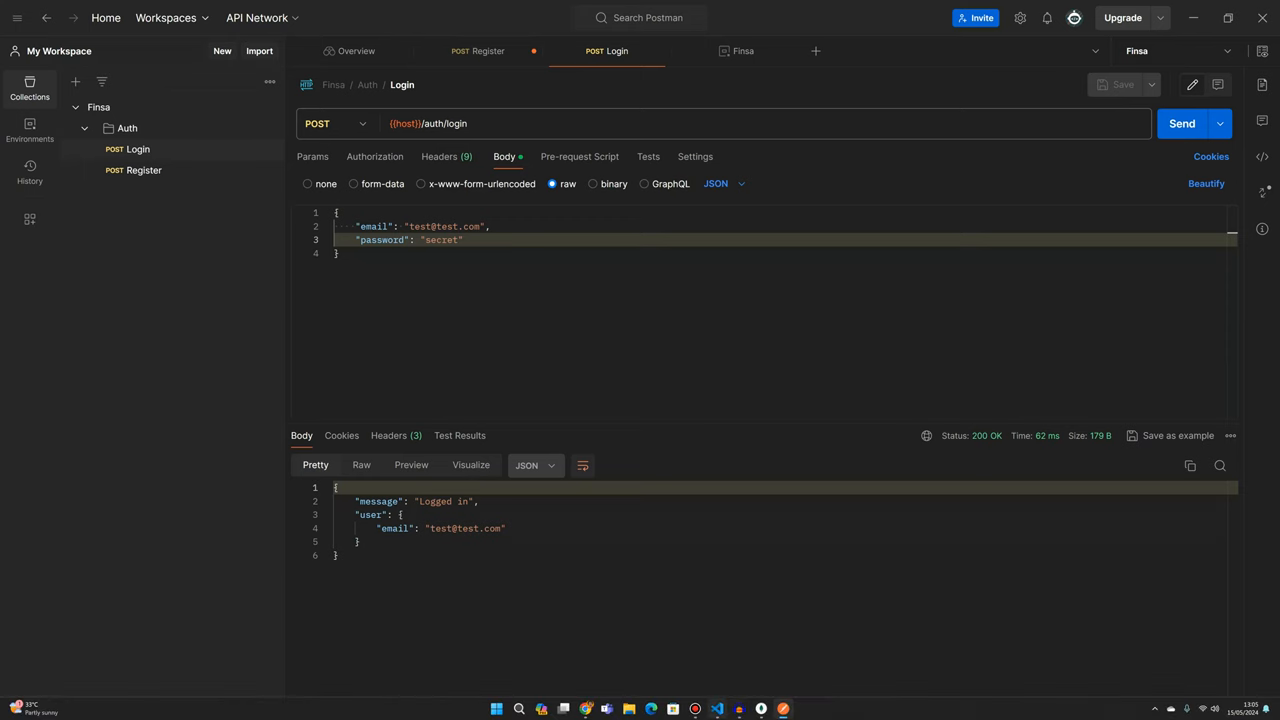
- Run 'go get github.com/golang-jwt/jwt' in the integrated terminal
click(739, 709)
key(ctrl+grave)
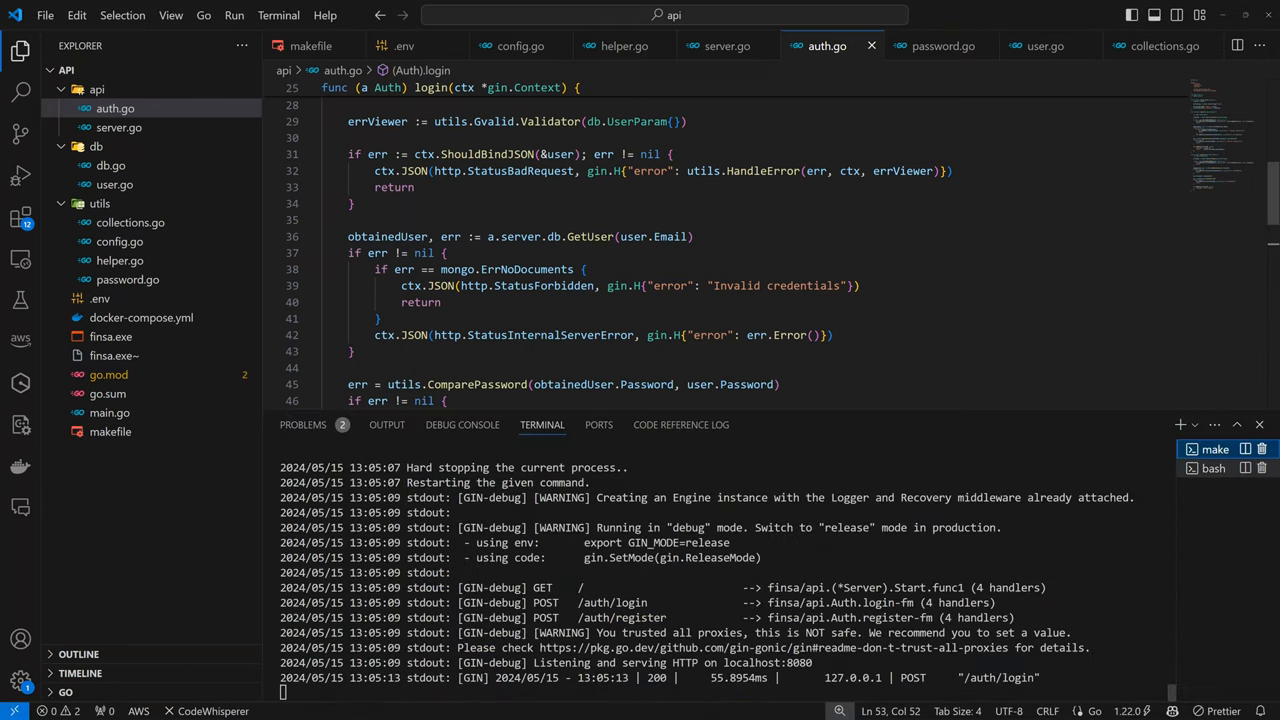
click(1213, 468)
text(go g)
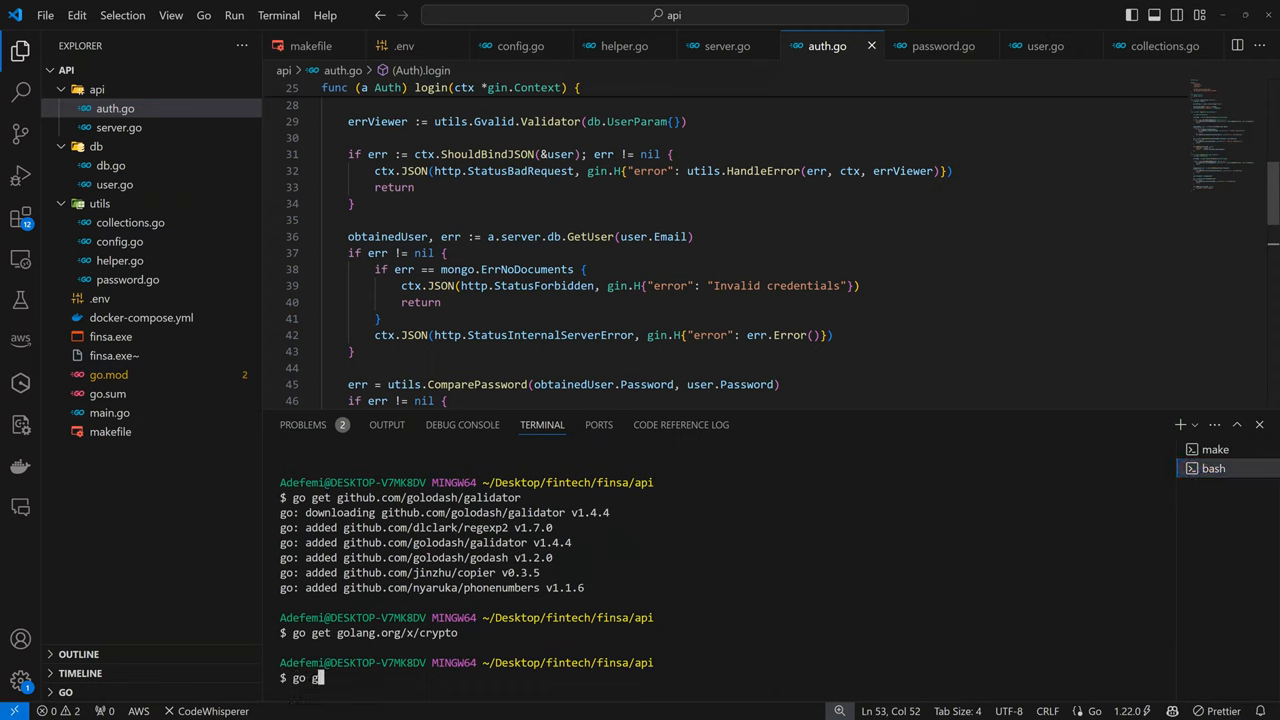
text(et gi)
text(thub.com)
text(/golang)
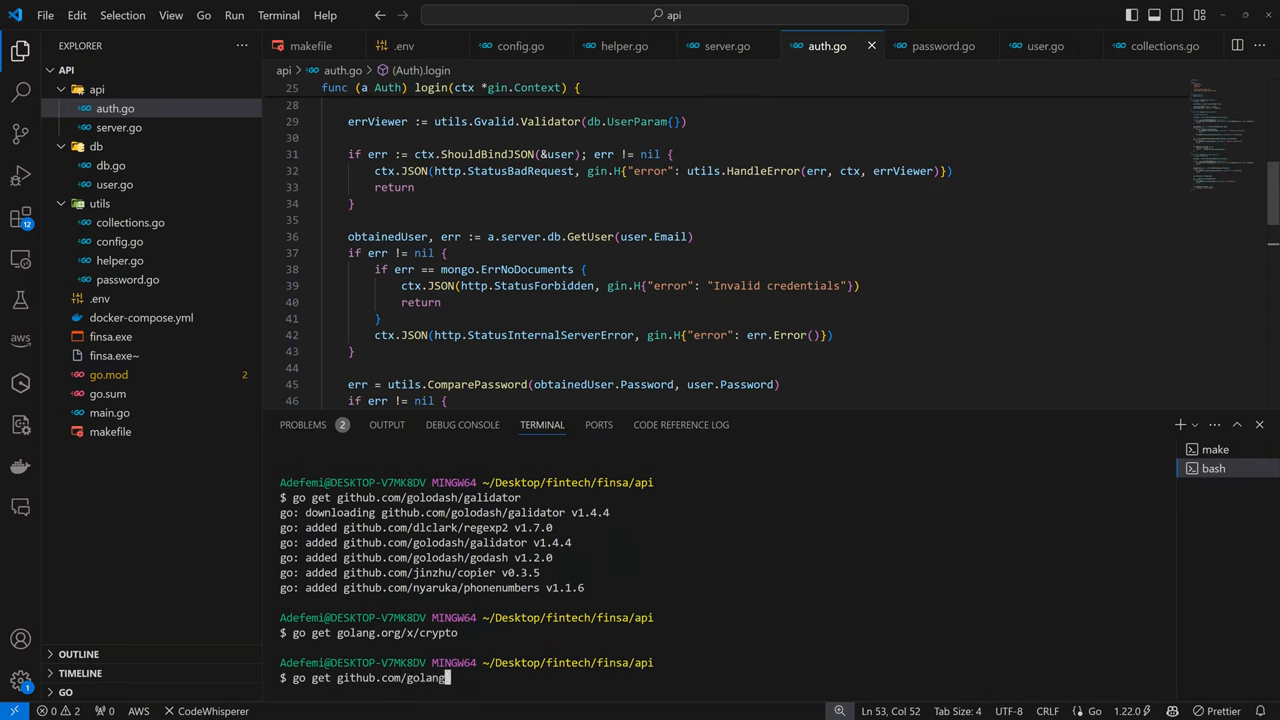
text(-jet)
key(BackSpace)
key(BackSpace)
text(wt/jw)
text(t)
key(Return)
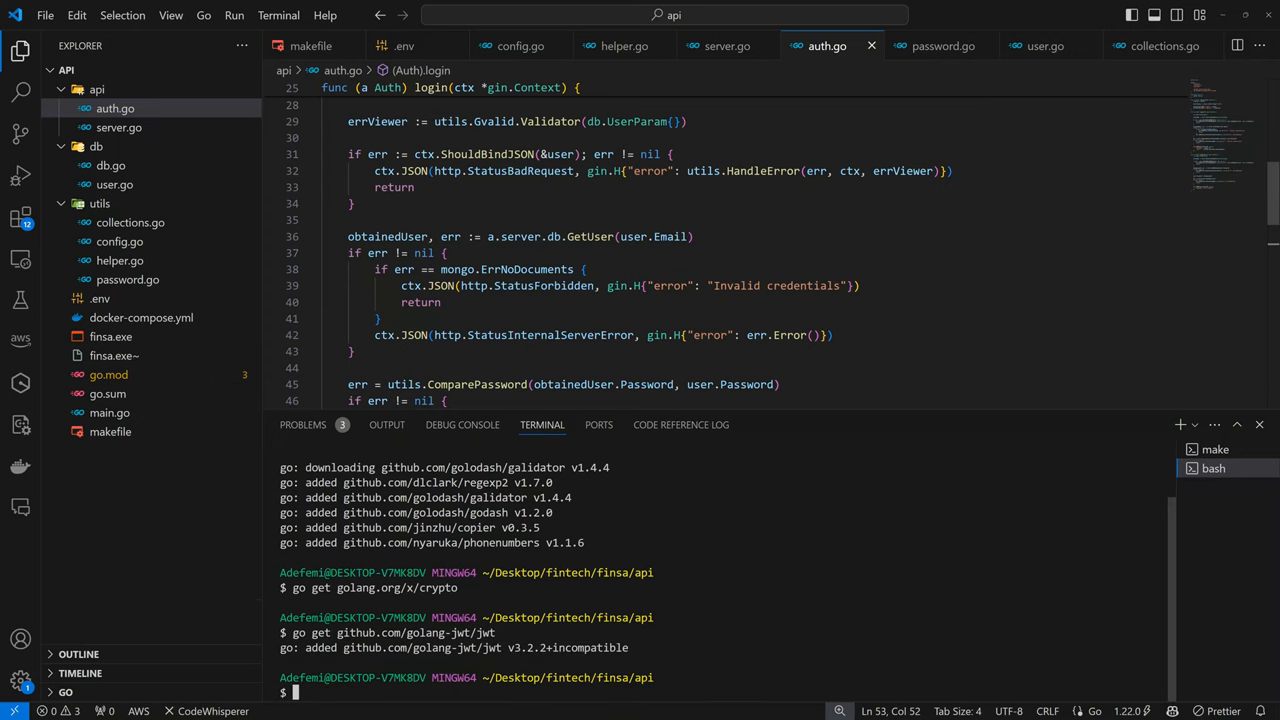
- Create a new file jwt.go inside the utils folder
click(1259, 424)
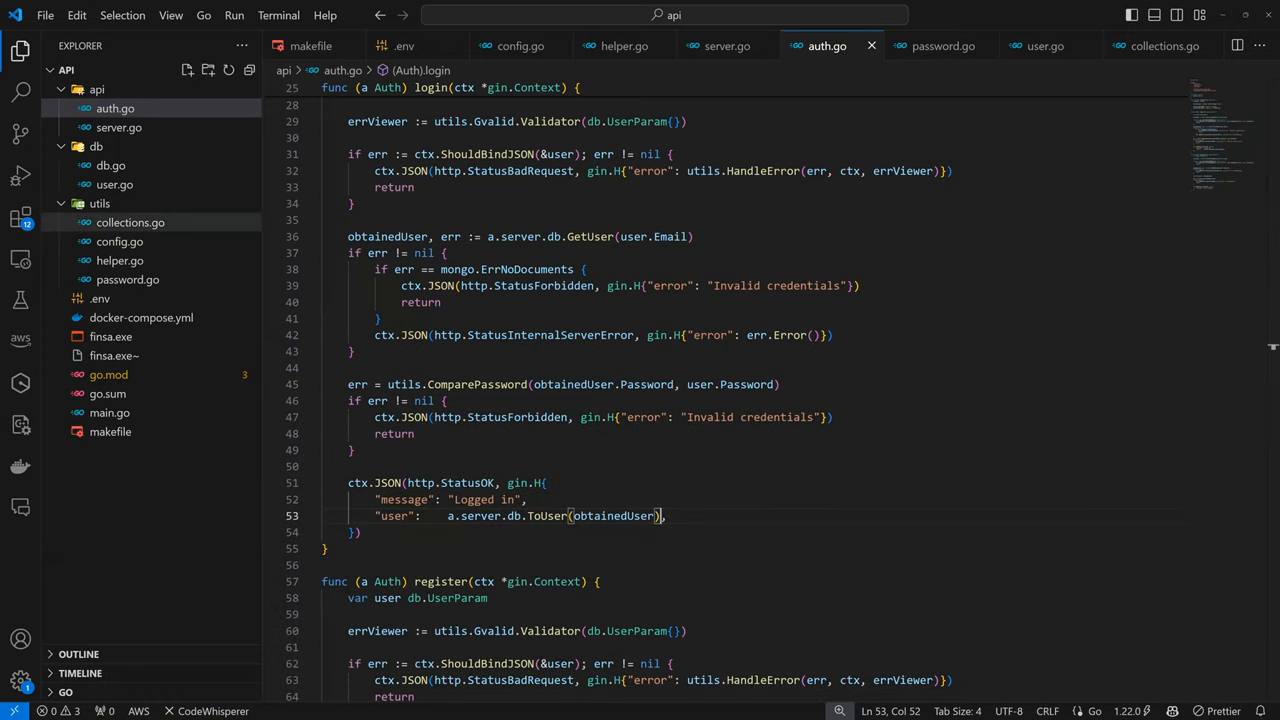
click(99, 203)
right_click(99, 203)
key(Escape)
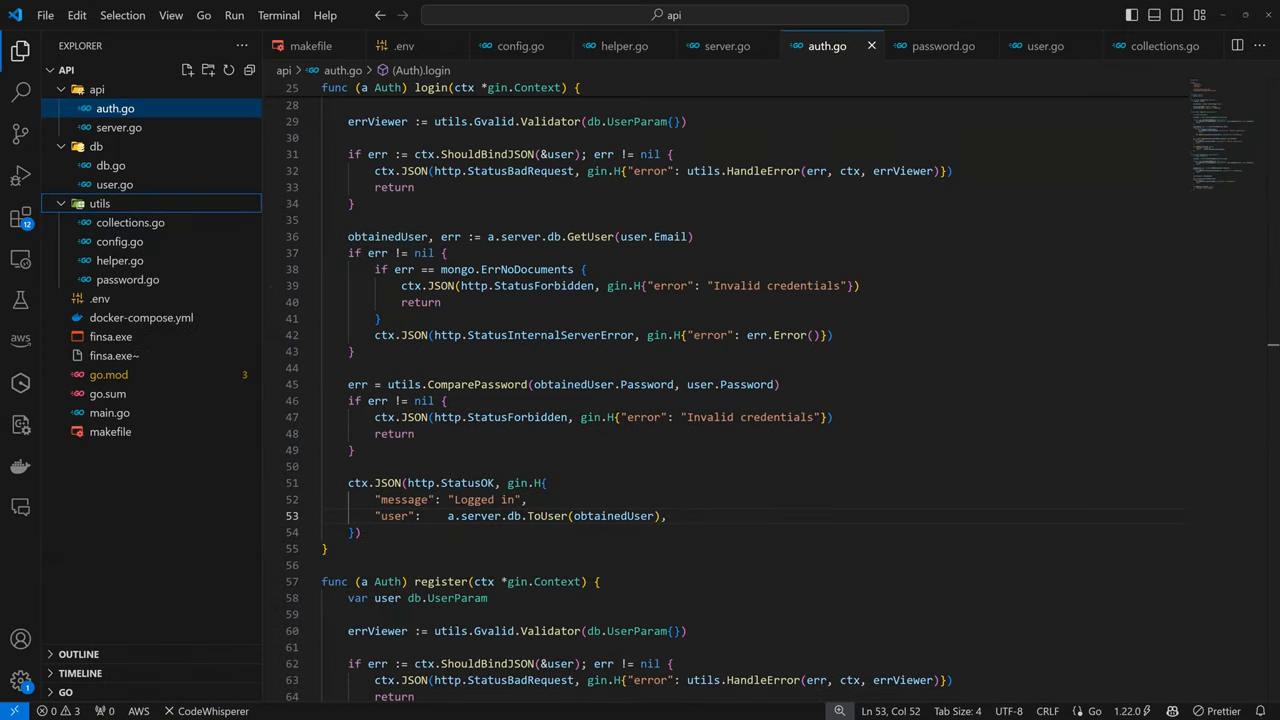
right_click(99, 203)
click(140, 214)
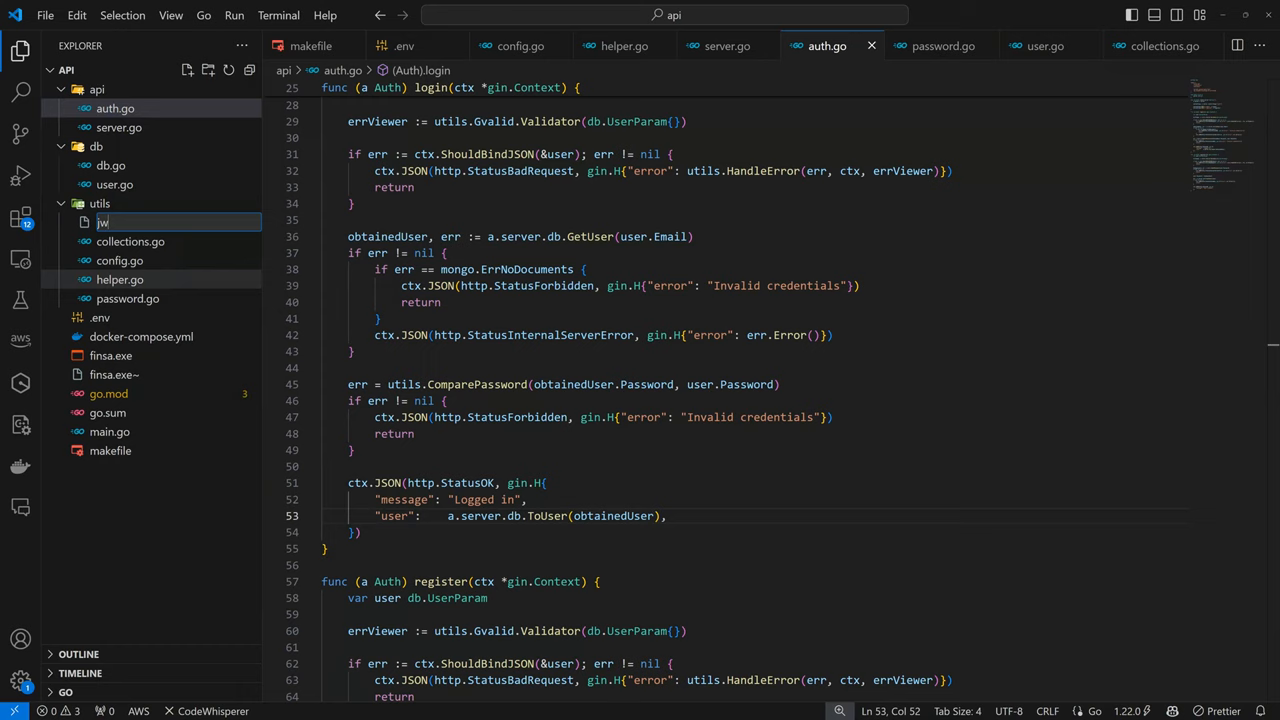
text(jwt)
key(BackSpace)
key(BackSpace)
key(BackSpace)
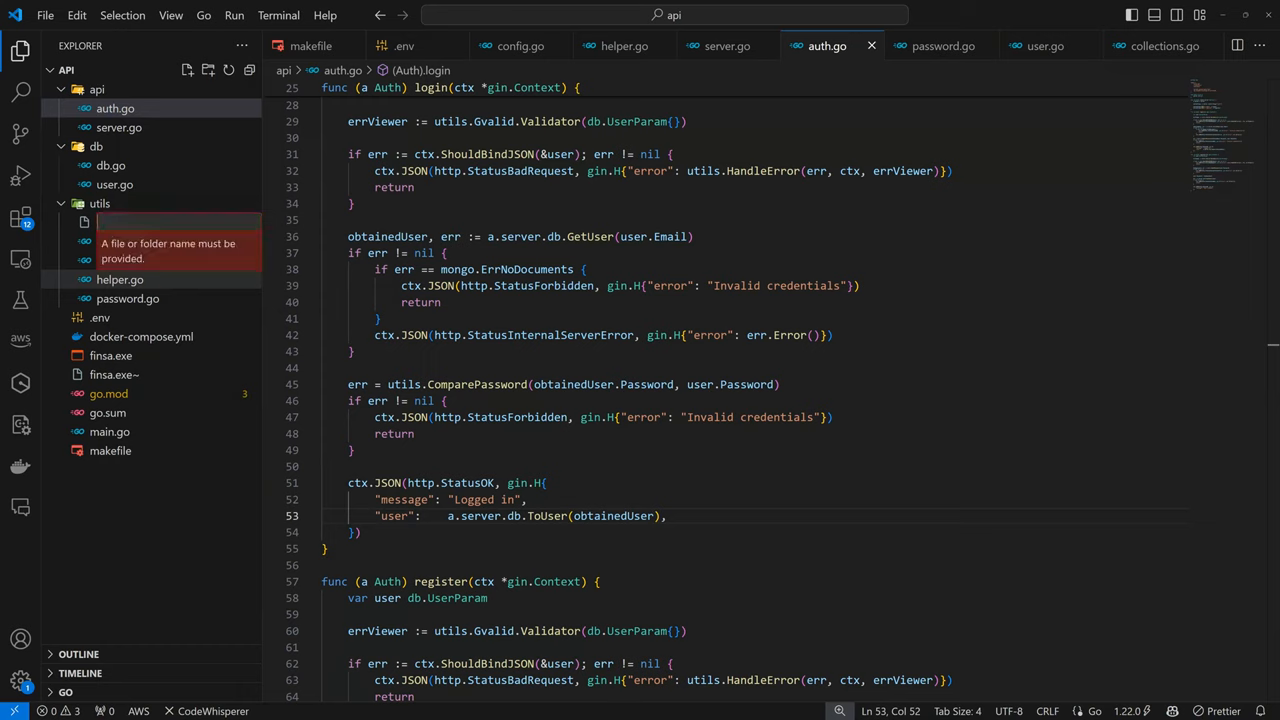
text(jwt)
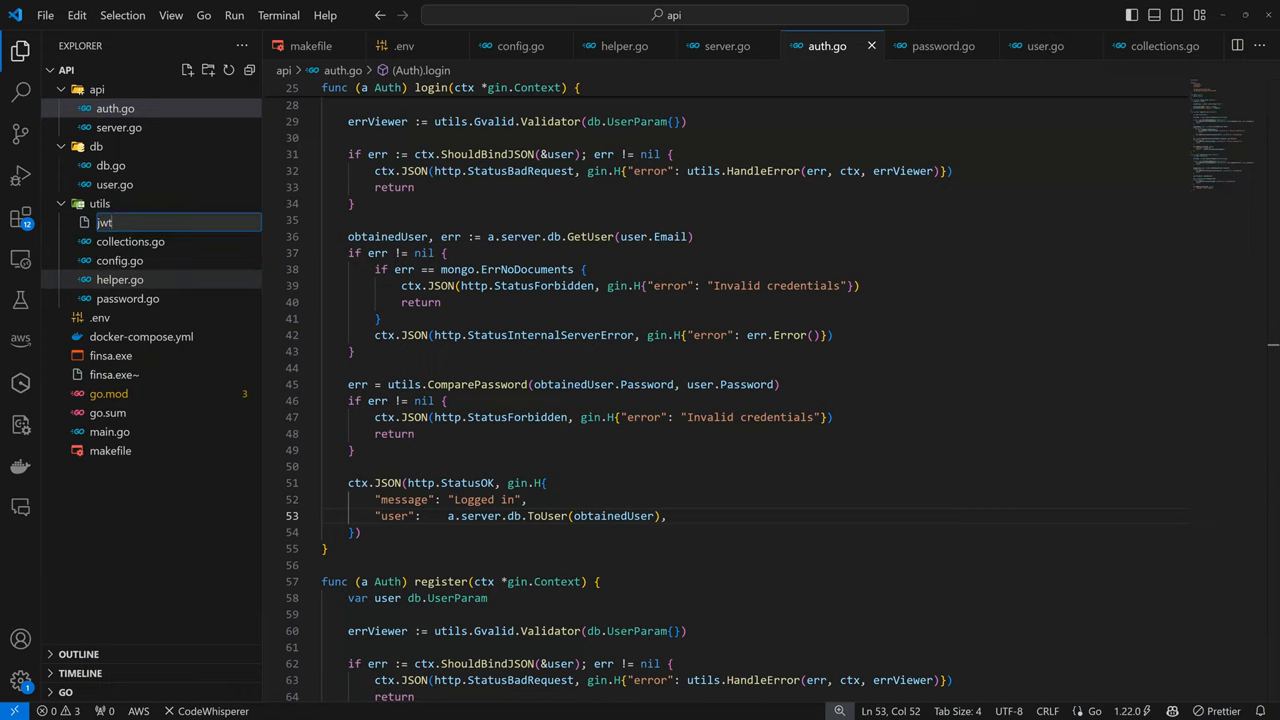
text(.go)
key(Return)
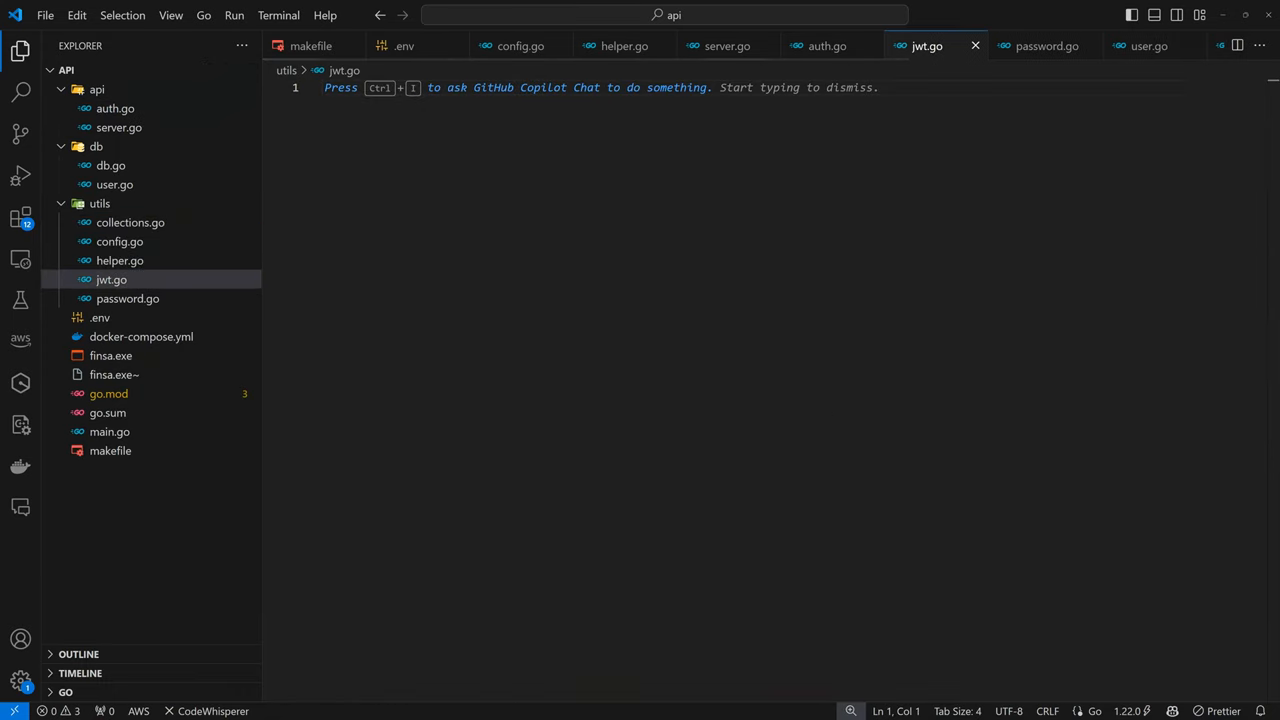
text(pac)
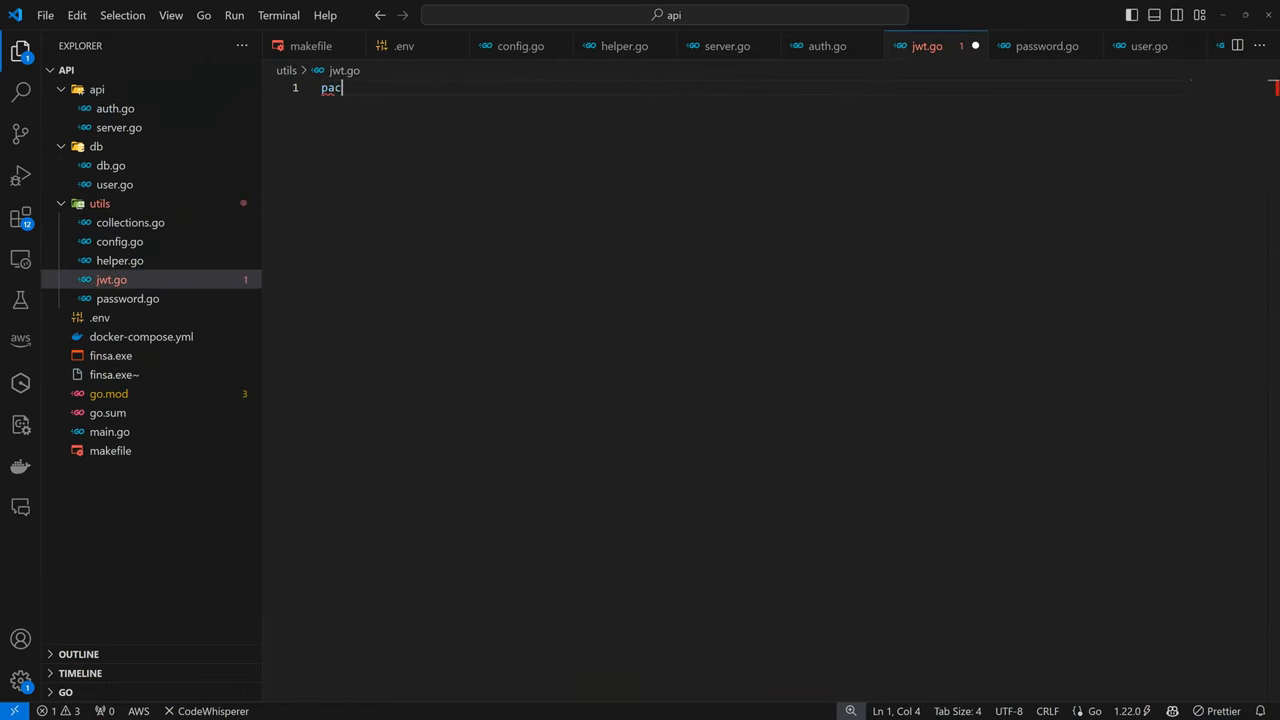
text(kage)
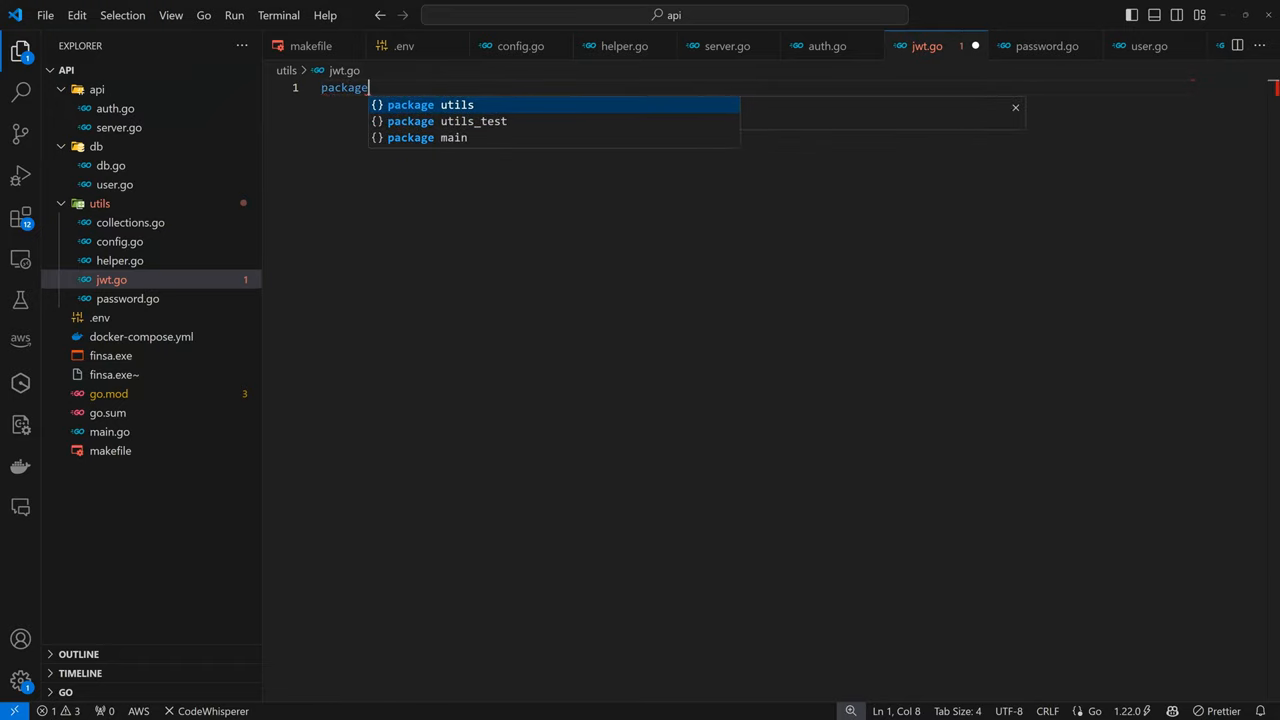
- Write 'package utils' and a JWT struct with a config *Config field
key(Tab)
key(Return)
key(Return)
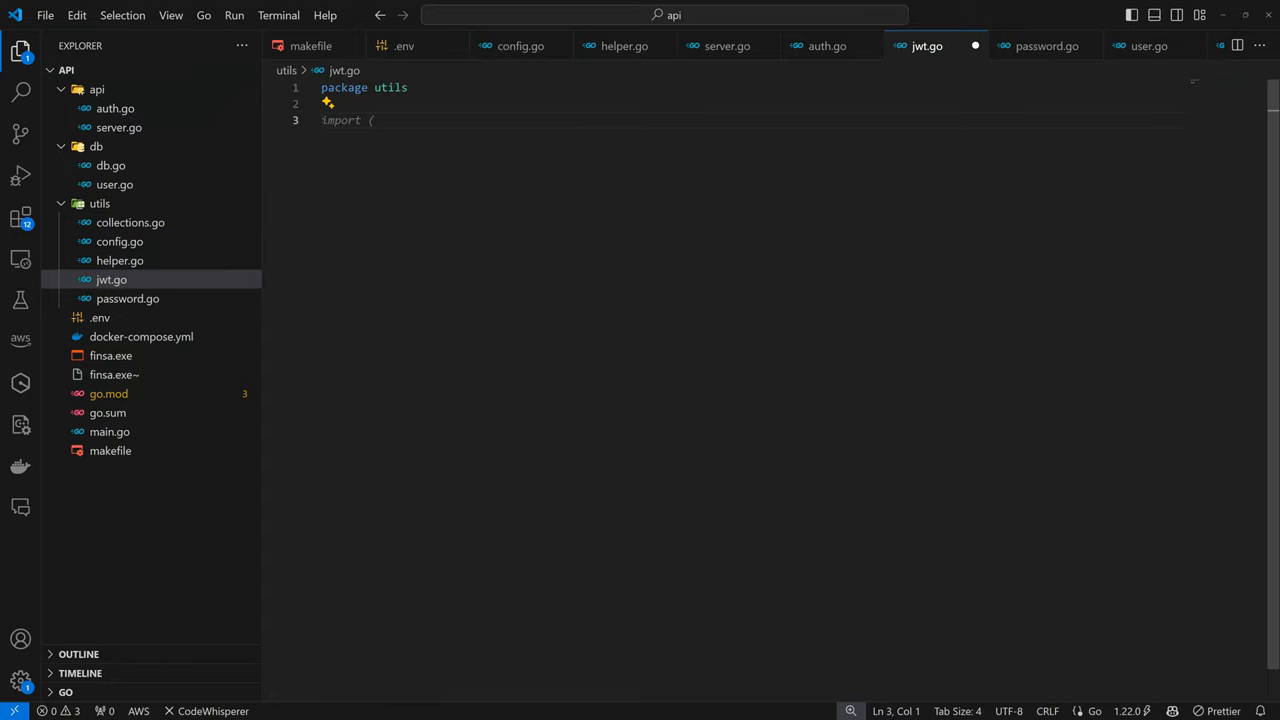
text(type JW)
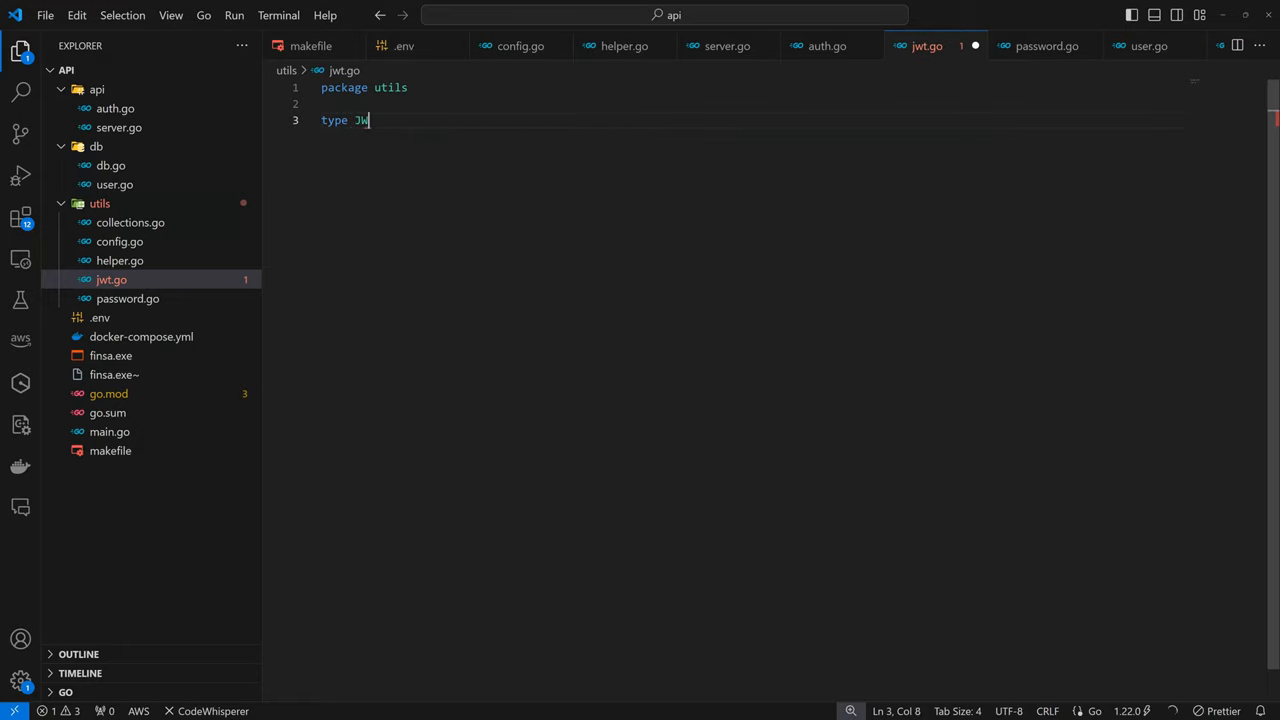
text(T struct)
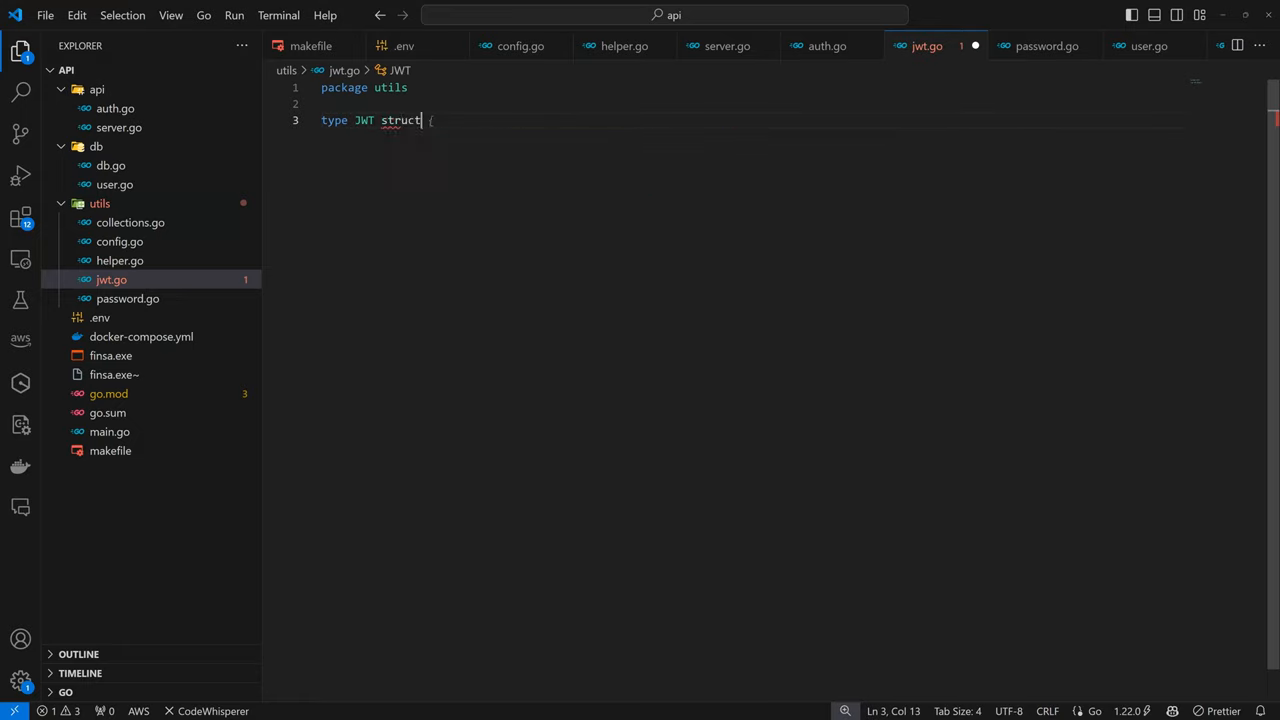
text( {)
key(Return)
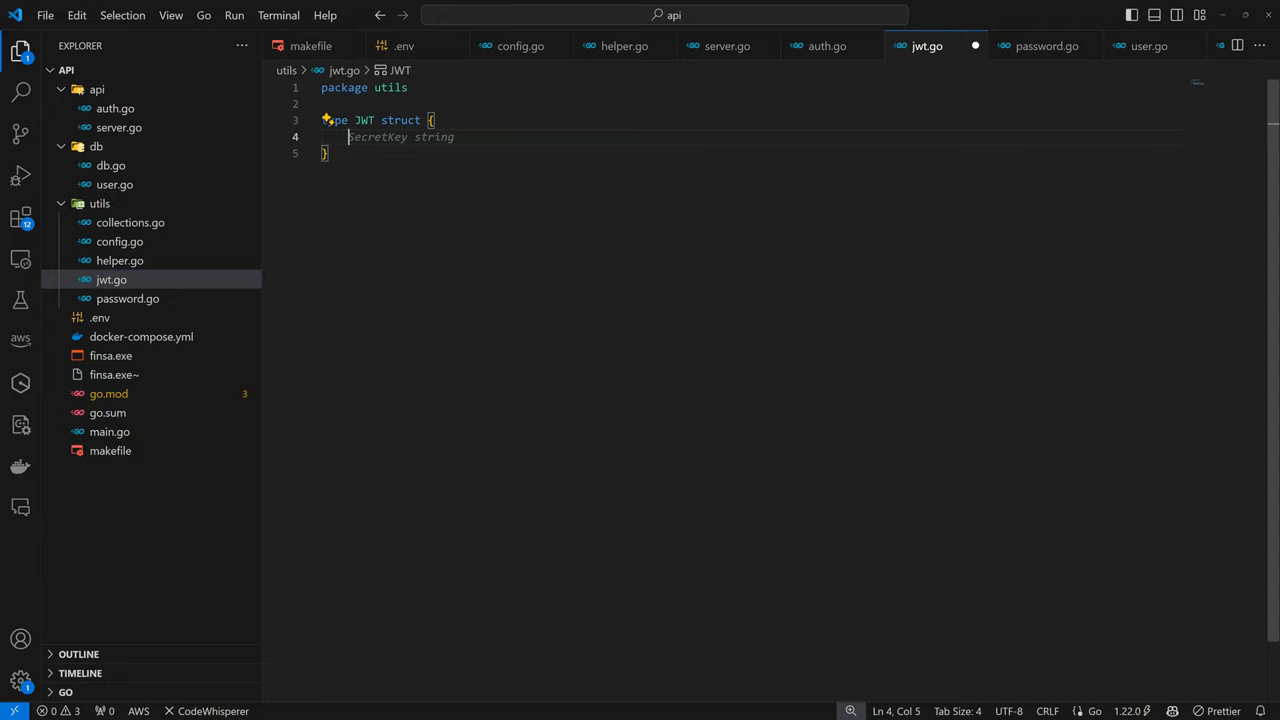
text(confi)
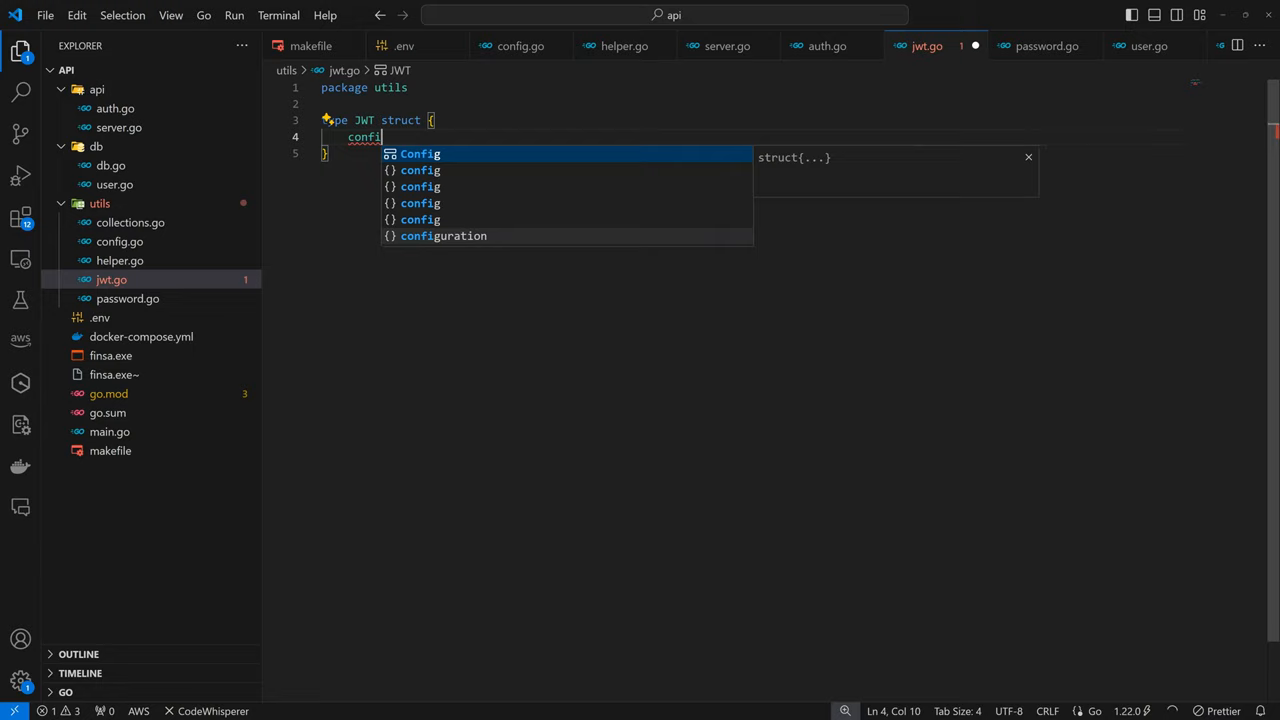
text(g *Co)
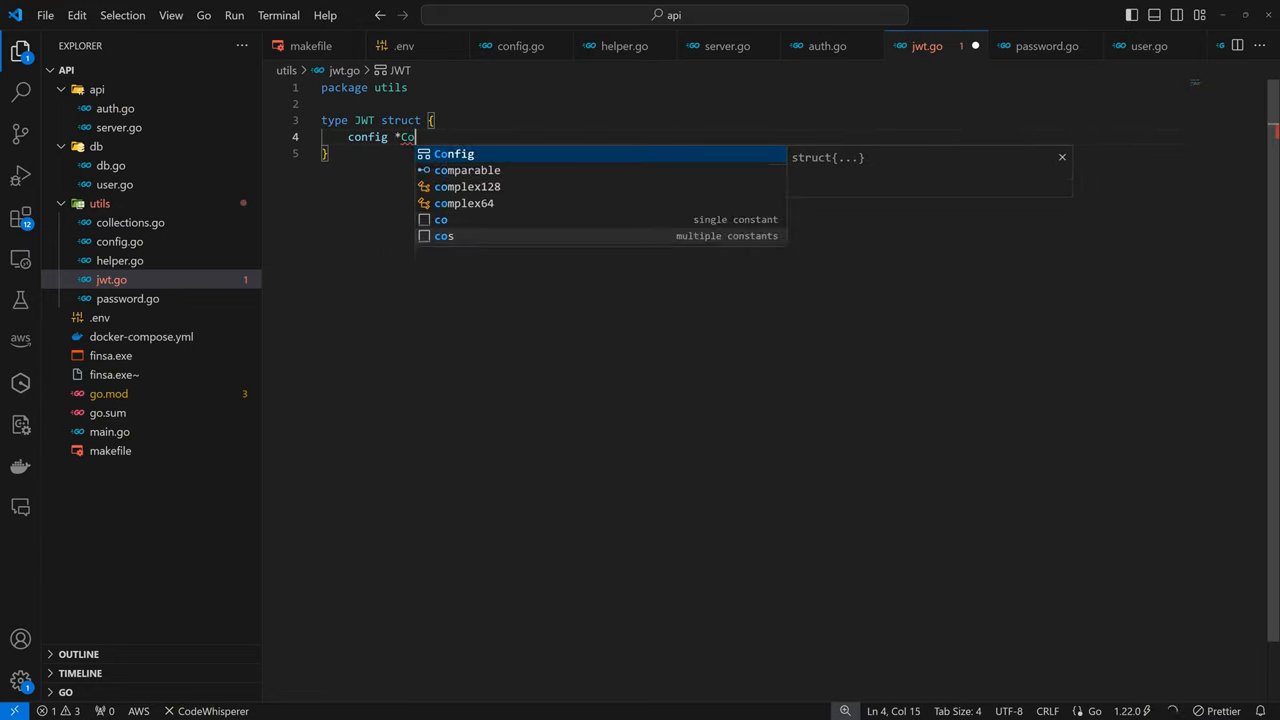
key(Tab)
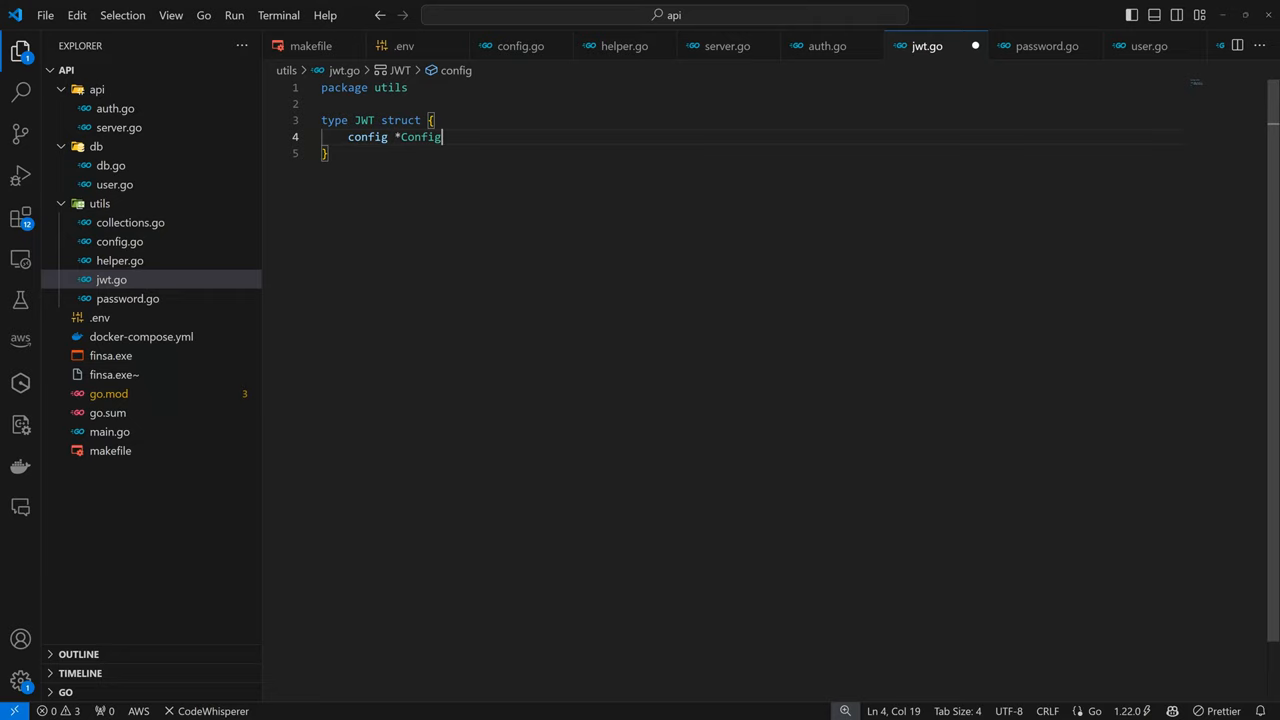
click(100, 317)
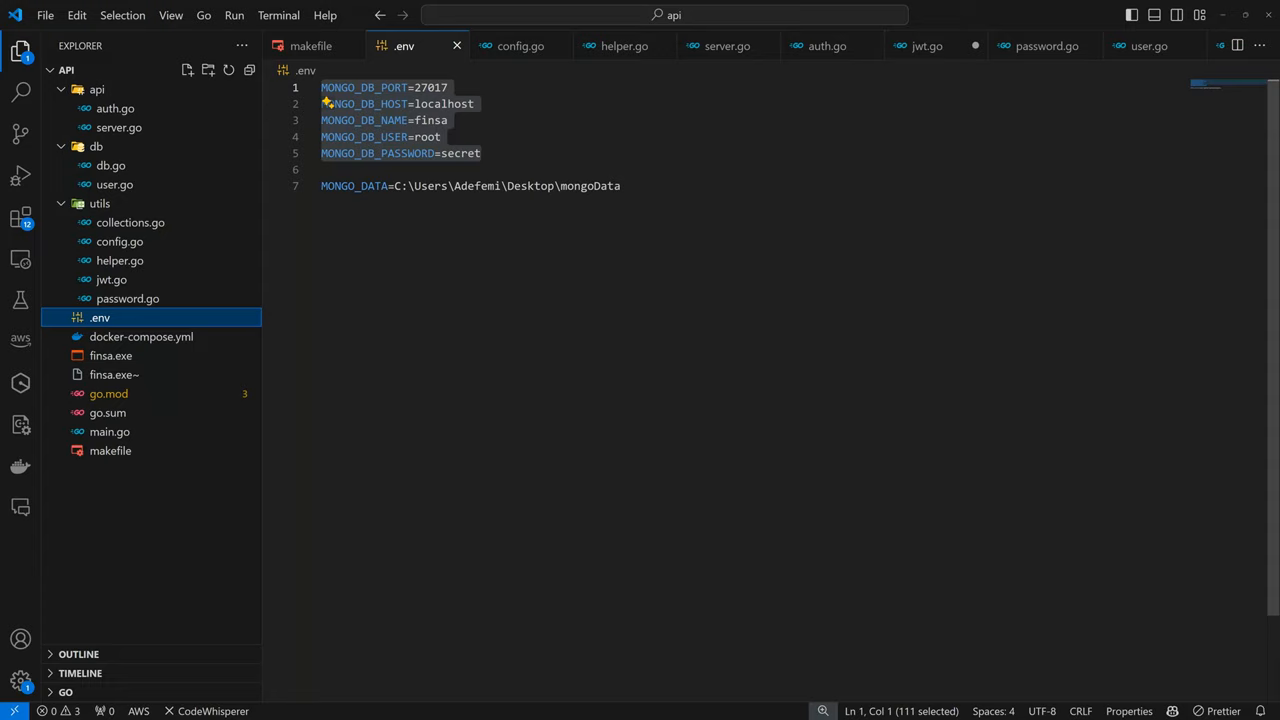
click(460, 153)
double_click(590, 186)
key(End)
key(Return)
key(Return)
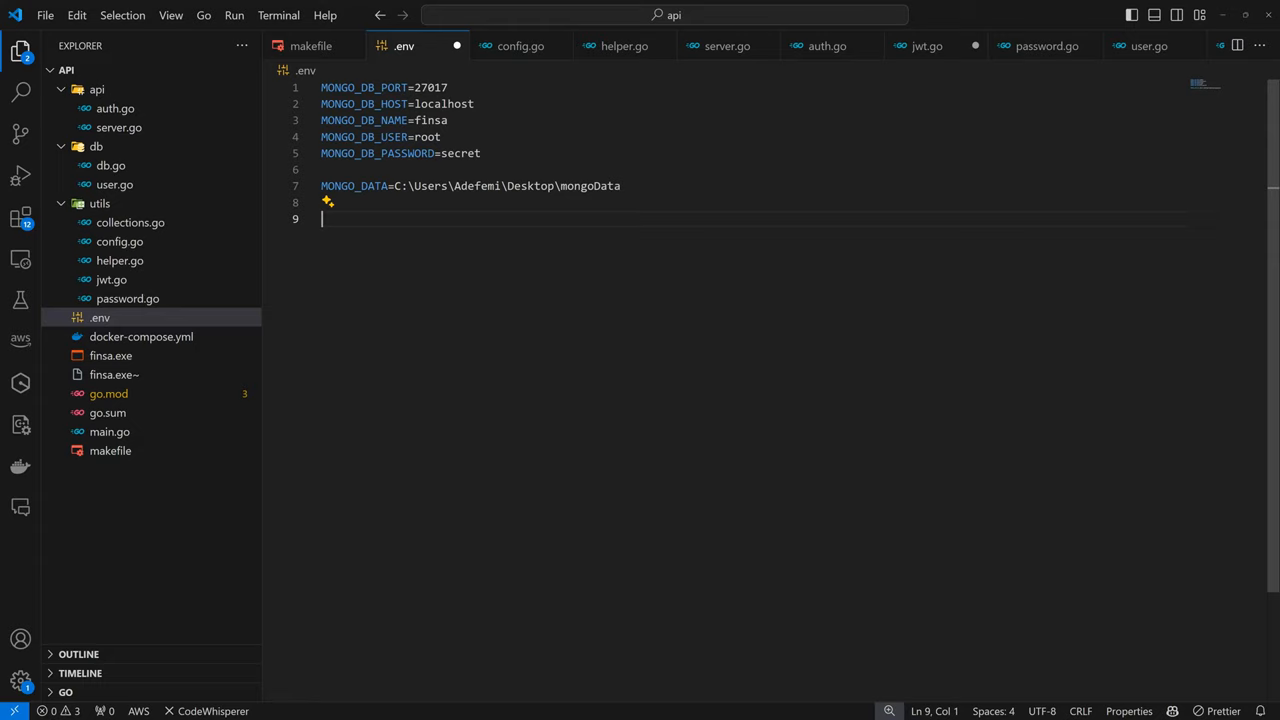
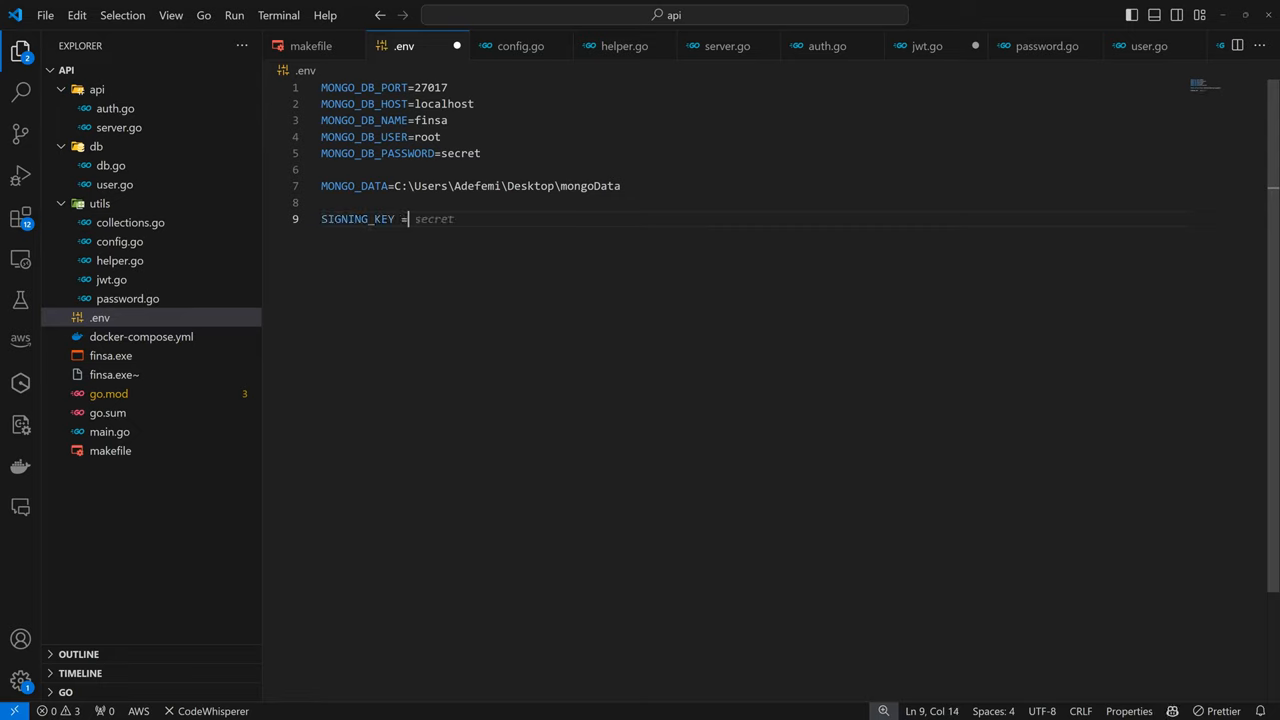
key(BackSpace)
key(BackSpace)
key(BackSpace)
key(BackSpace)
key(BackSpace)
key(BackSpace)
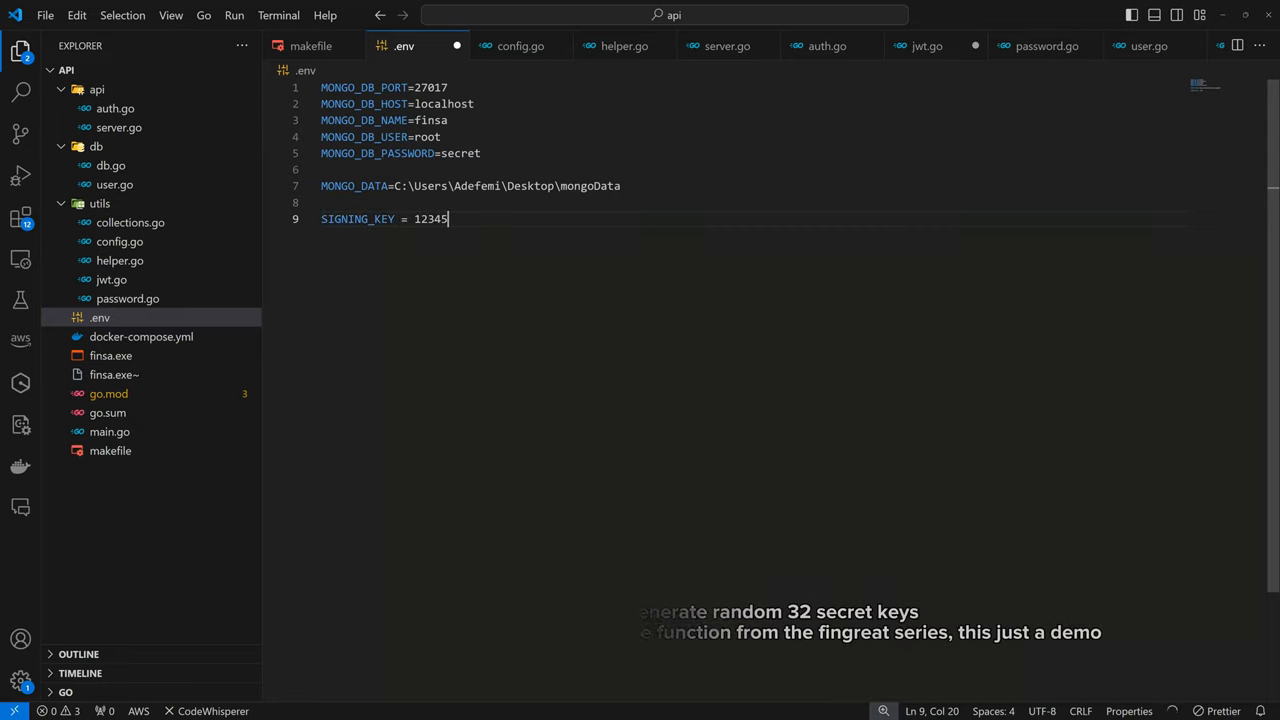
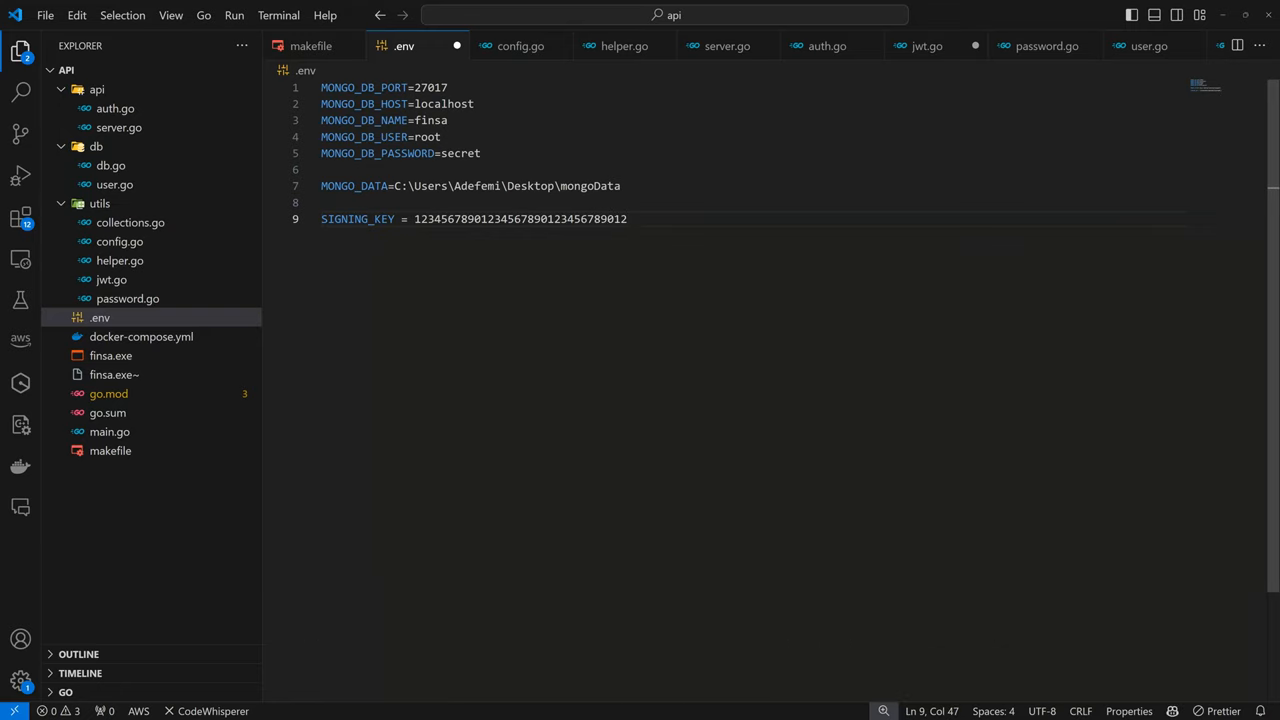
key(ctrl+a)
key(Right)
key(ctrl+s)
double_click(520, 218)
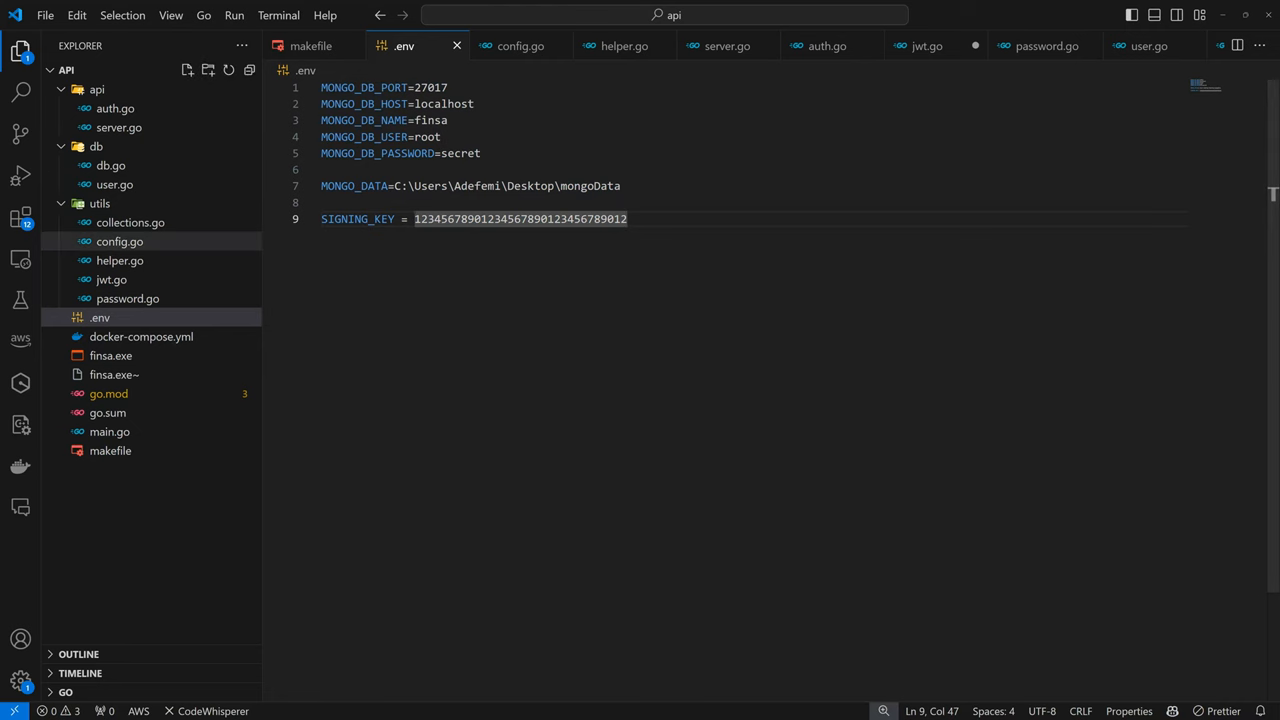
- Duplicate the MONGO_DB_PASSWORD field line in Config and copy the SIGNING_KEY name from .env
click(119, 241)
scroll(700, 300, up, 6)
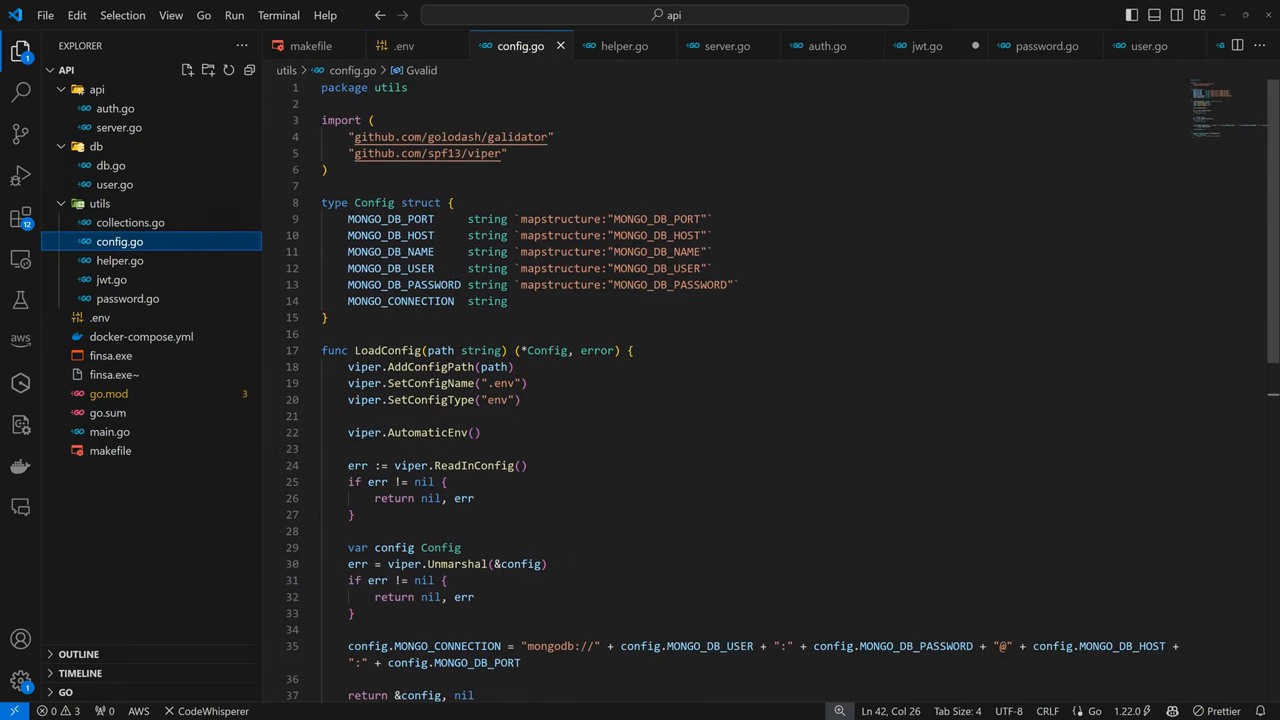
click(740, 285)
key(shift+alt+Down)
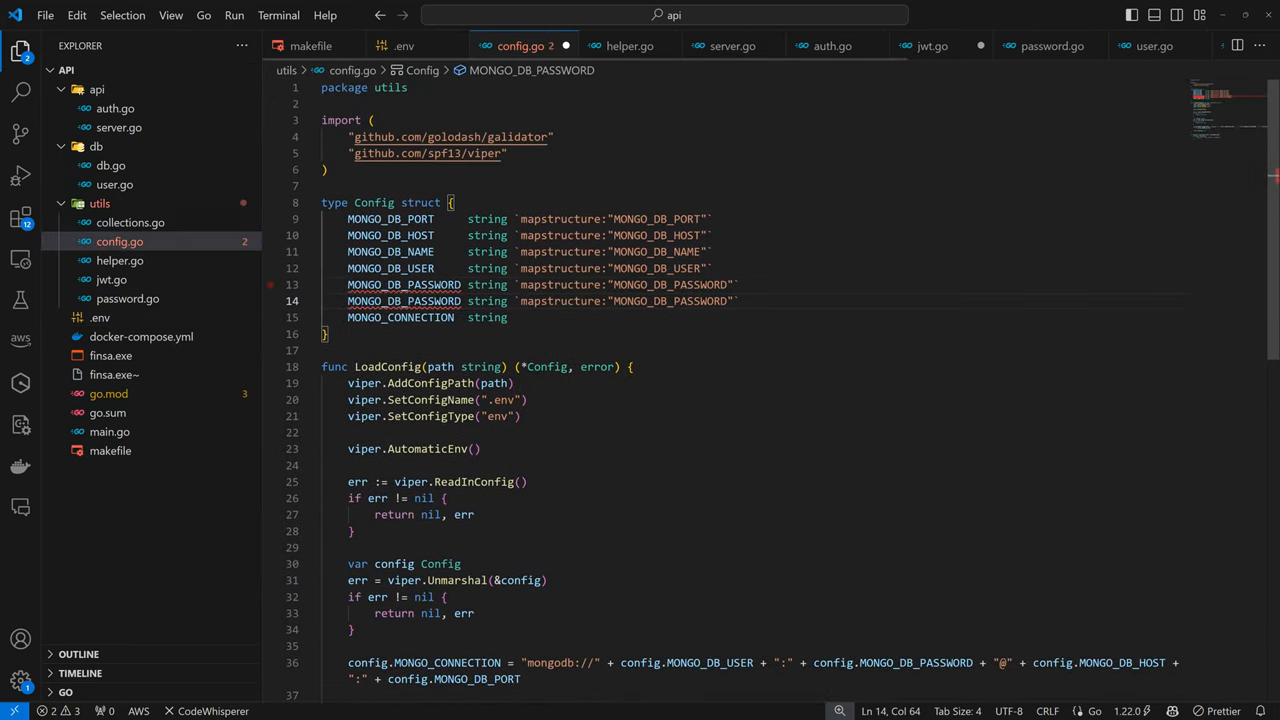
click(100, 317)
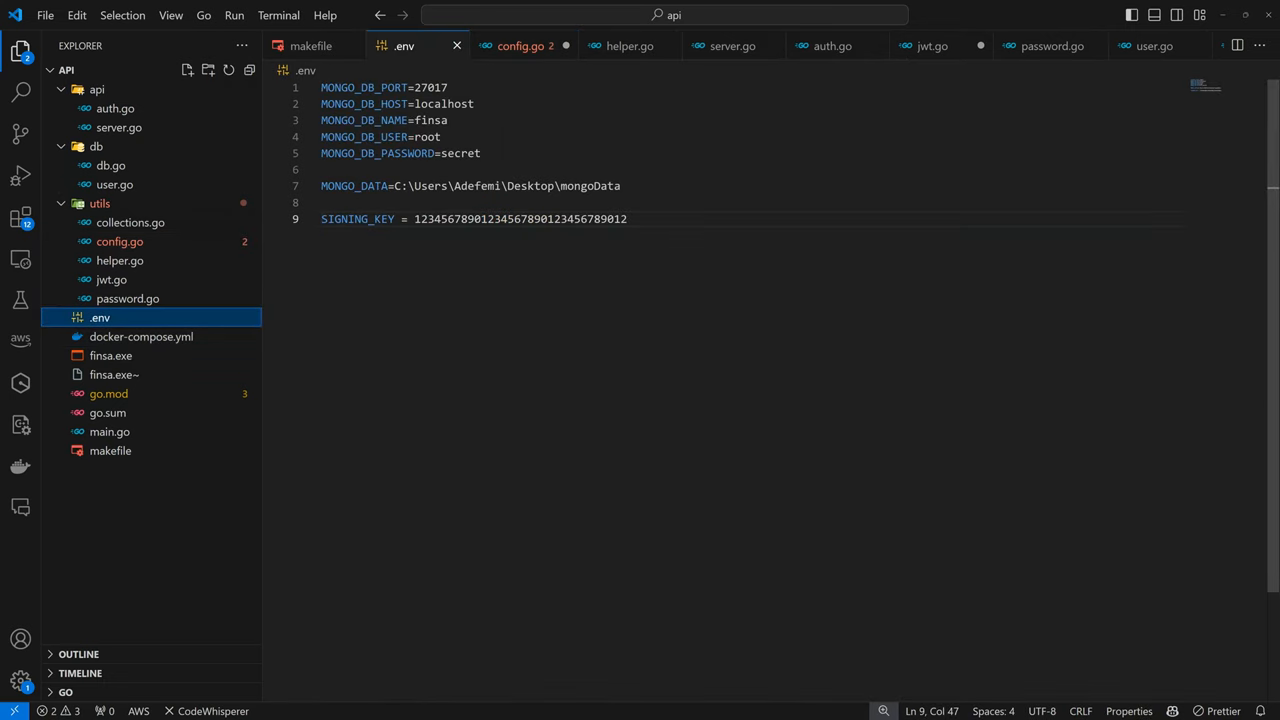
double_click(357, 219)
key(ctrl+c)
click(119, 241)
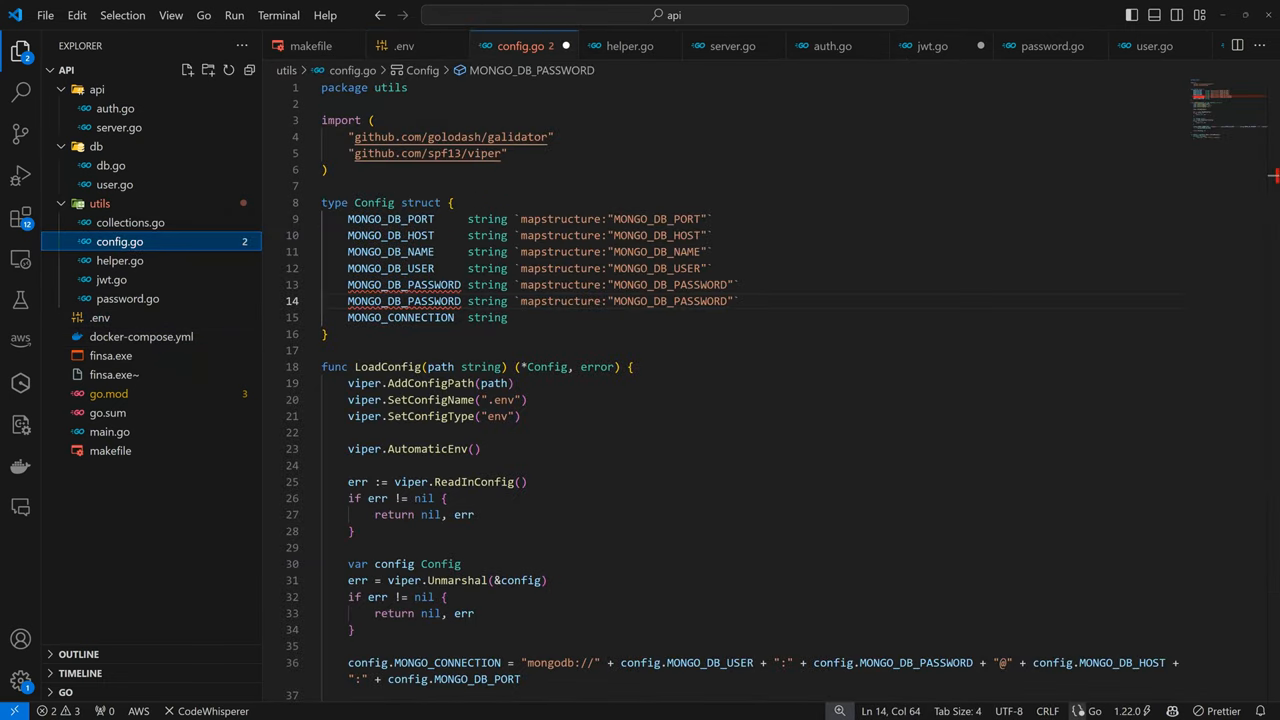
- Rename the duplicated field and its mapstructure tag to SIGNING_KEY and save config.go
double_click(404, 301)
key(ctrl+v)
key(ctrl+s)
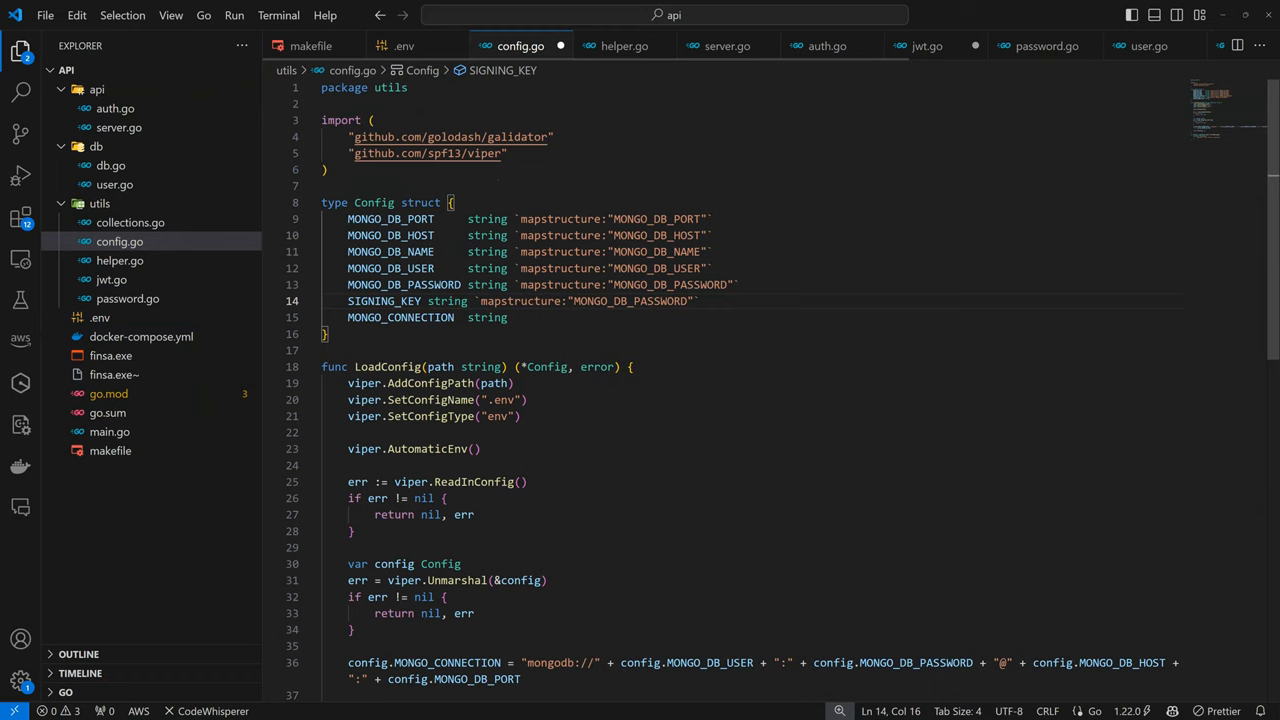
double_click(650, 301)
key(ctrl+v)
key(ctrl+s)
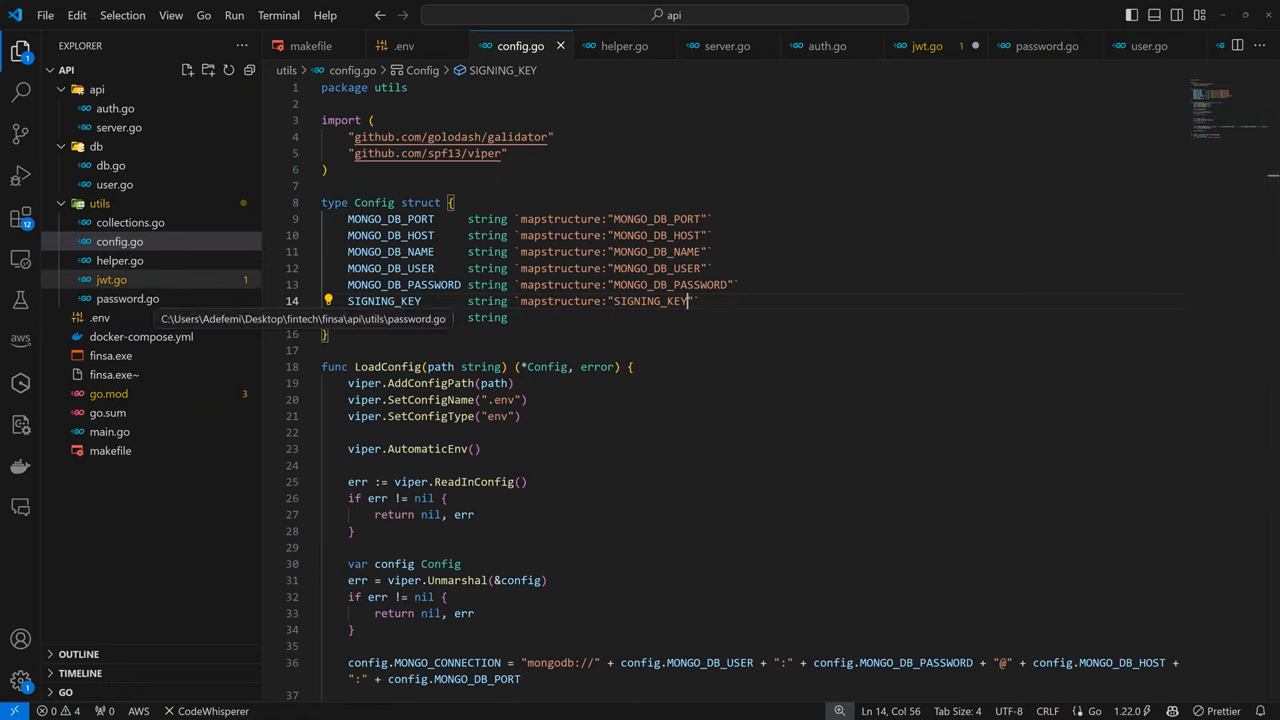
- Add a NewJWT constructor below the JWT struct in jwt.go, accepting Copilot's body
click(111, 280)
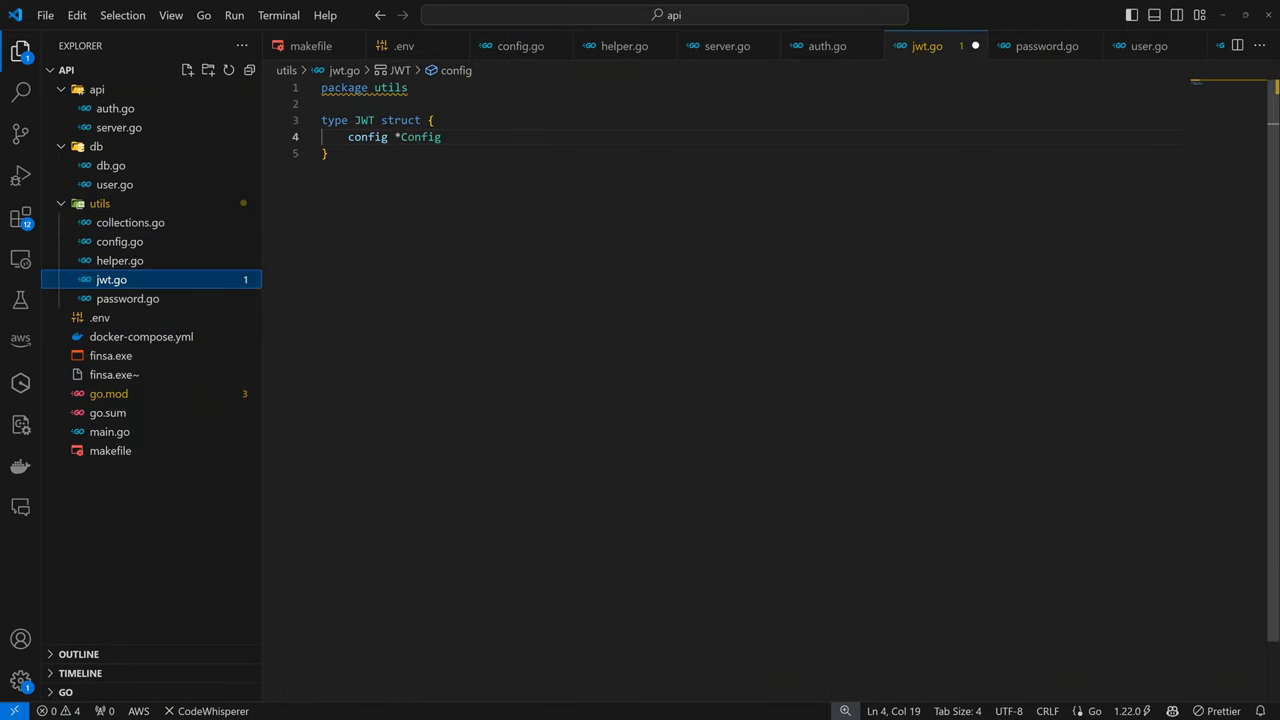
click(340, 153)
key(End)
key(Return)
key(Return)
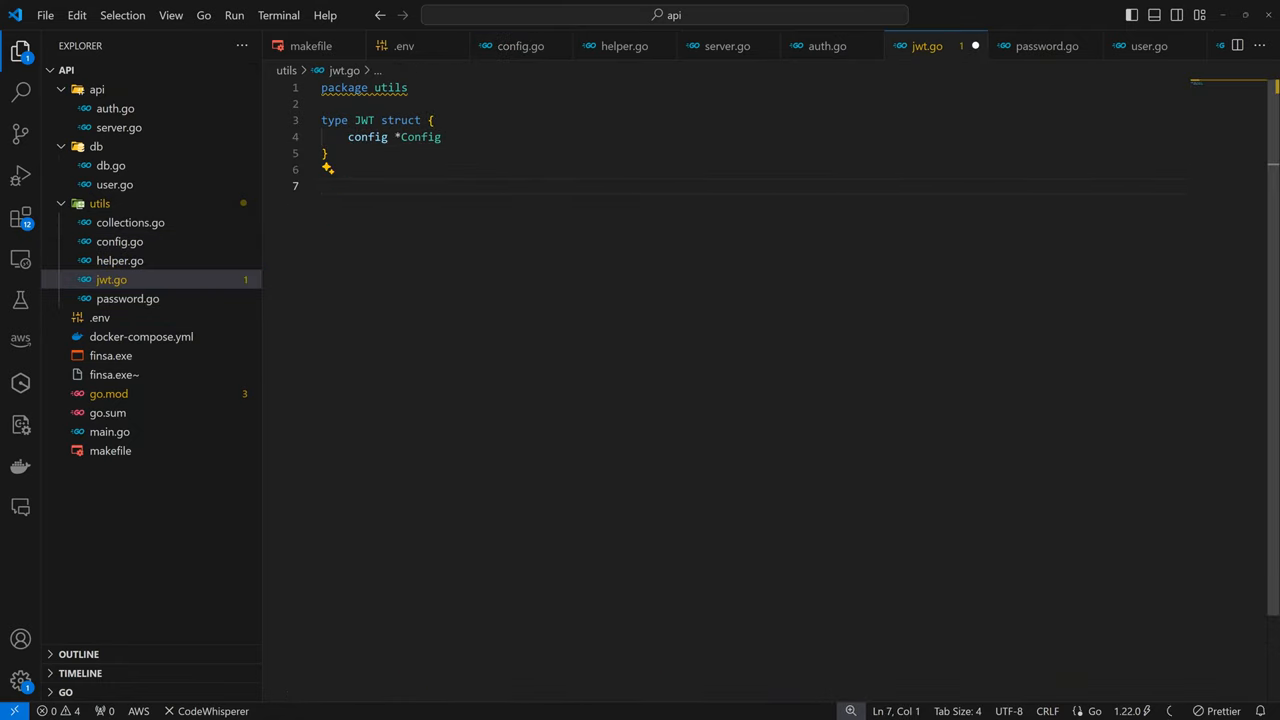
text(fu)
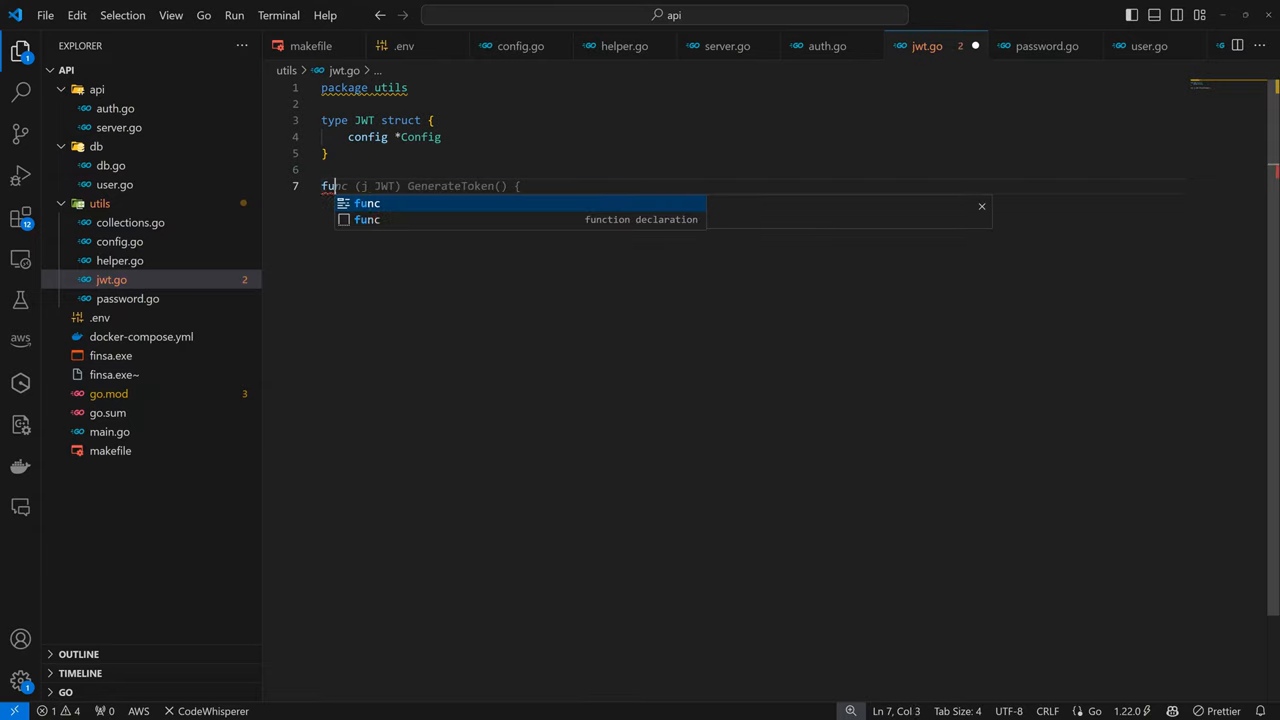
text(nc Ne)
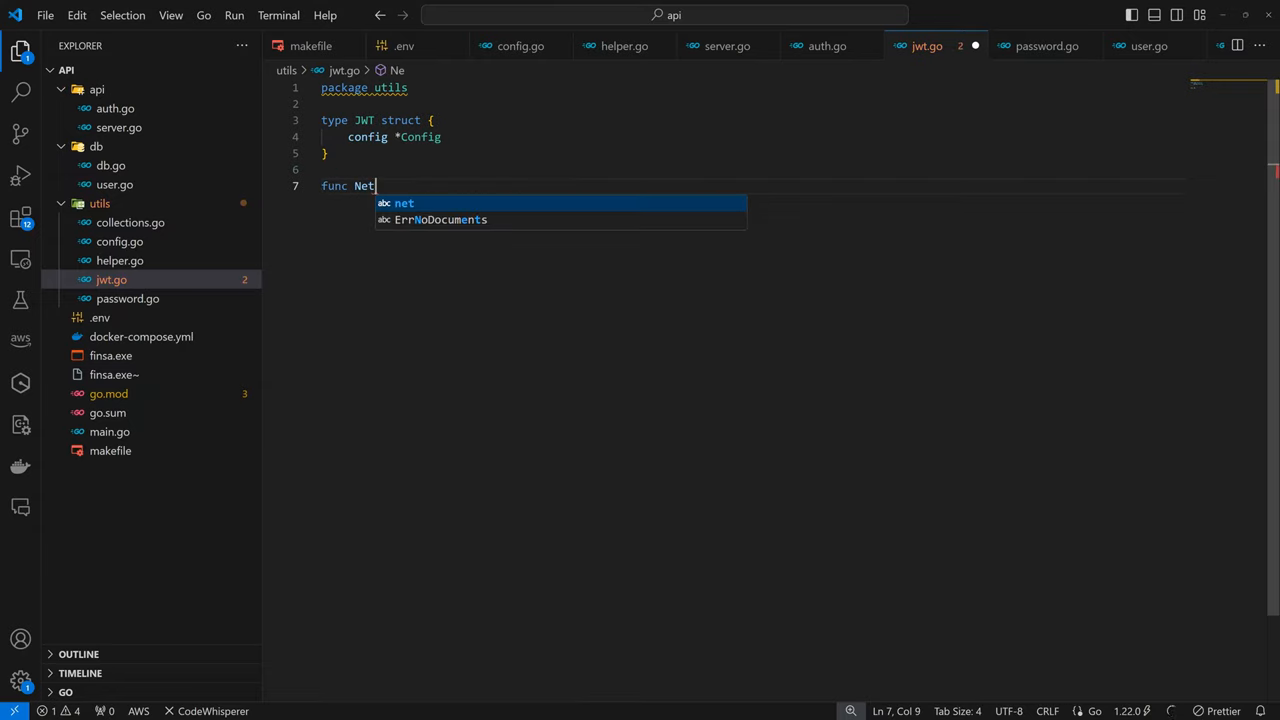
text(wJWT)
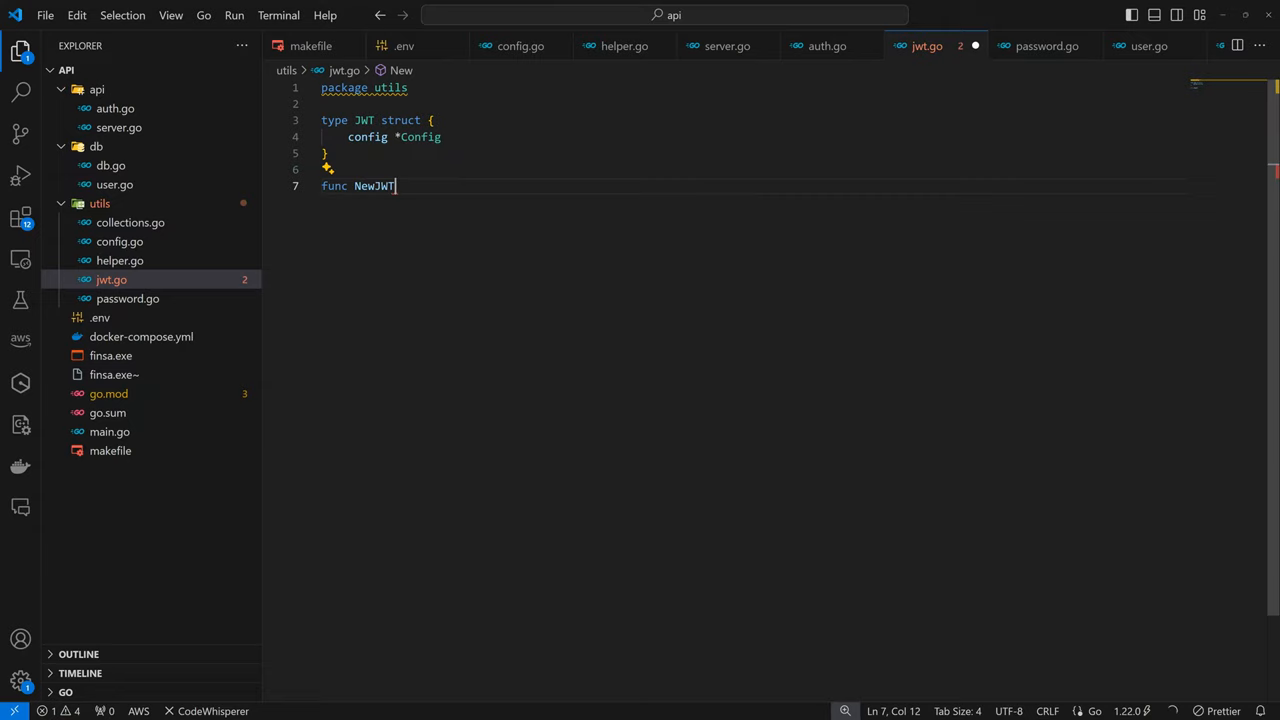
key(Tab)
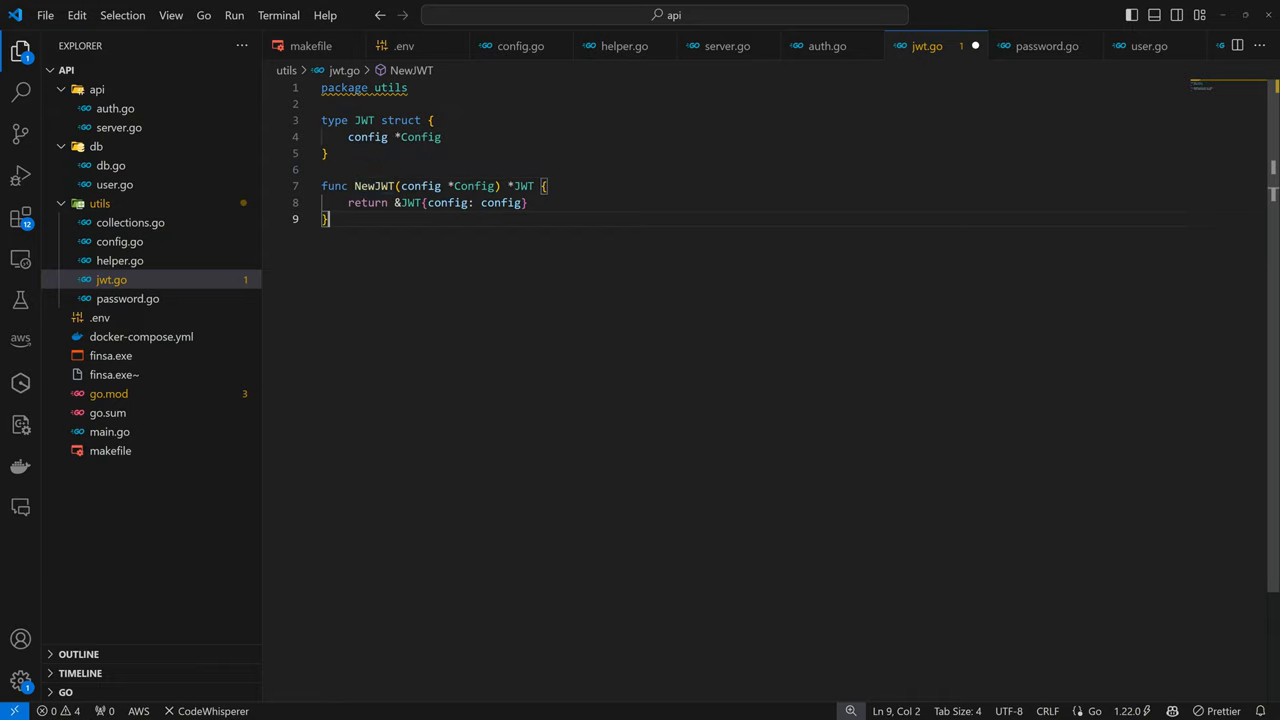
- Add a stub GenerateToken(email string) (string, error) method returning an empty string
key(Return)
key(Return)
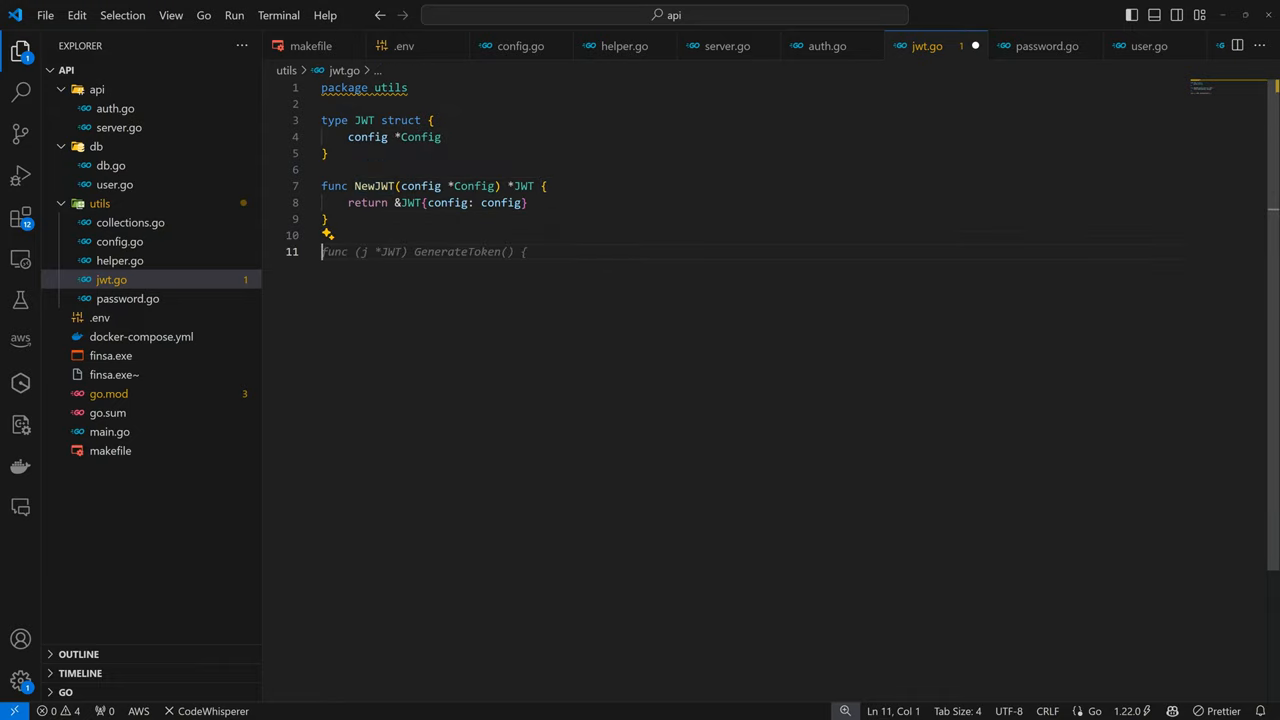
key(Tab)
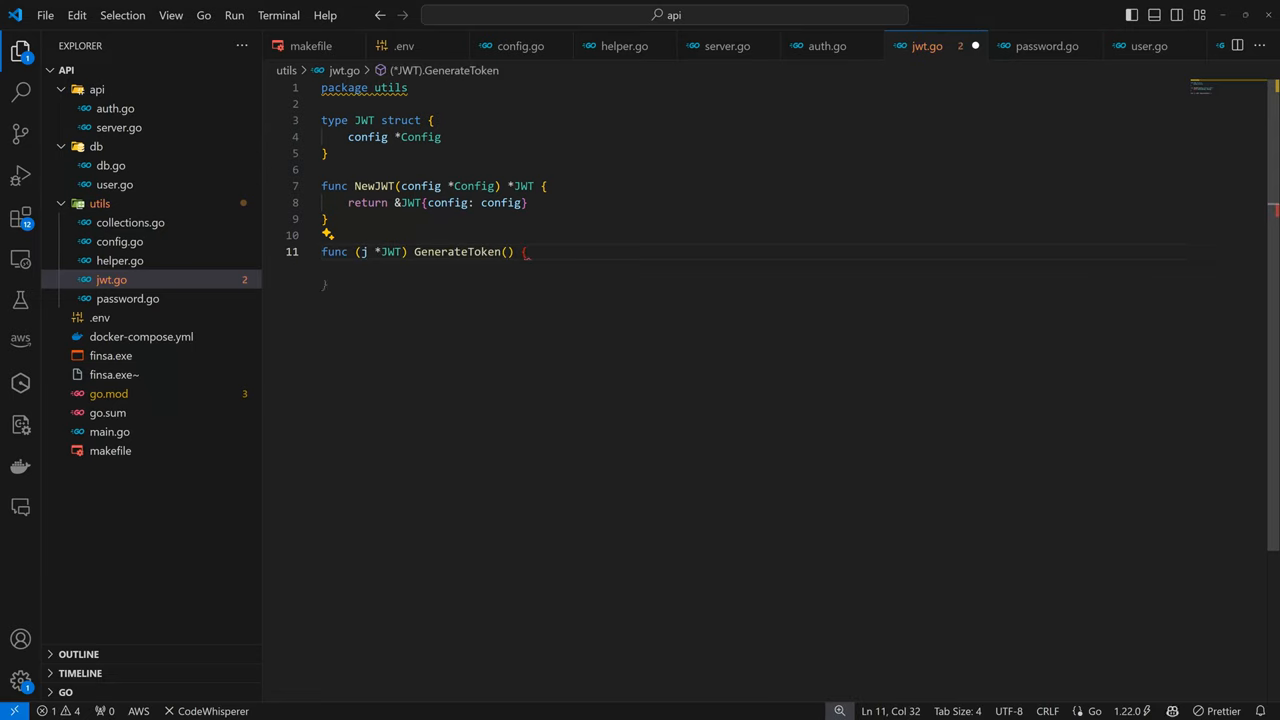
key(Left)
key(Left)
key(Left)
text(email )
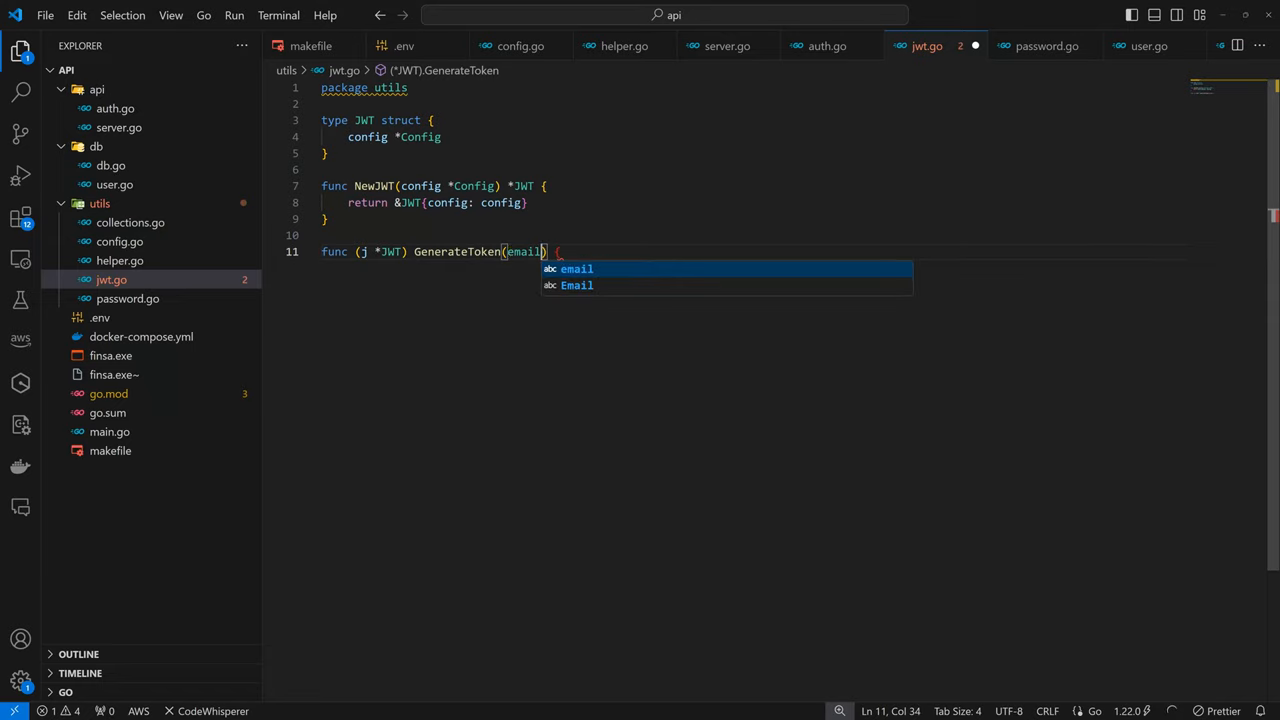
text(str)
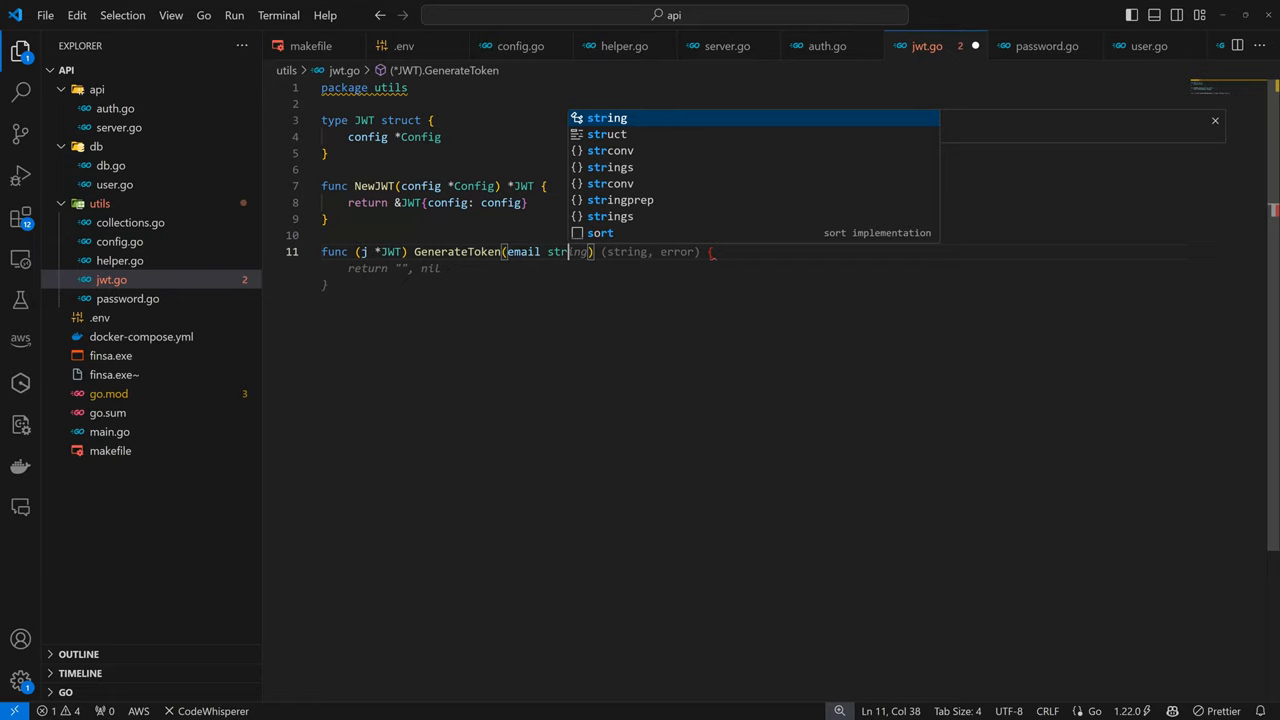
key(Tab)
key(Tab)
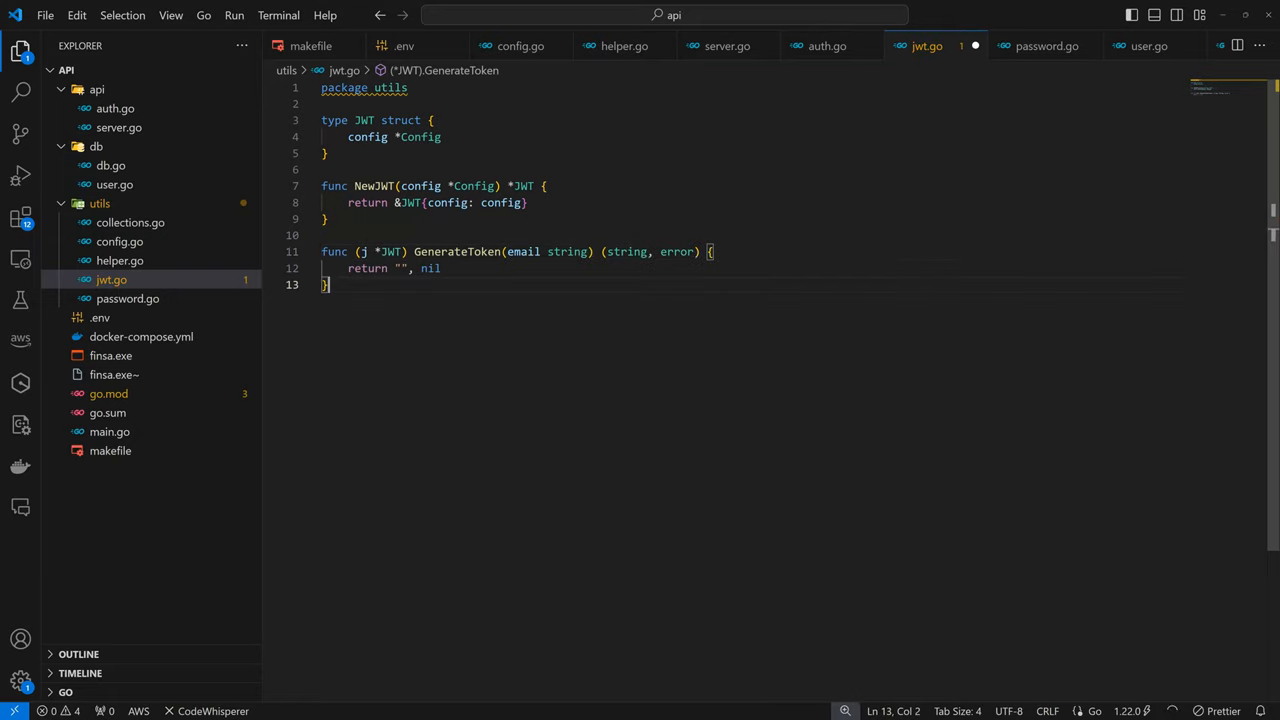
key(shift+alt+Right)
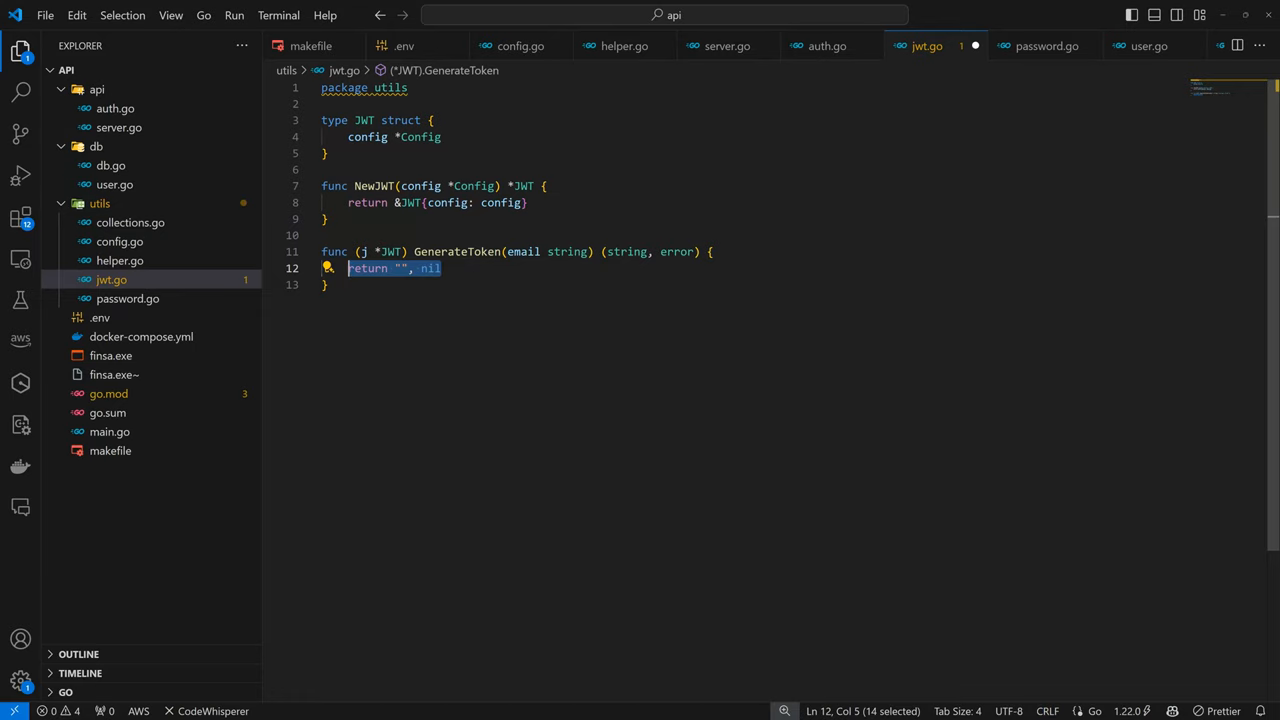
click(330, 153)
- Declare a jwtClaims struct embedding jwt.StandardClaims with an Email json-tagged field
key(Return)
key(Return)
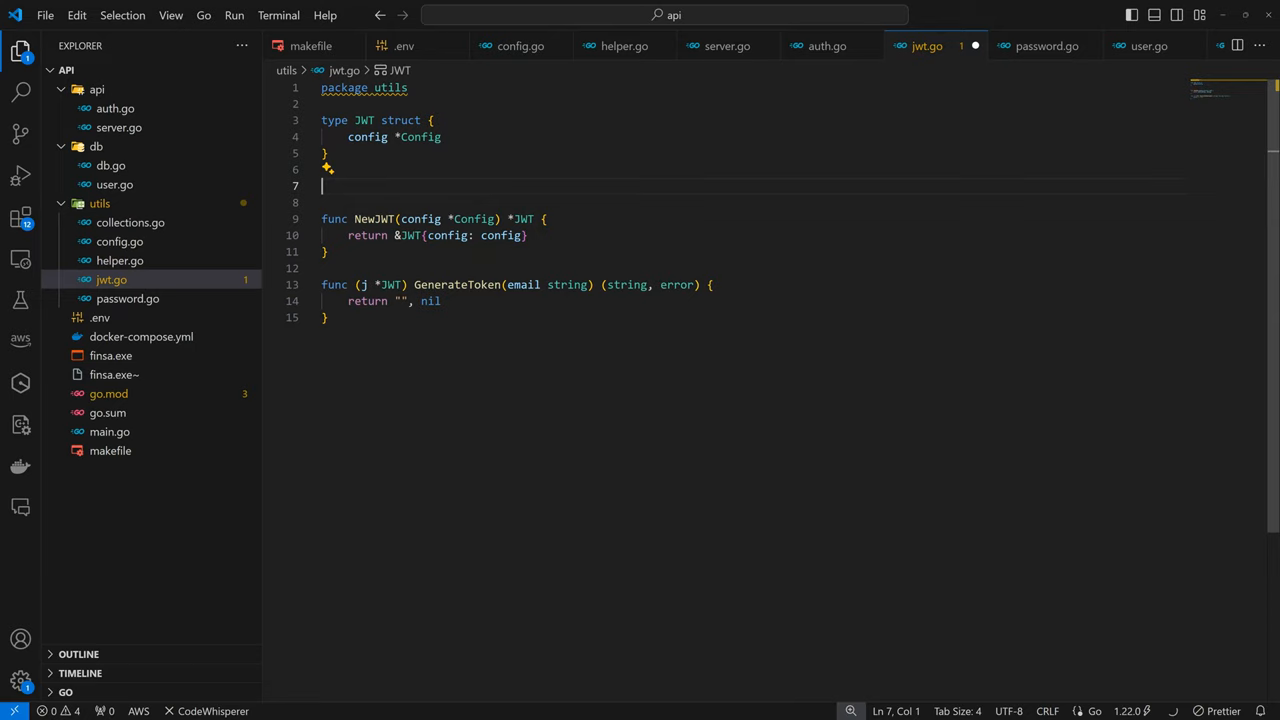
text(type )
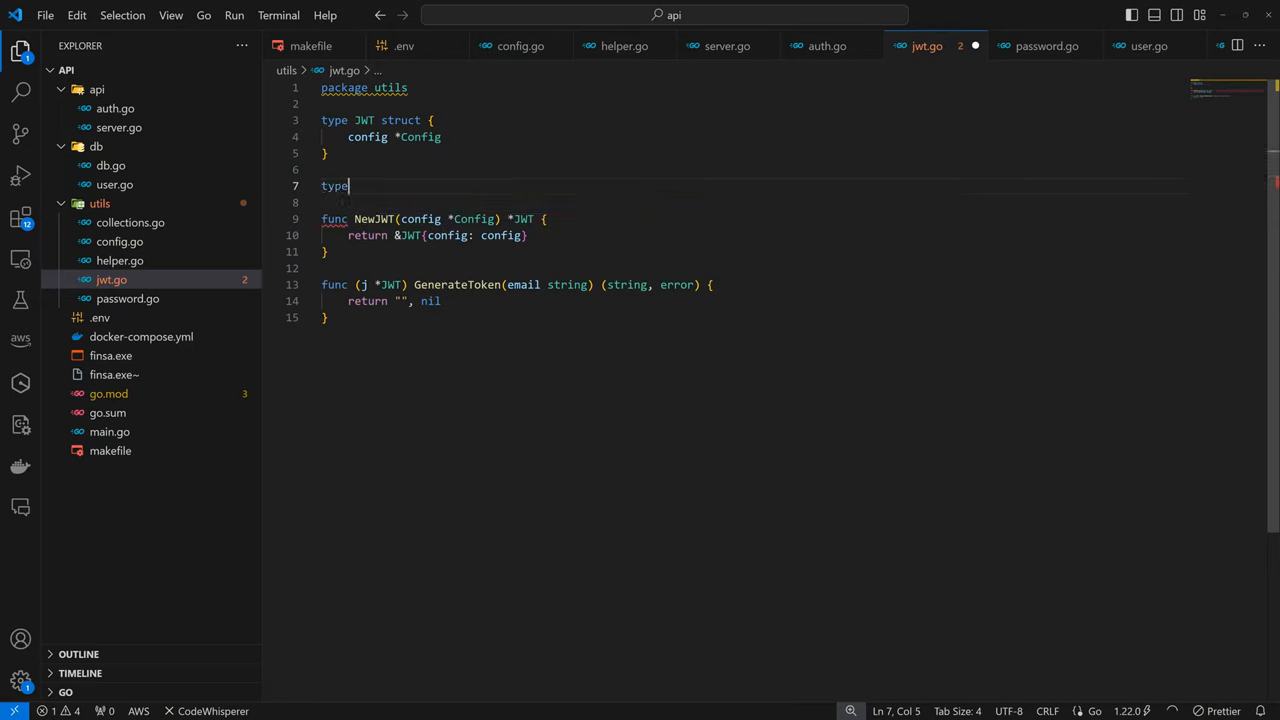
text(jwt)
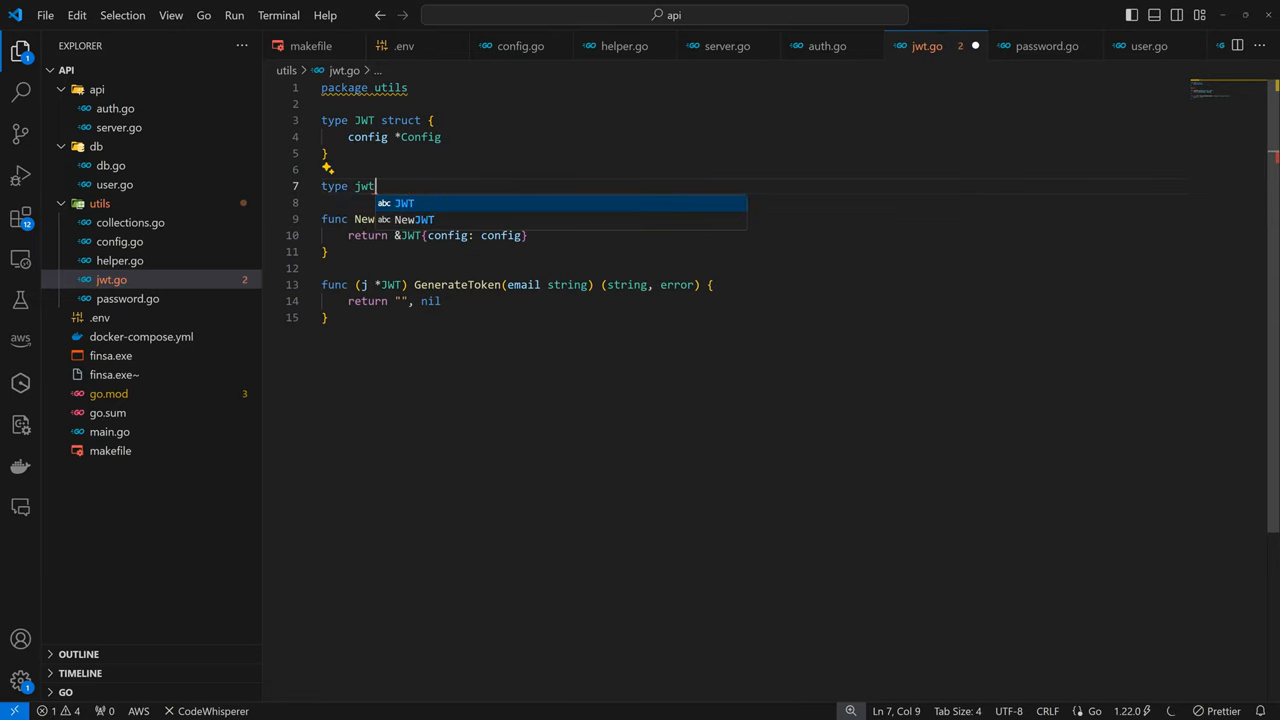
text(C)
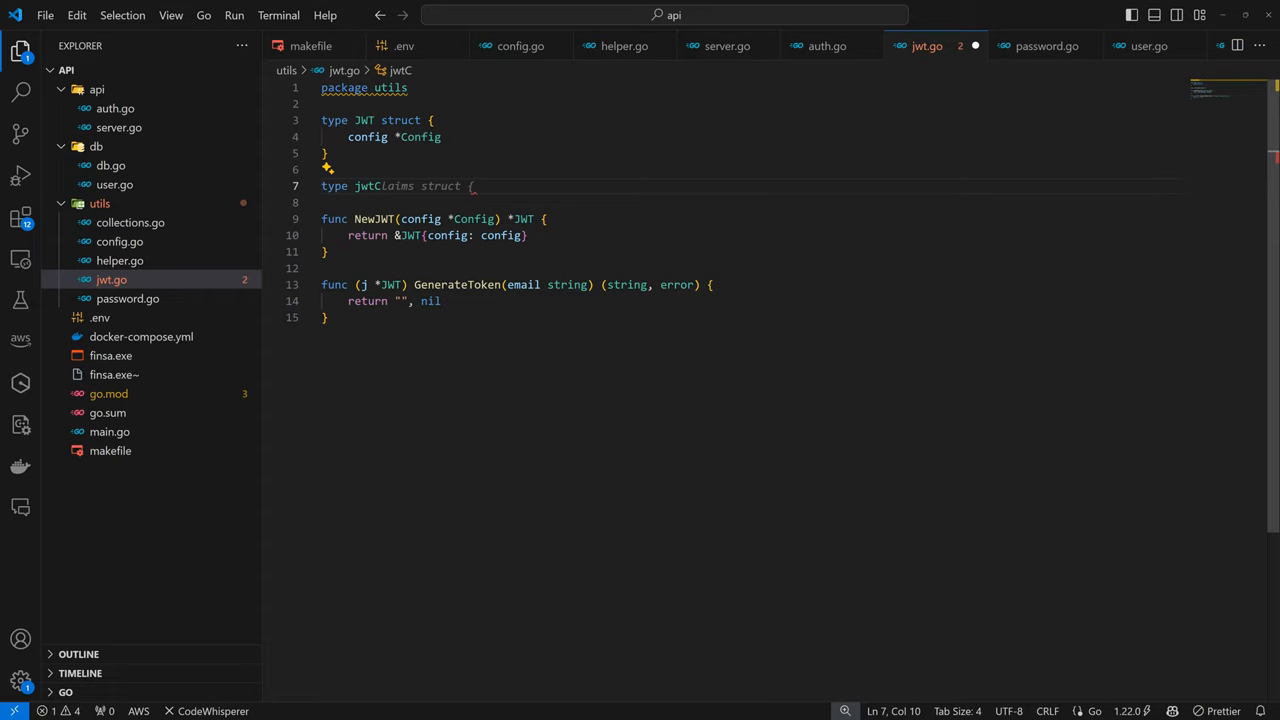
key(Tab)
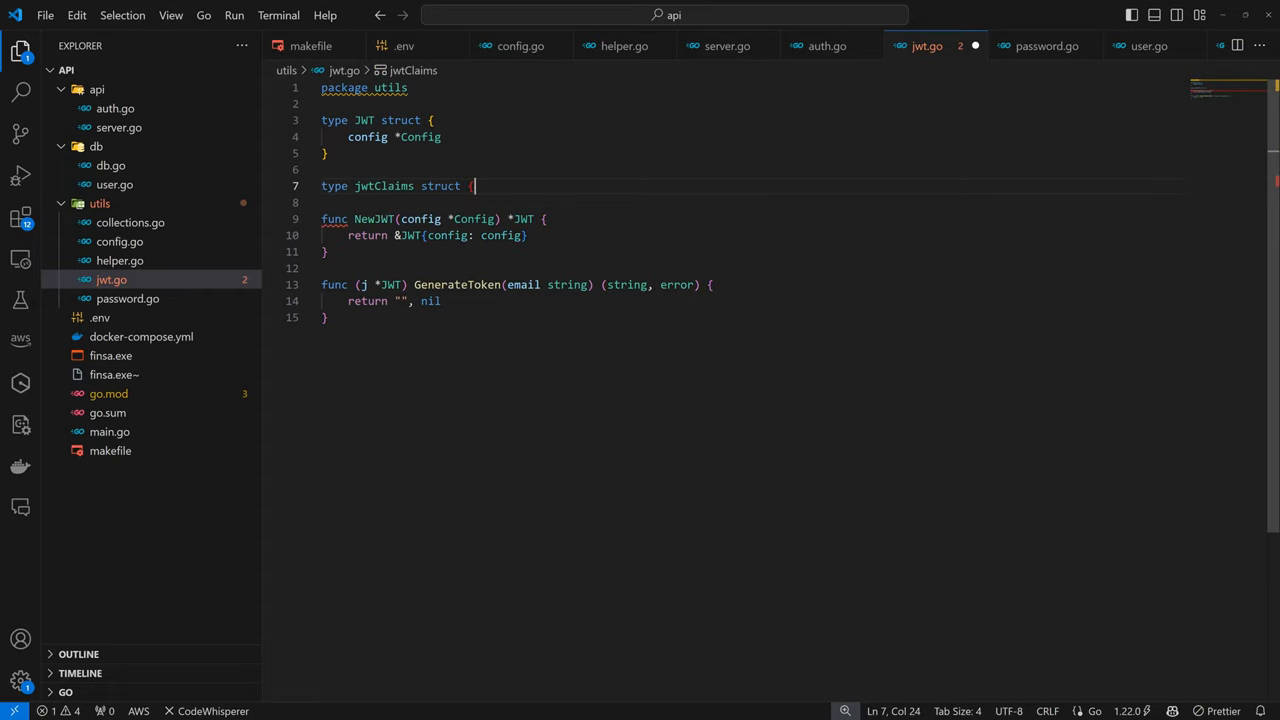
key(Return)
text(j)
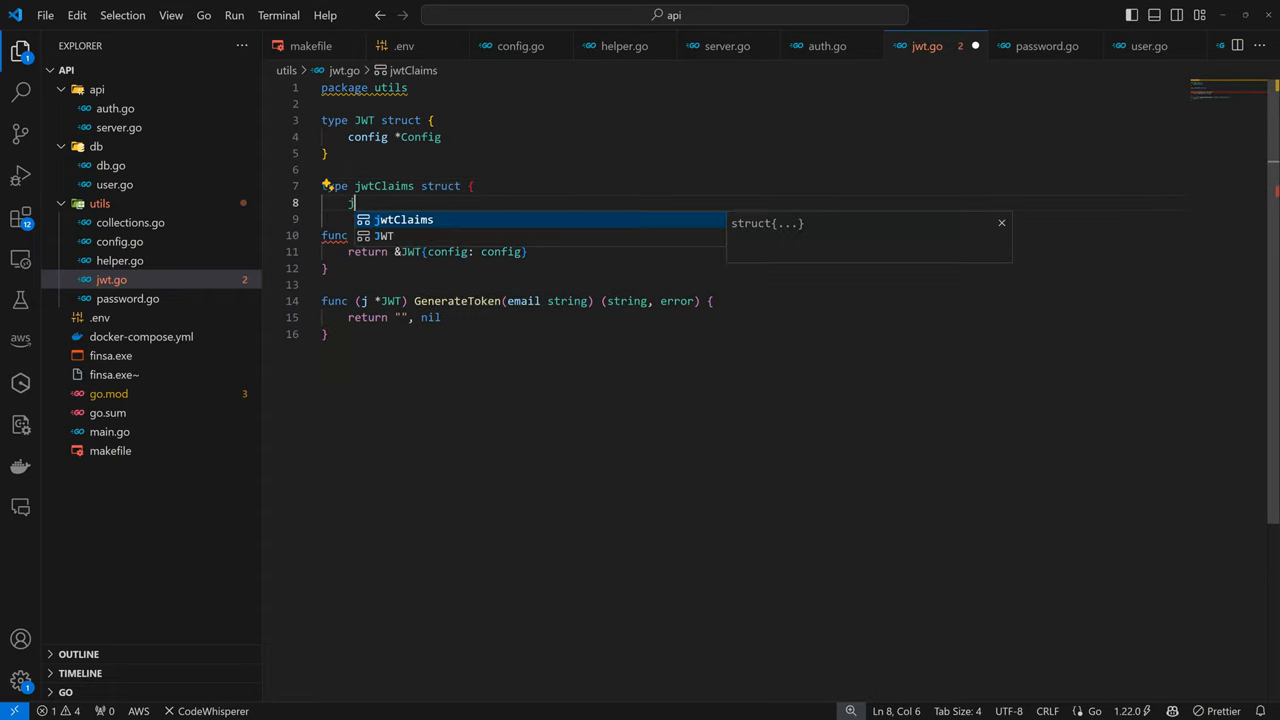
text(wt)
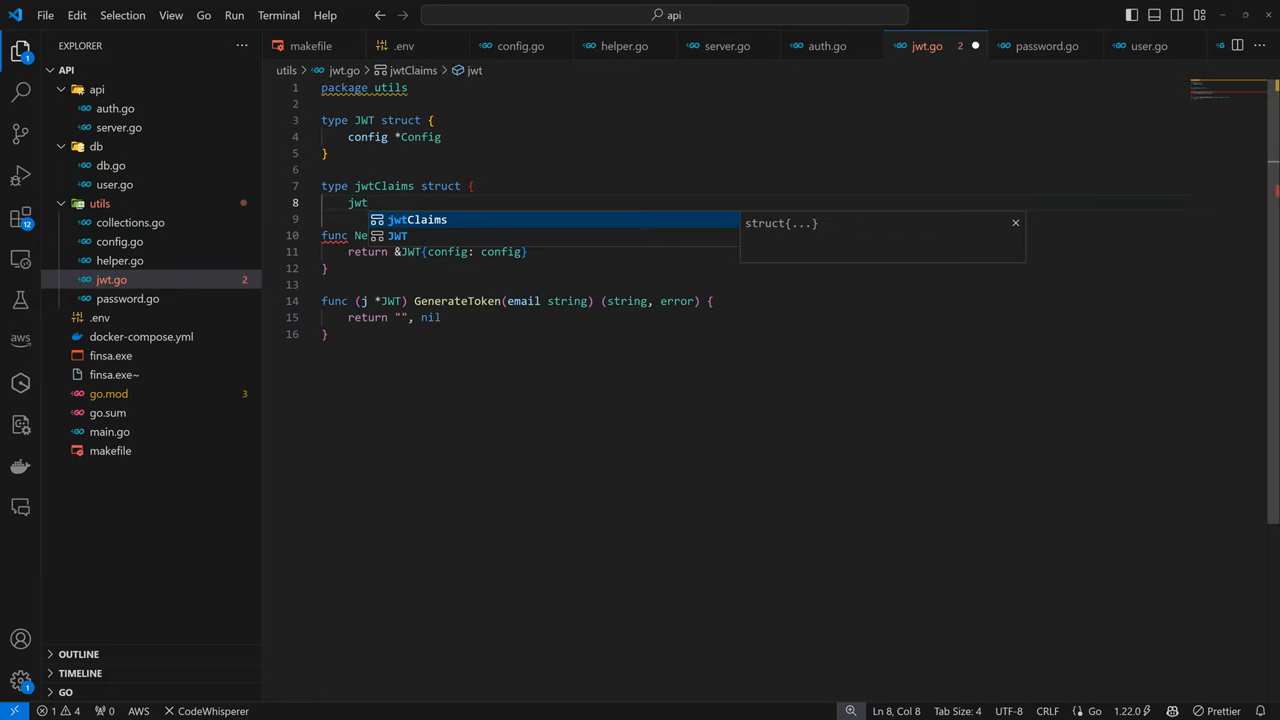
text(.)
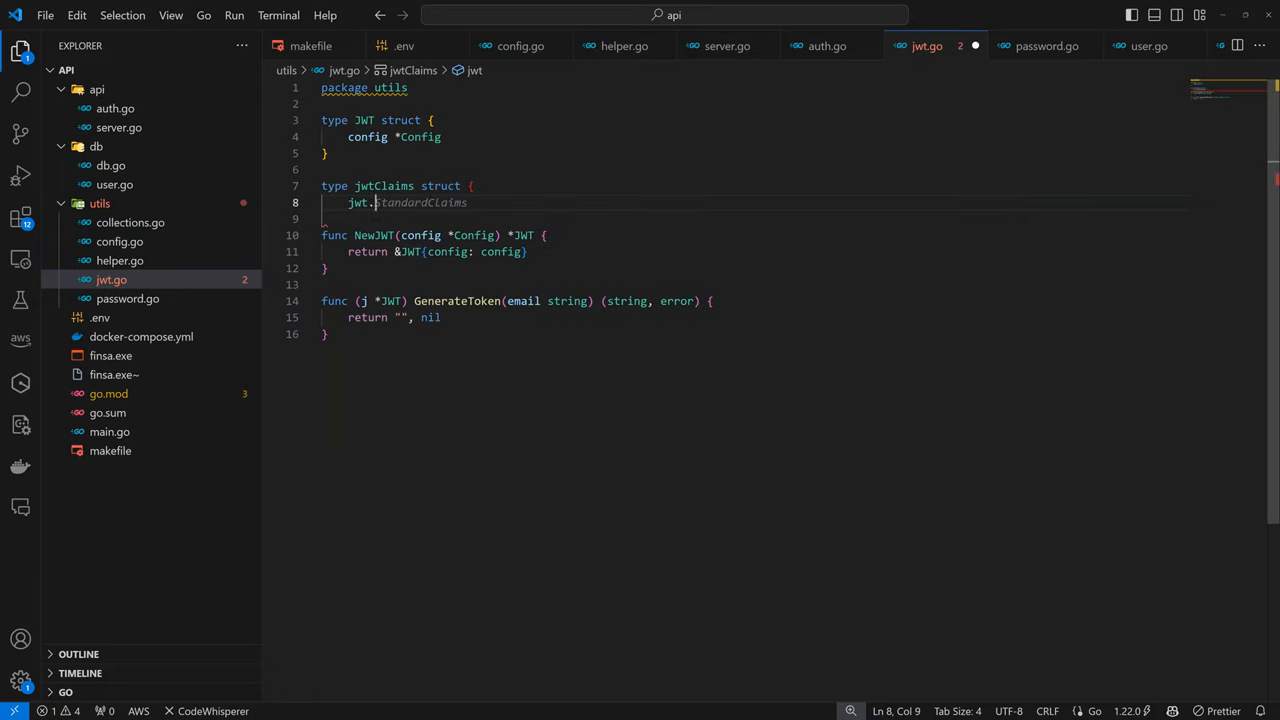
text(StandardClaims)
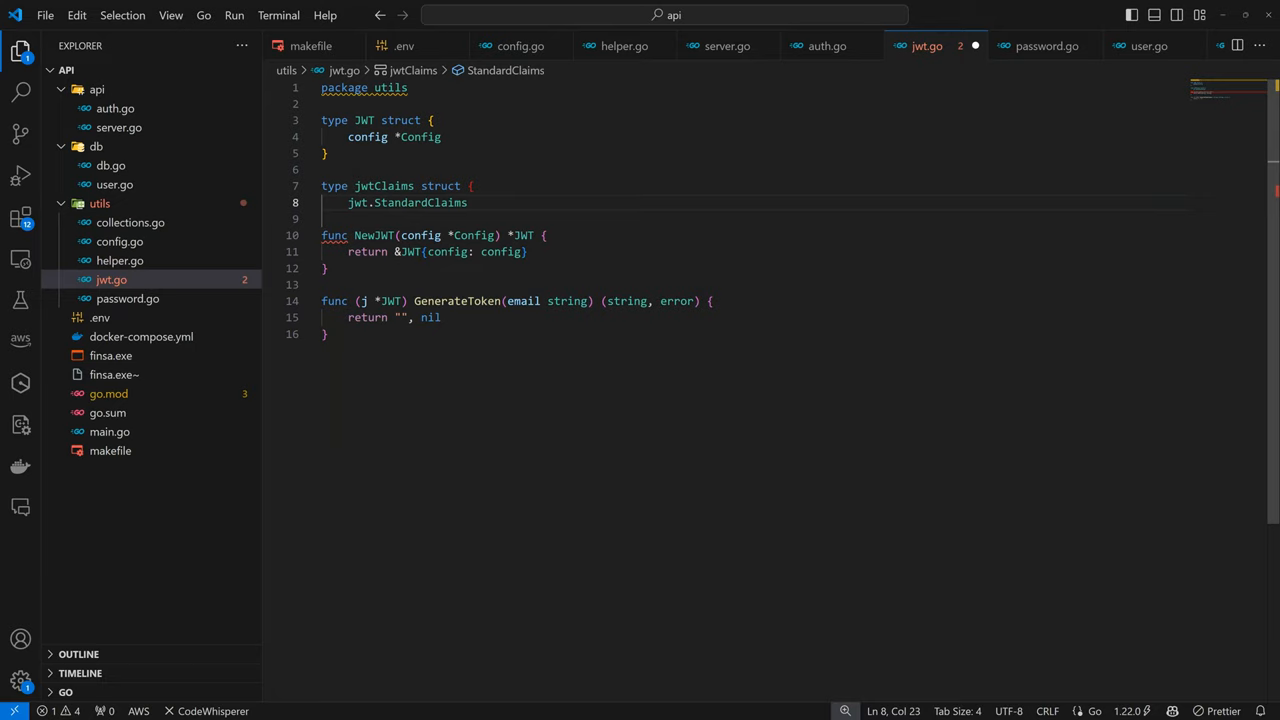
key(Return)
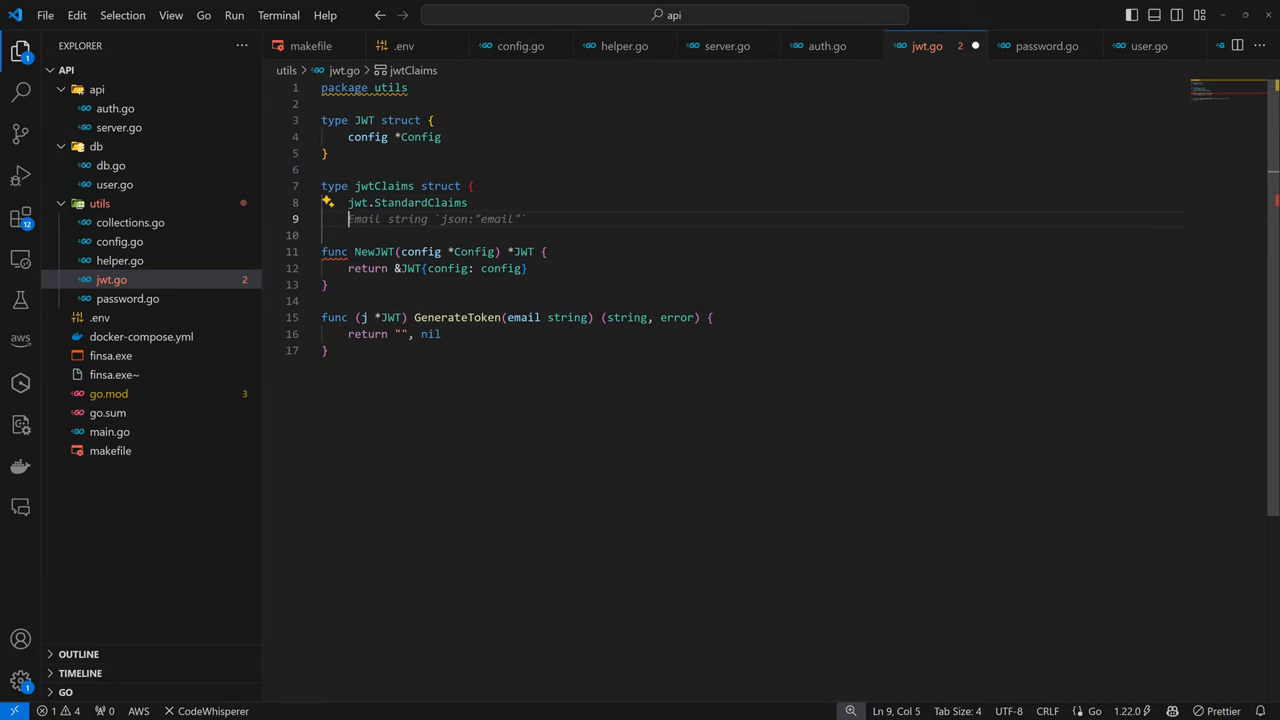
key(Tab)
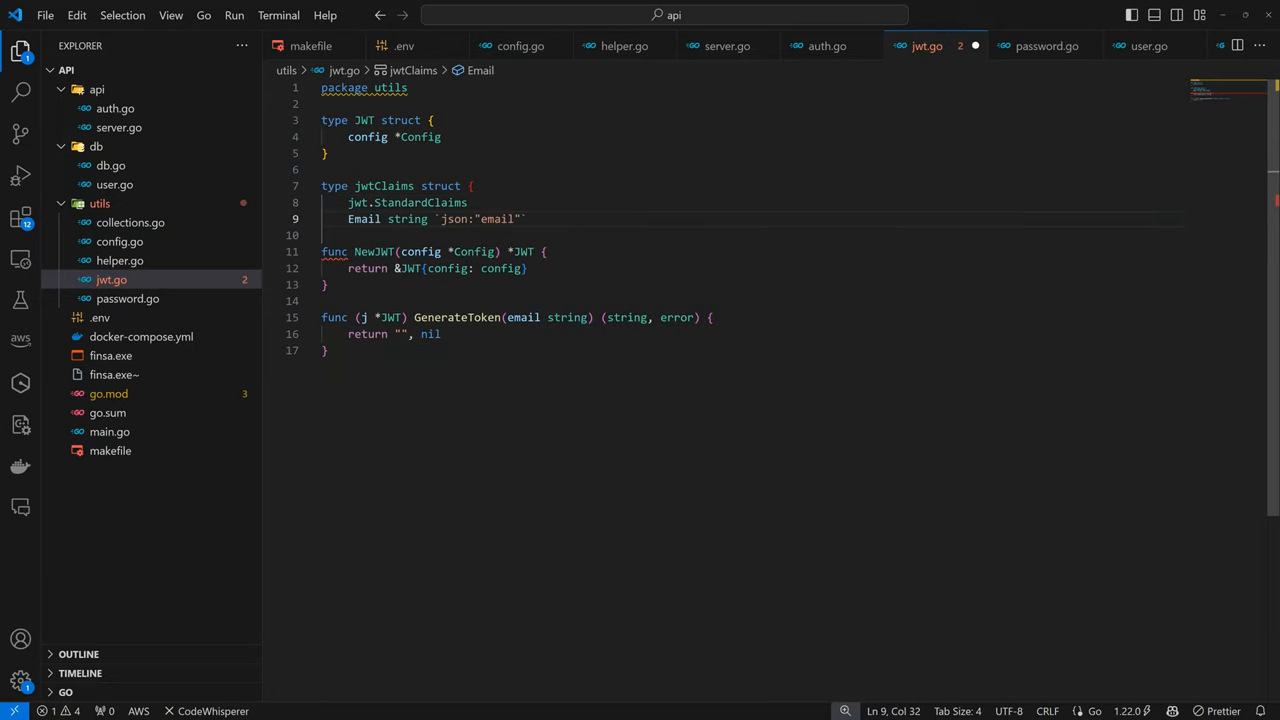
key(Return)
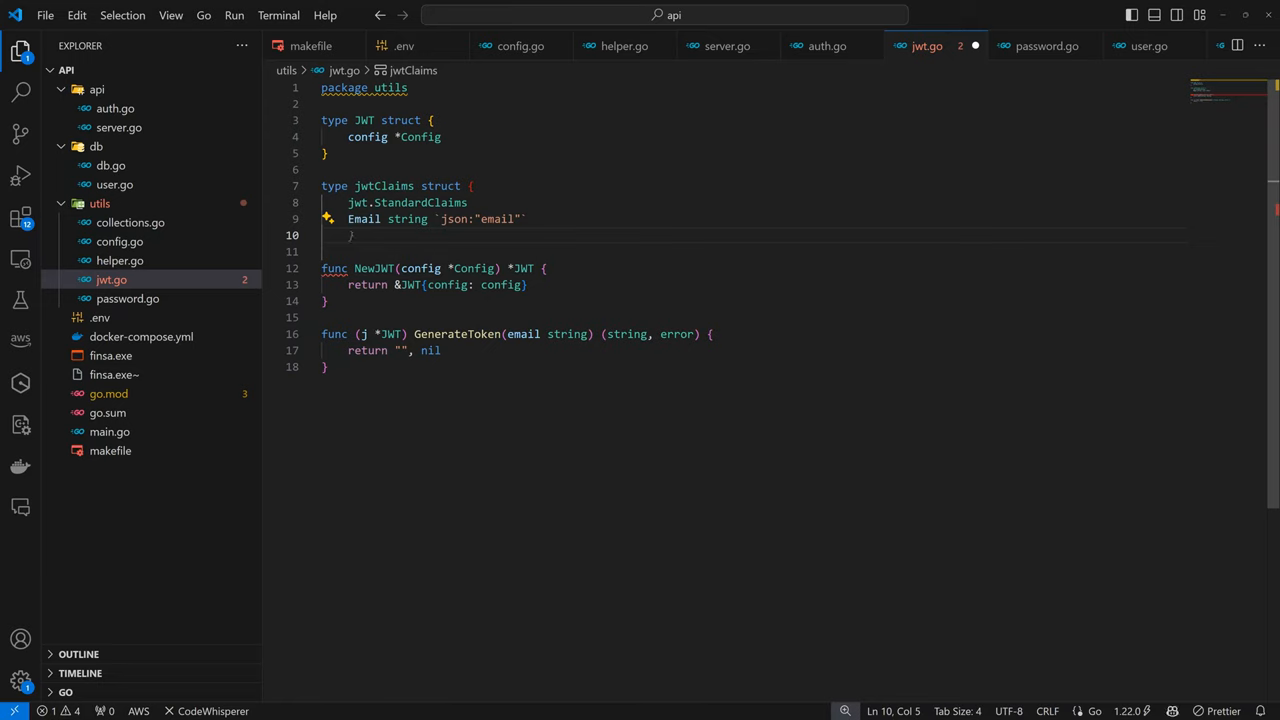
text(})
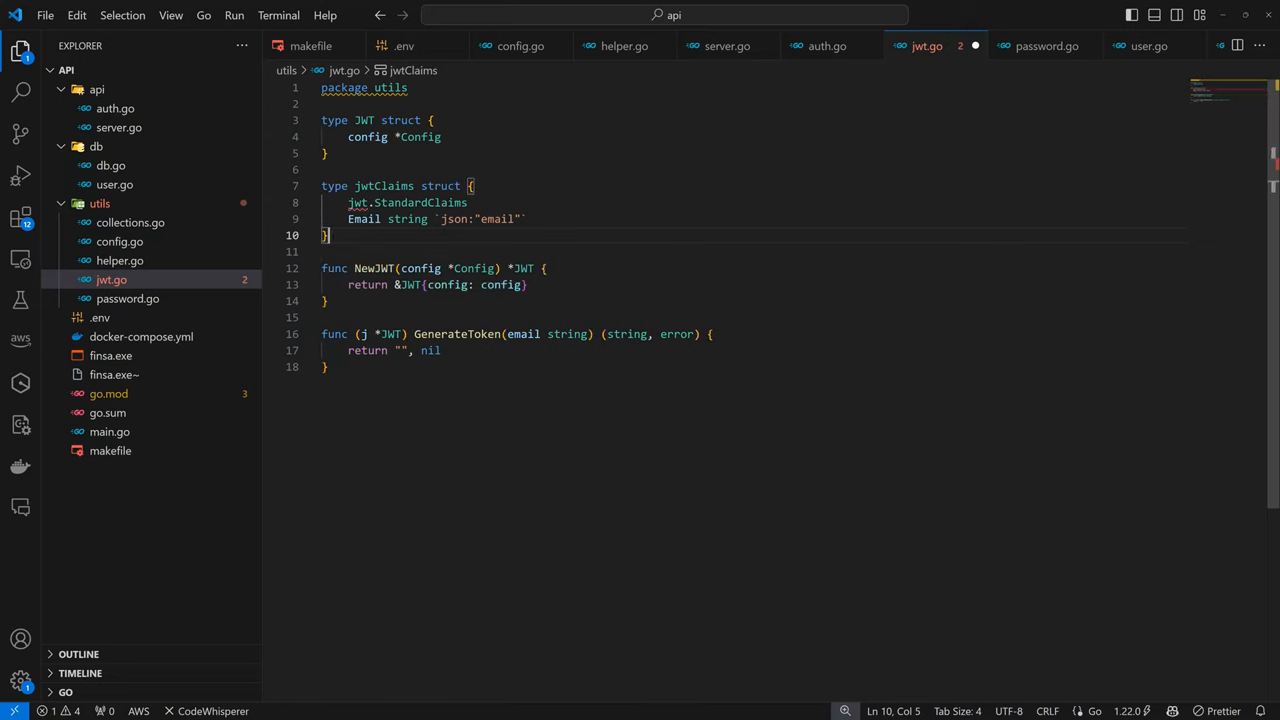
- Quick-fix the golang-jwt/jwt import, save jwt.go, and move into GenerateToken's body
key(ctrl+period)
key(Return)
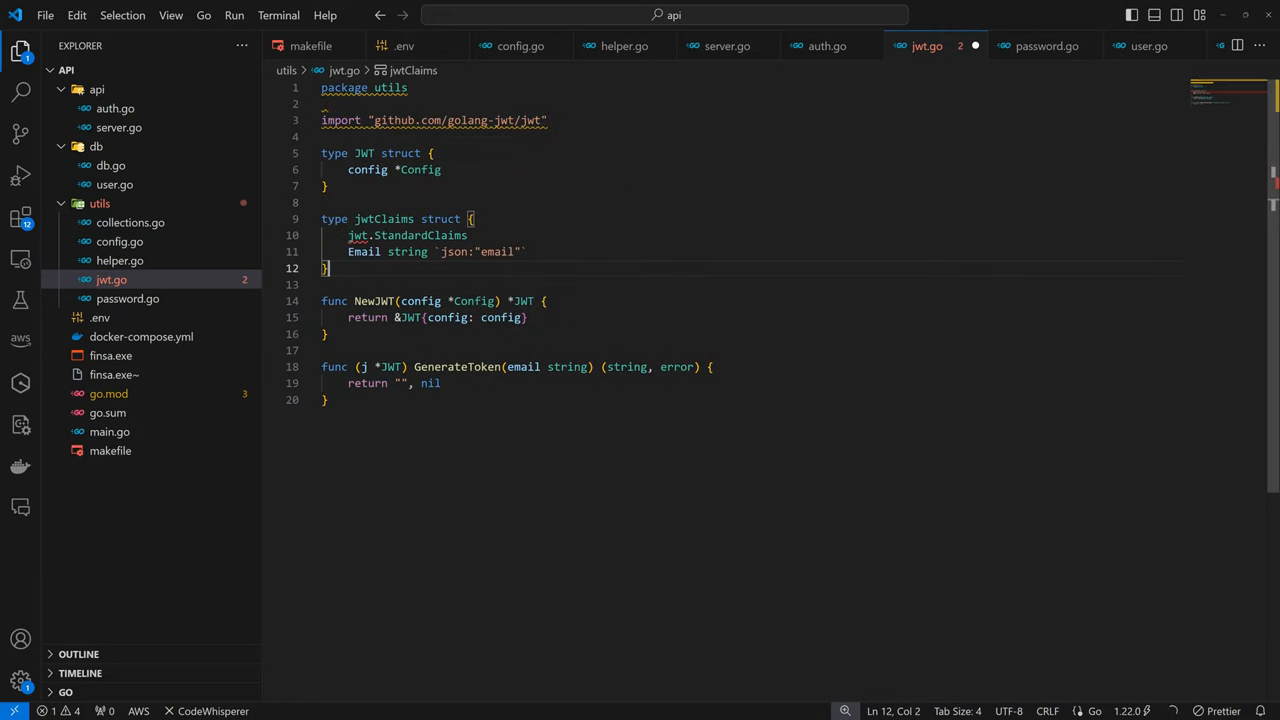
key(ctrl+s)
click(438, 383)
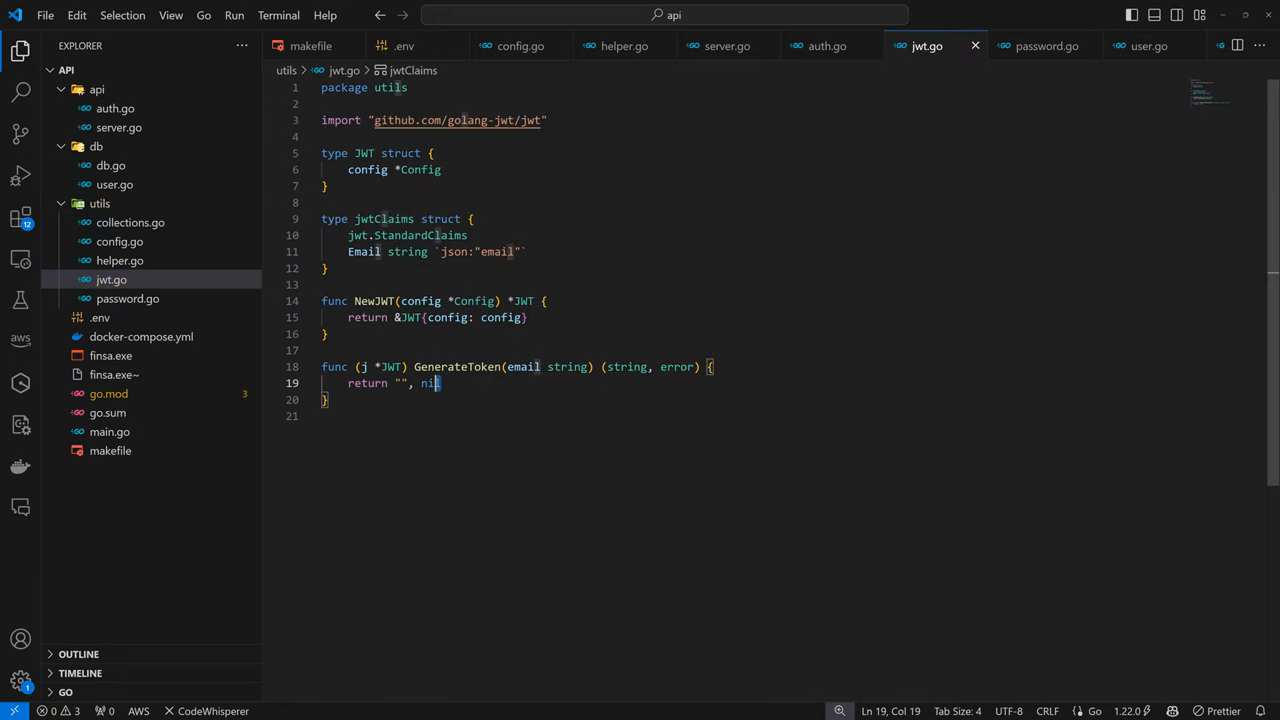
- Replace the placeholder return with a claims literal carrying the email
key(shift+Home)
text(claims)
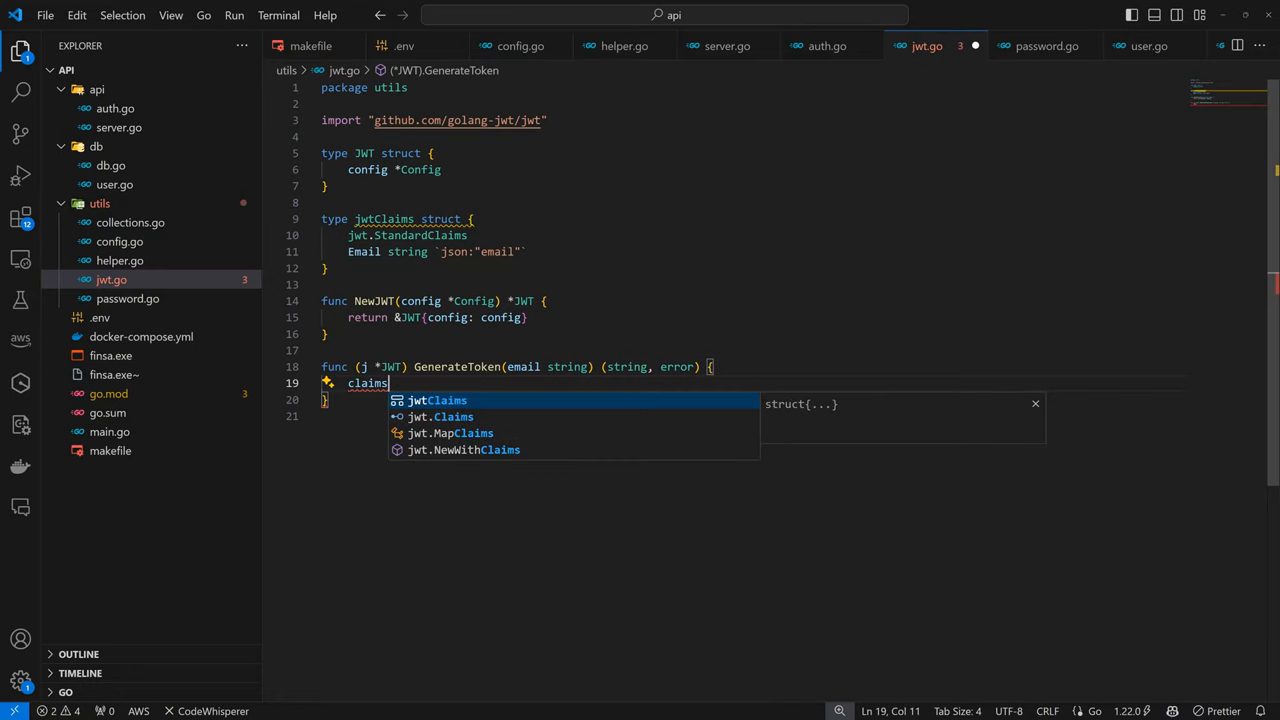
text( := jwtClaims{)
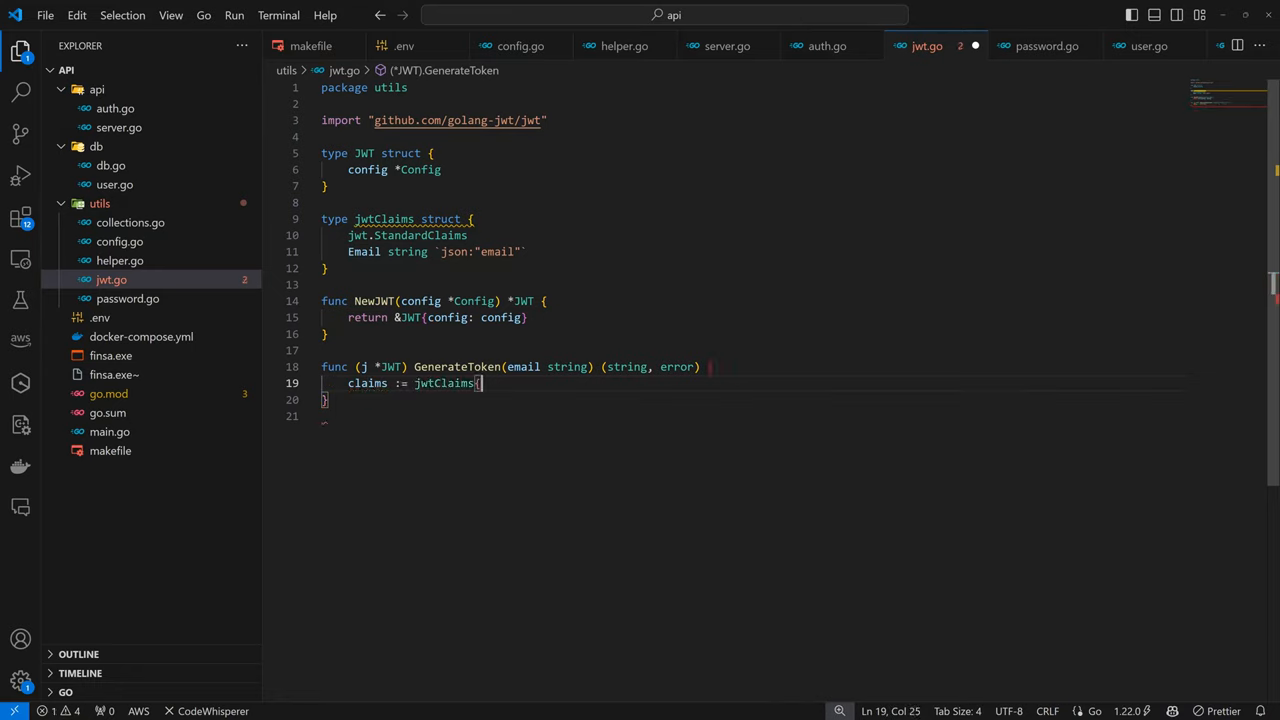
key(Return)
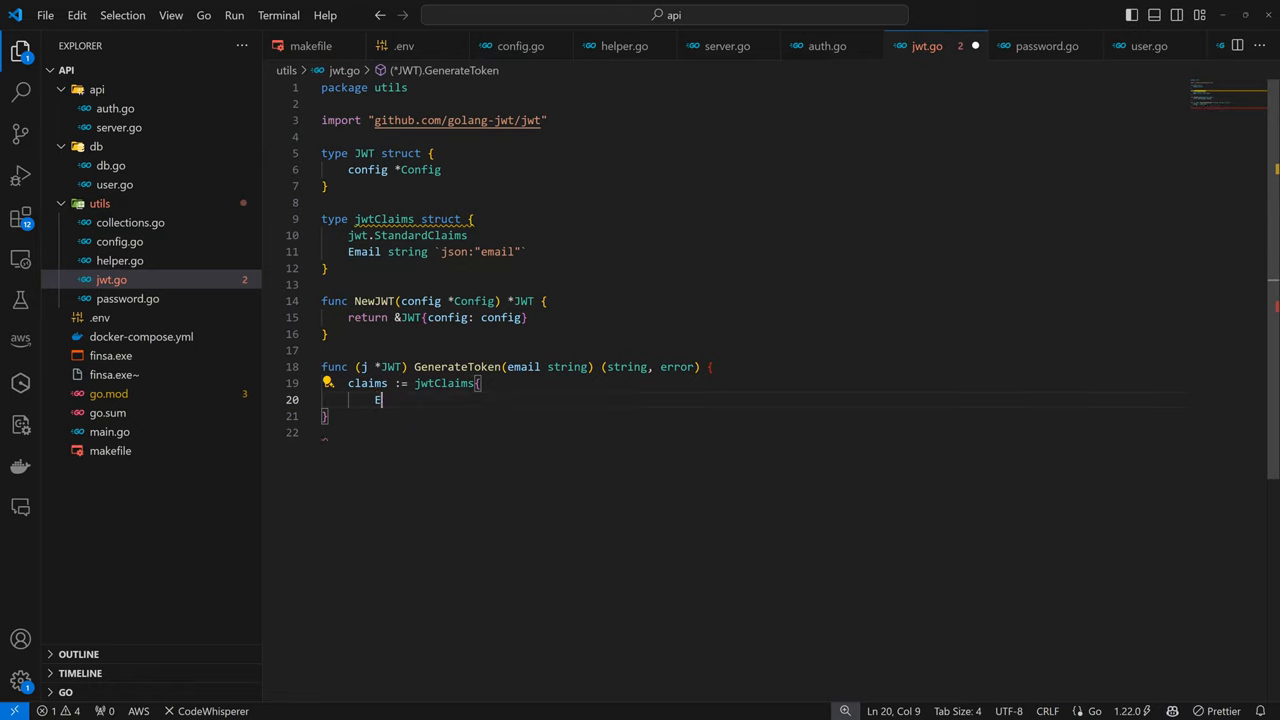
text(Email:)
key(Tab)
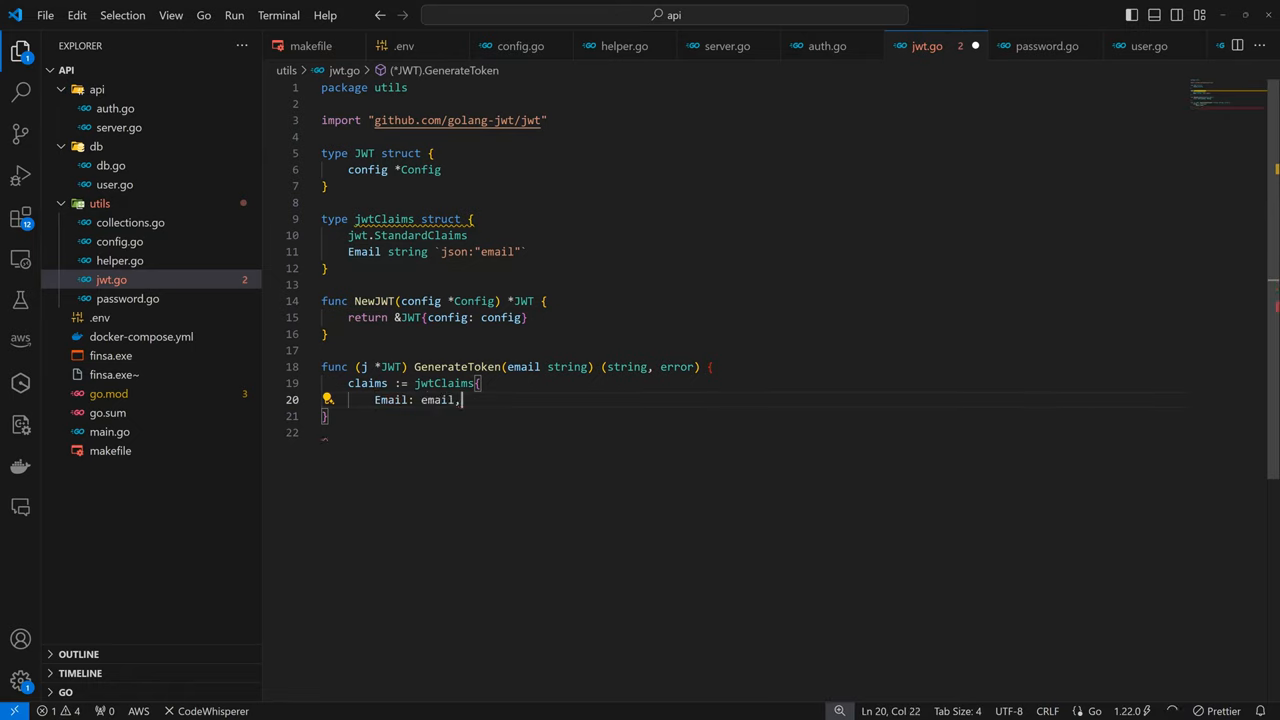
key(Return)
text(})
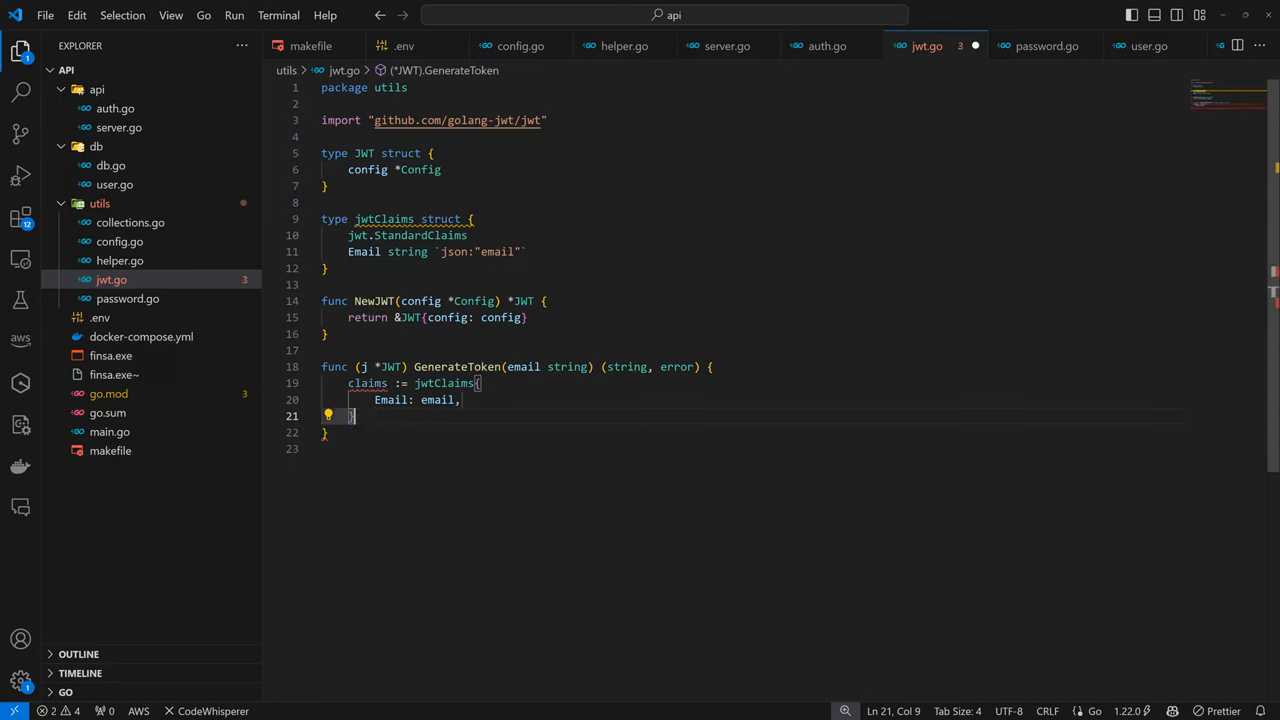
key(Return)
key(Return)
text(toke)
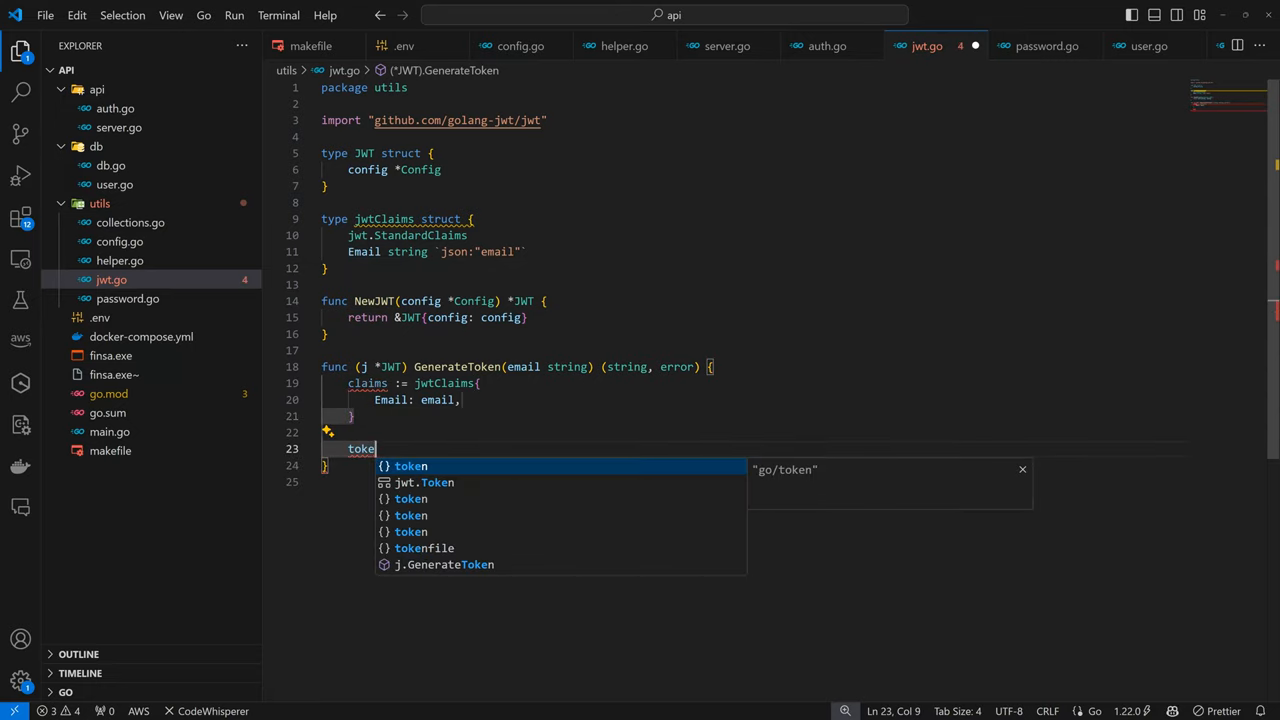
text(n :=)
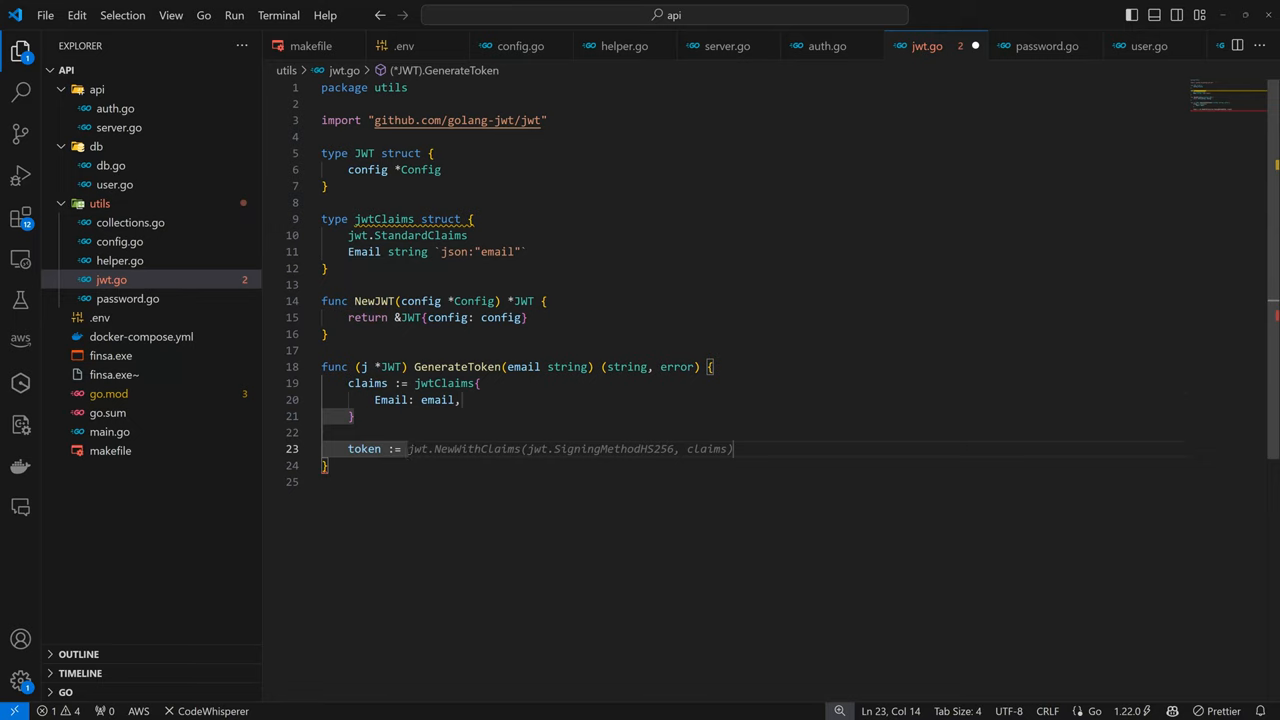
- Create an HS256 token with the claims and sign it with the config SIGNING_KEY
key(Tab)
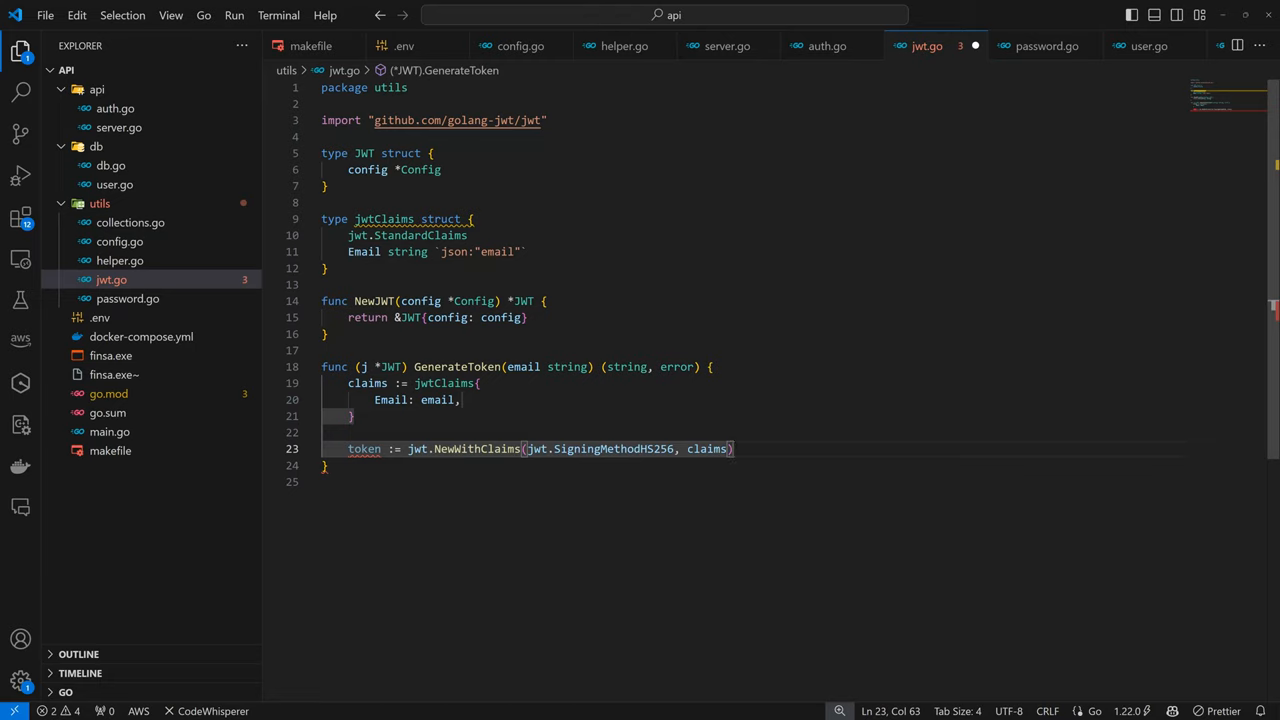
key(Return)
key(Return)
text(to)
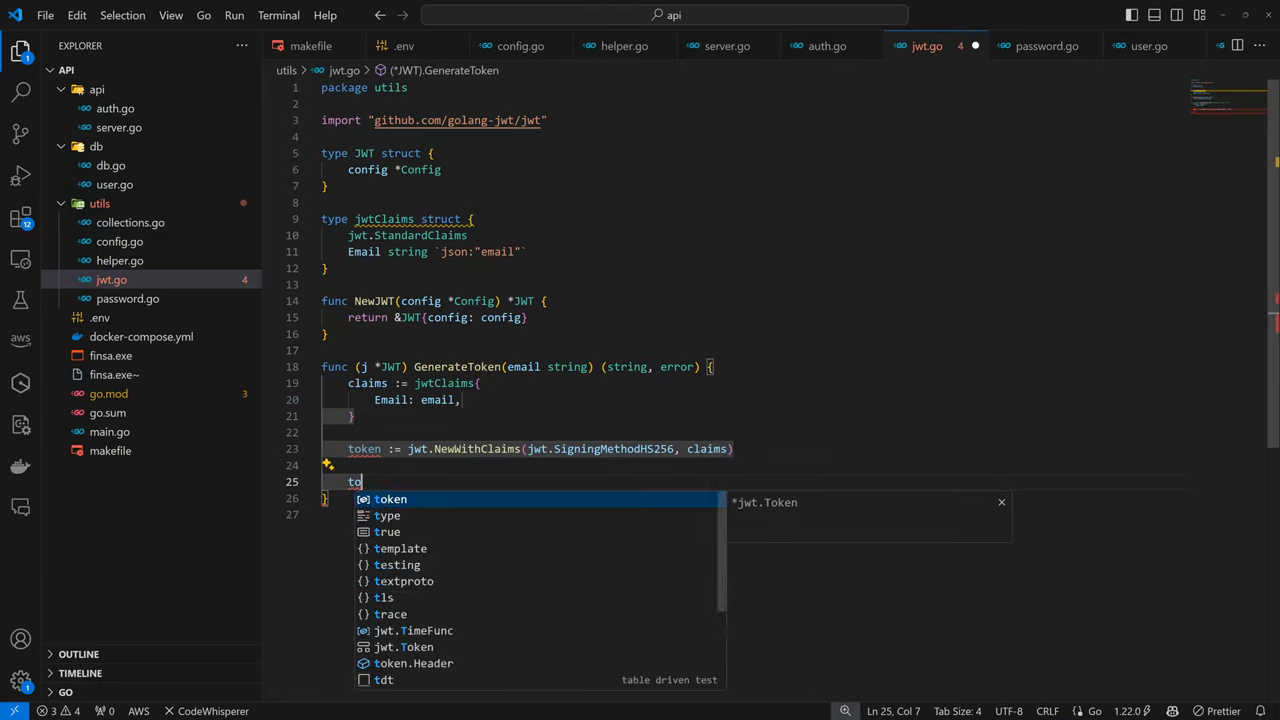
text(kenSt)
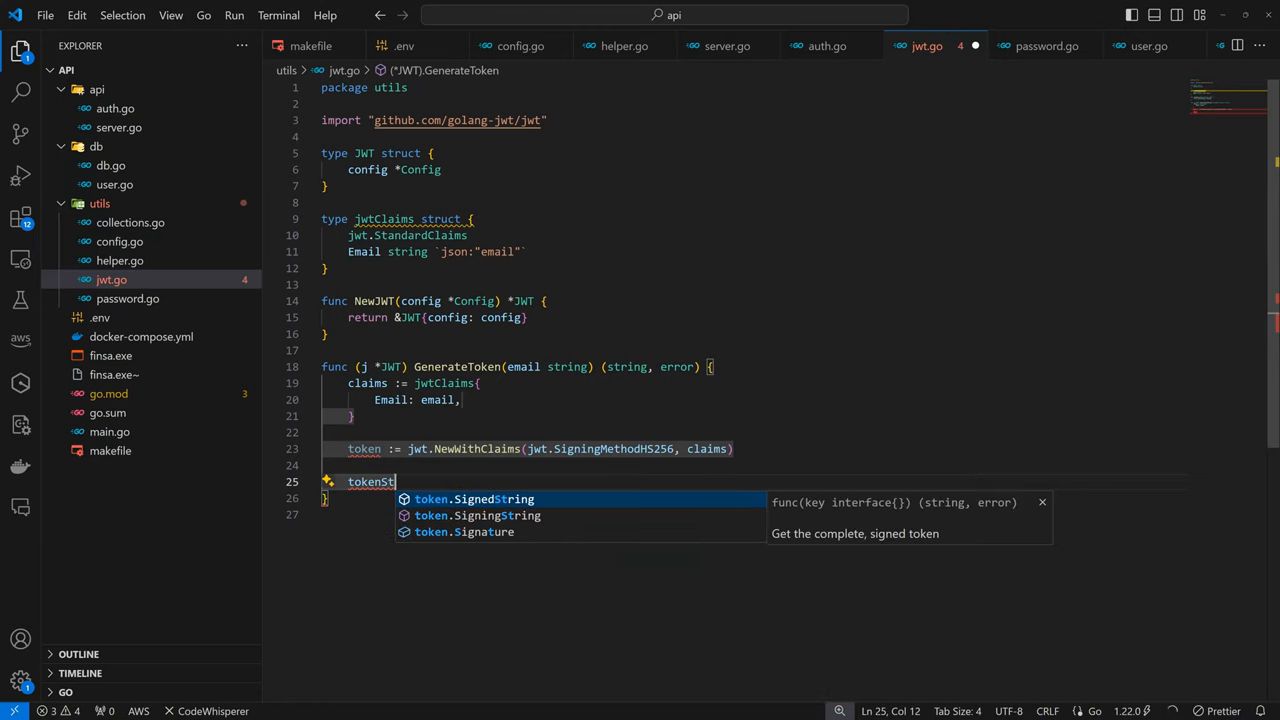
text(ring, er)
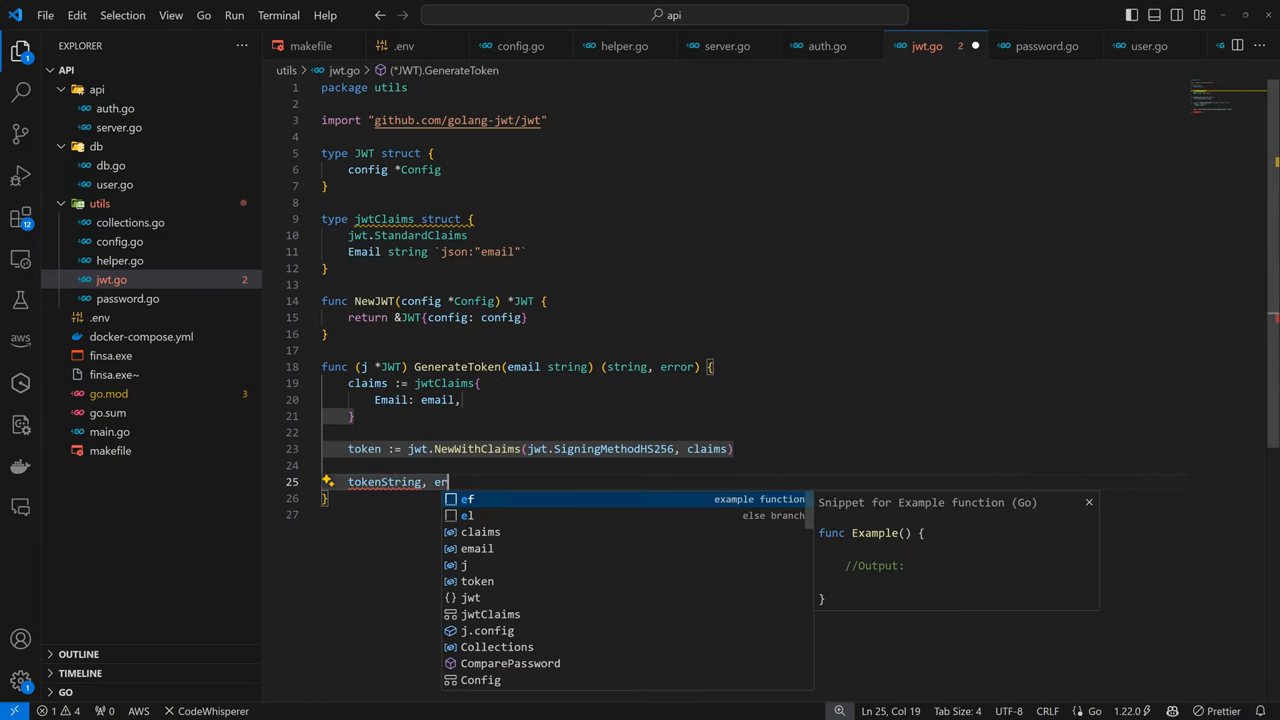
text(r :=)
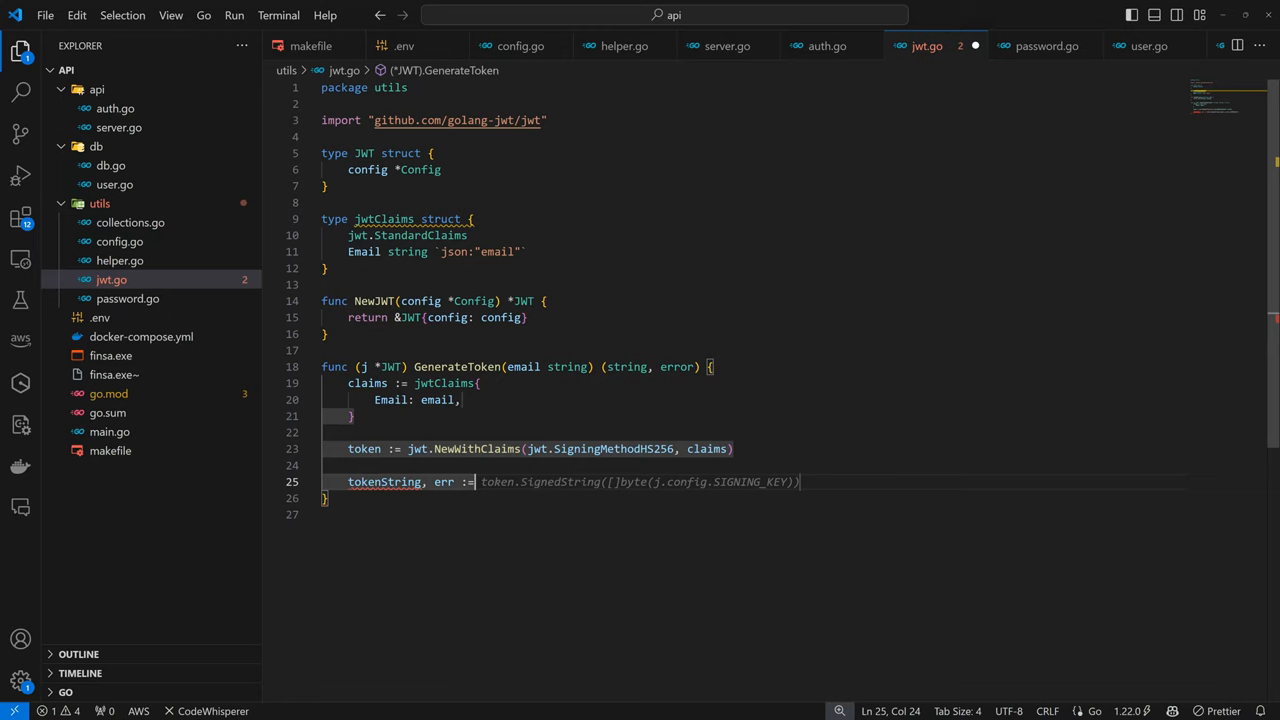
key(Tab)
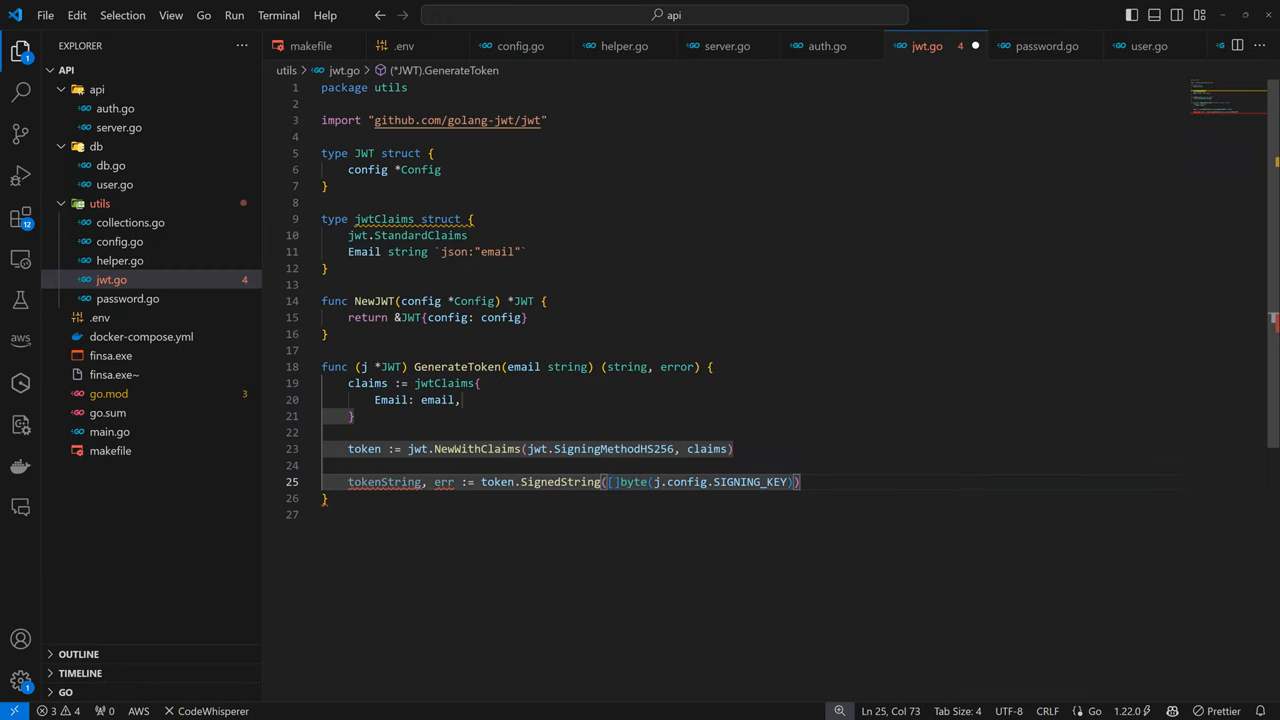
- Add the error check, return tokenString, and save jwt.go
key(Return)
key(Return)
text(if err != nil {)
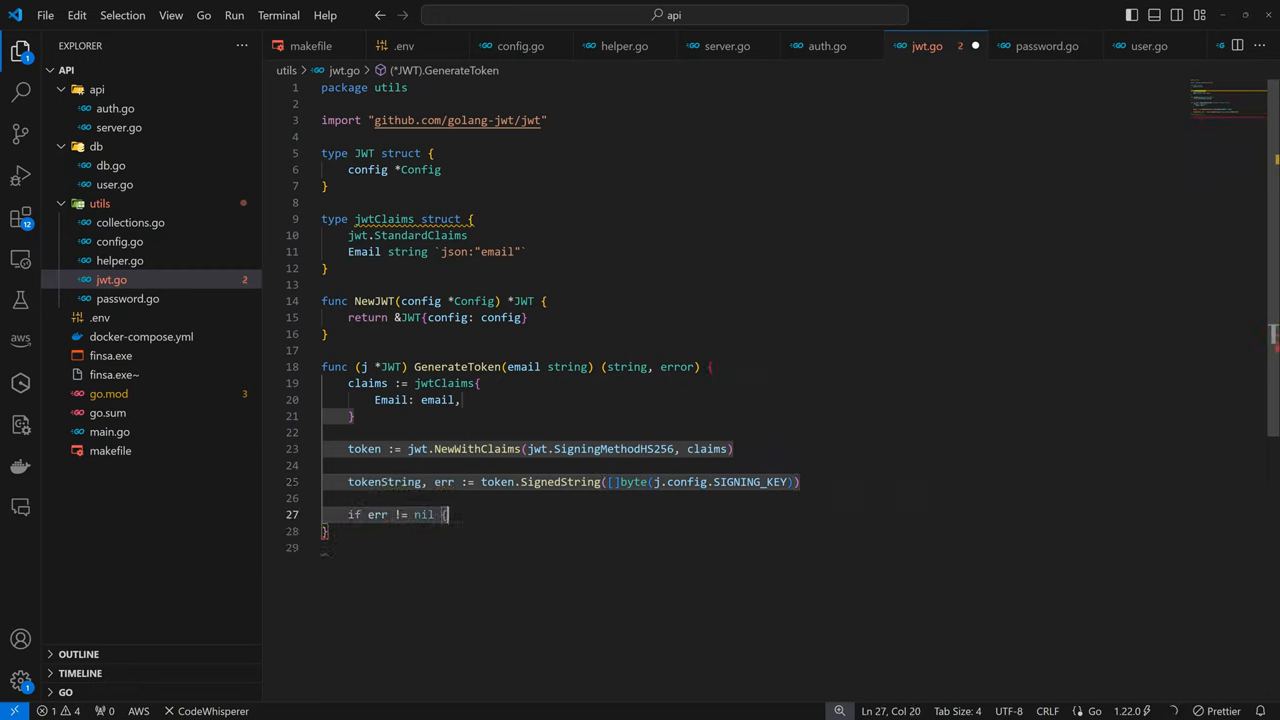
key(Return)
text(return "", err)
key(Down)
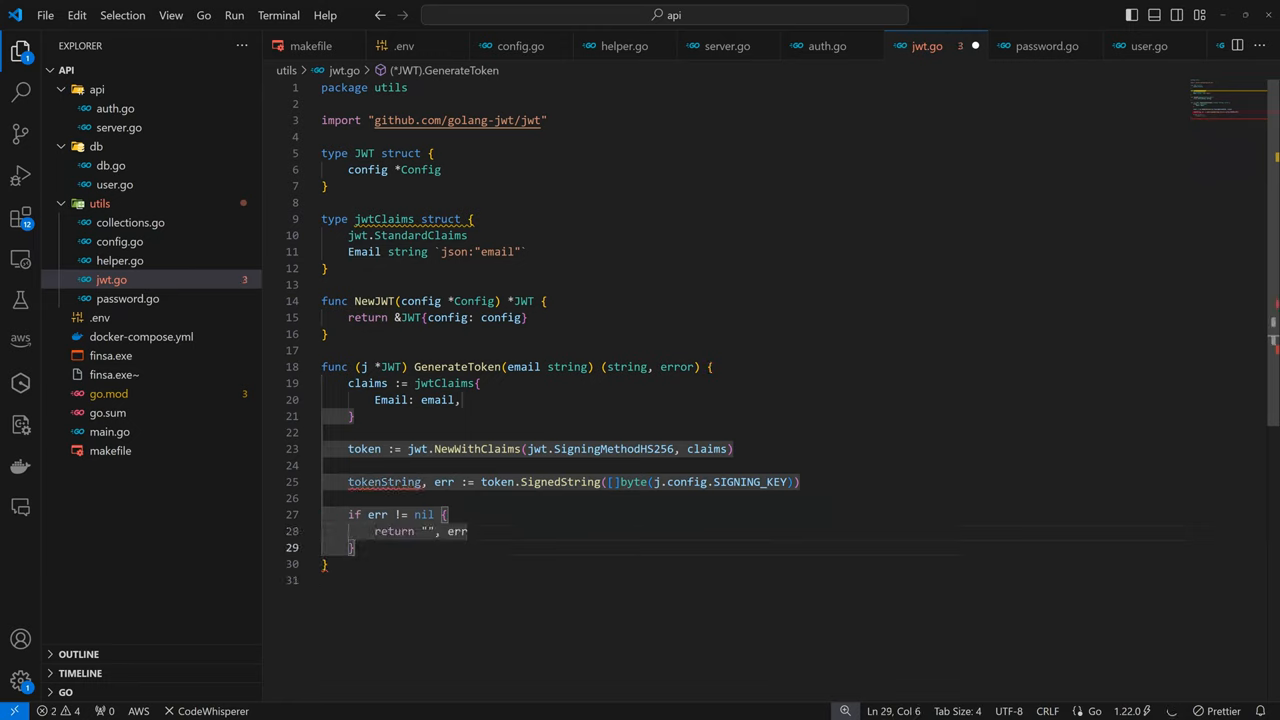
key(Return)
key(Return)
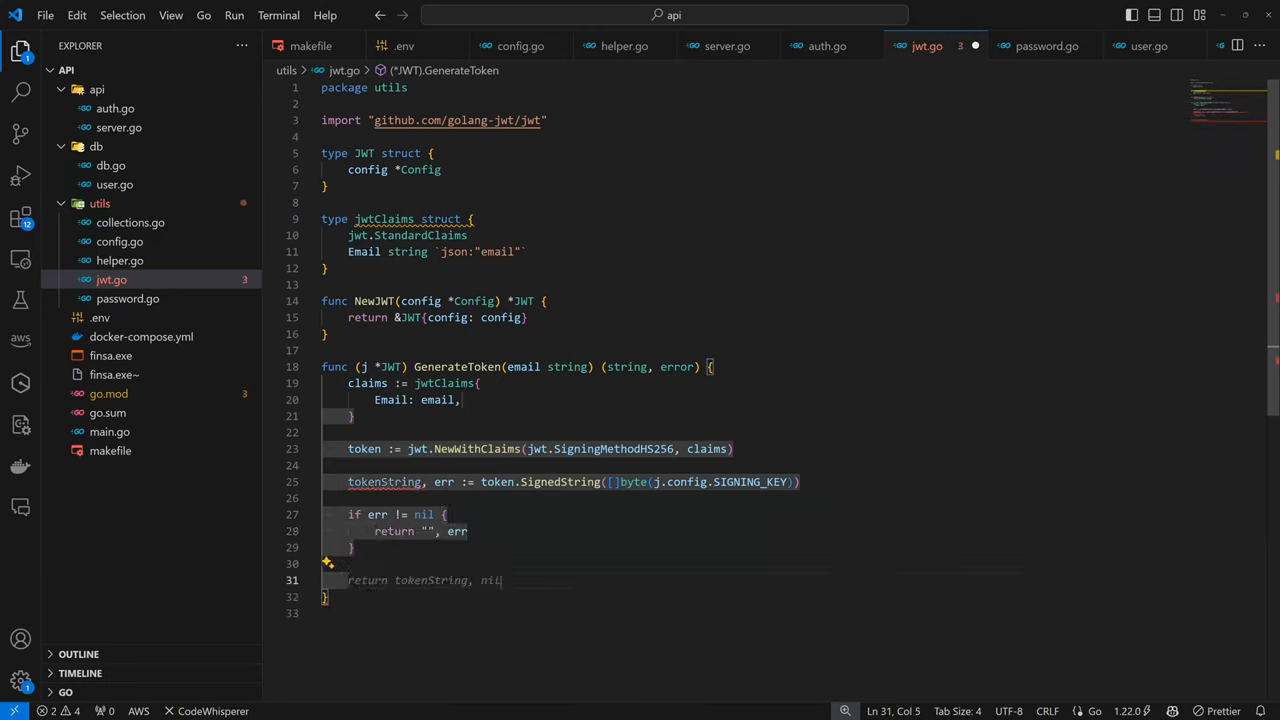
key(Tab)
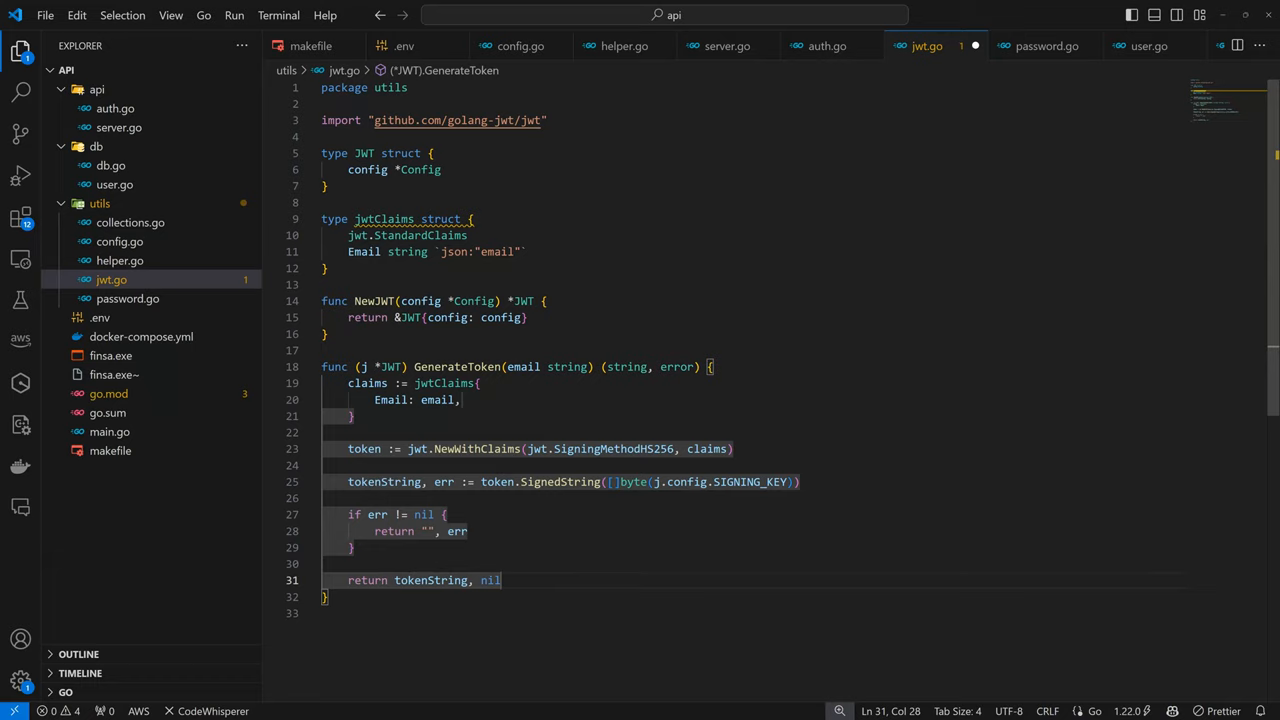
key(ctrl+s)
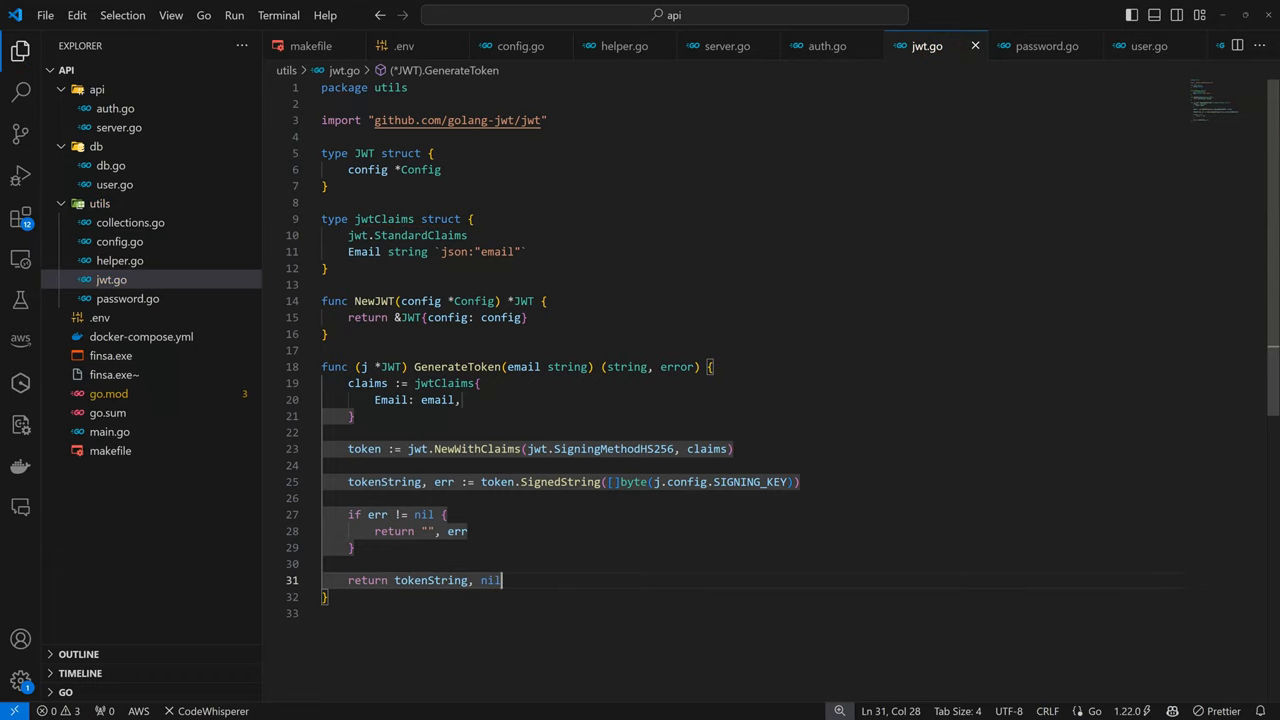
scroll(640, 400, down, 2)
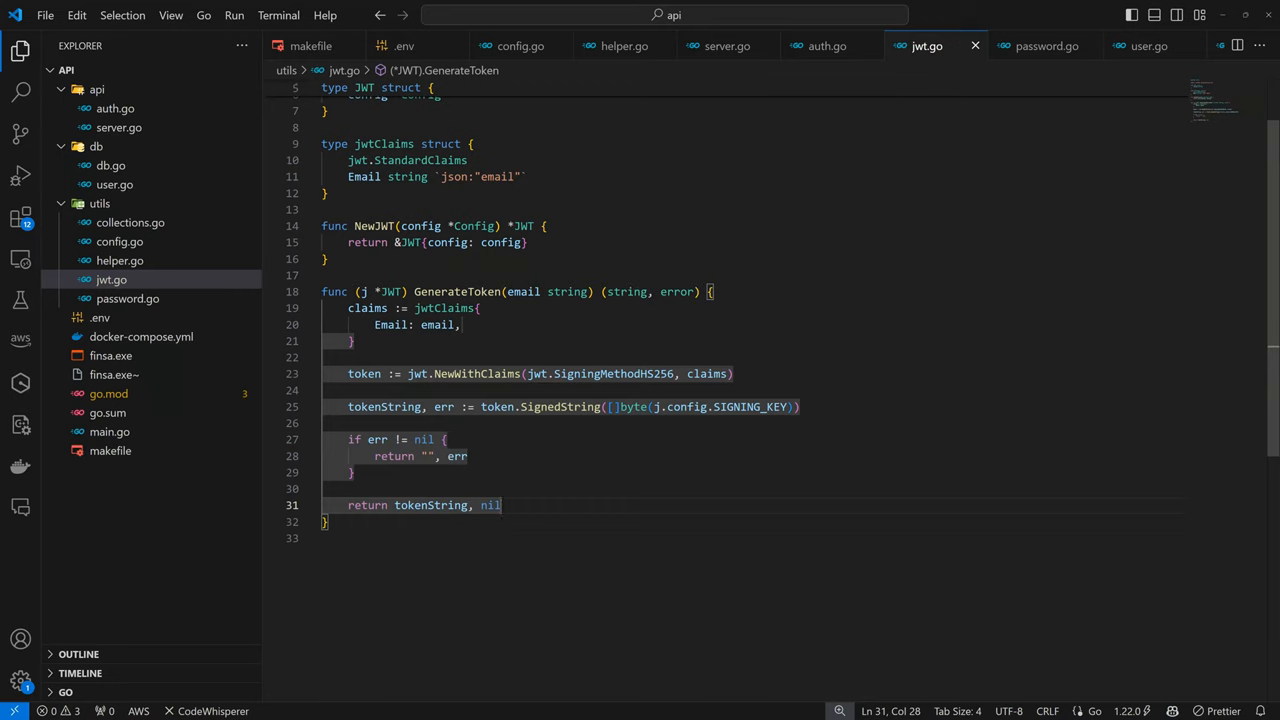
- Accept Copilot's ValidateToken method that parses the token and returns the claims email
key(Down)
key(Return)
key(Return)
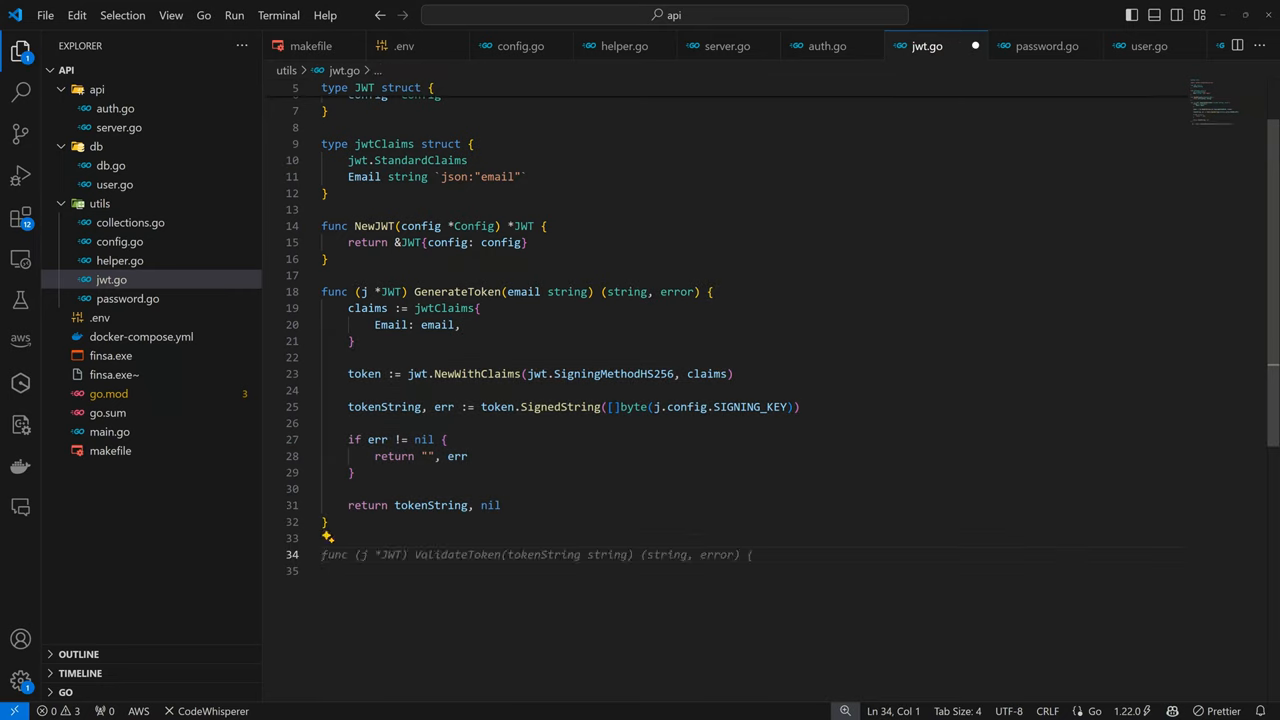
key(Tab)
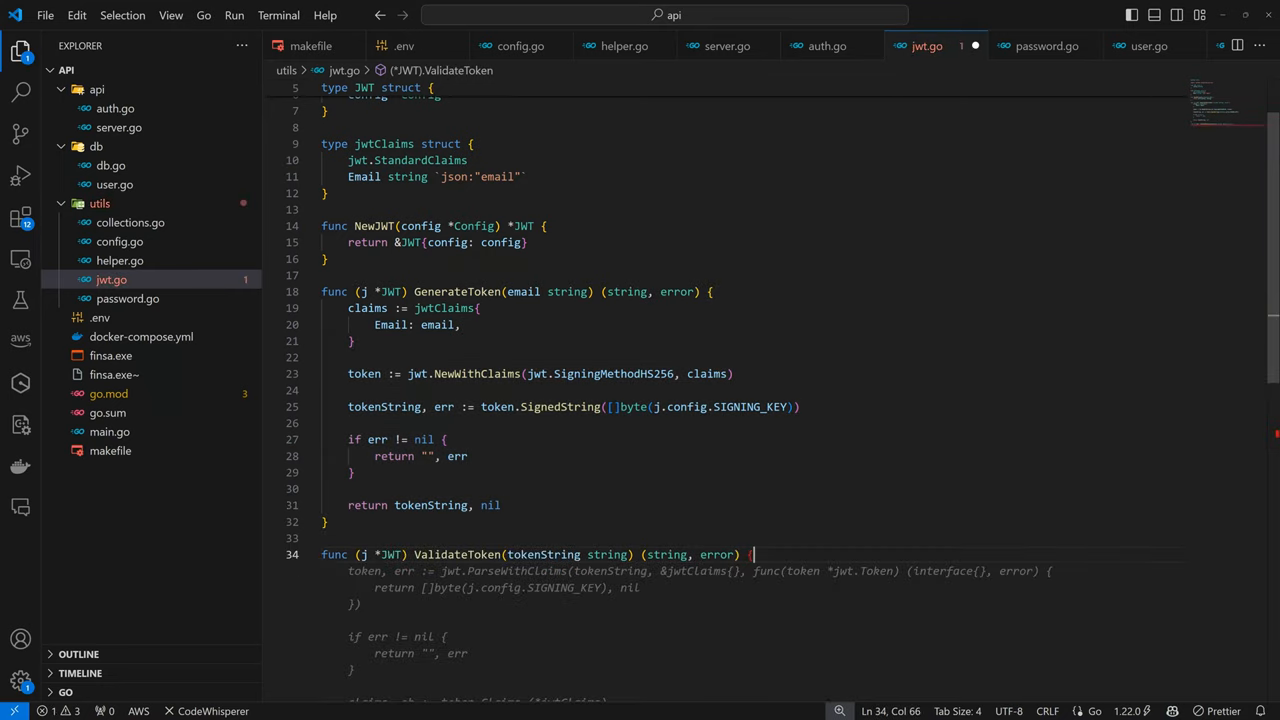
key(Tab)
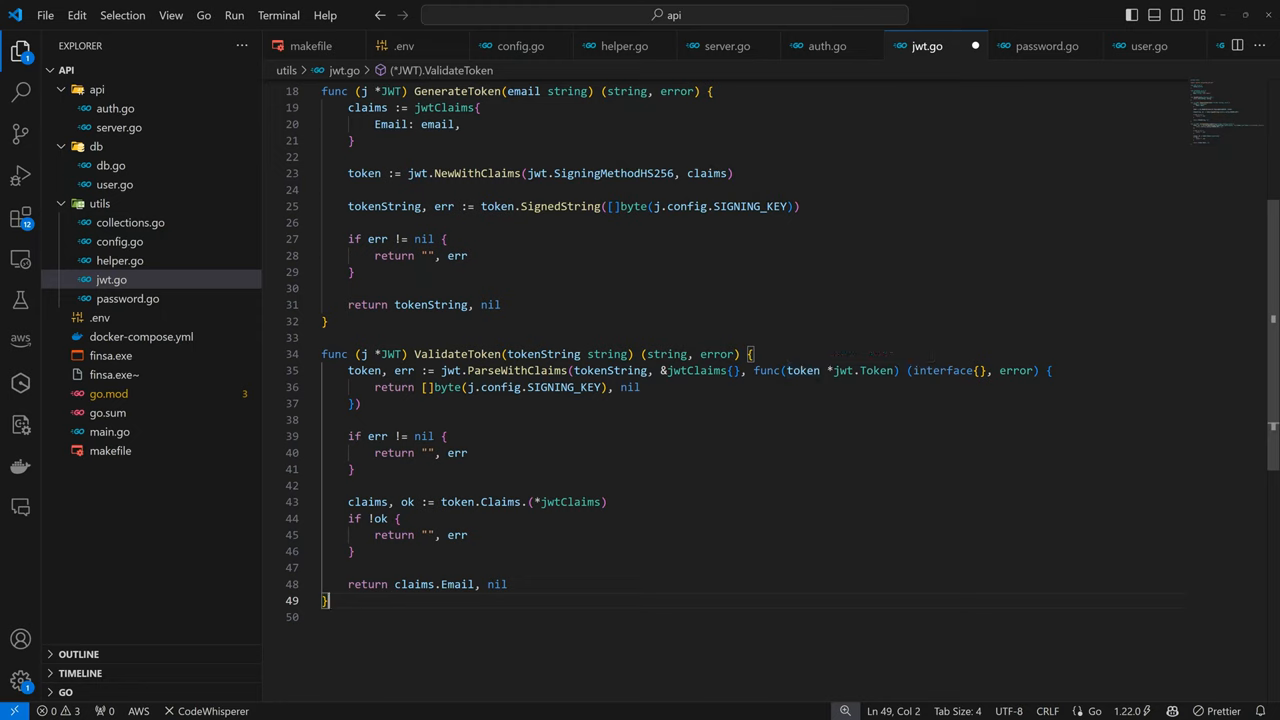
- Replace the callback's return with a check rejecting non-HMAC signing methods
drag(641, 387, 375, 387)
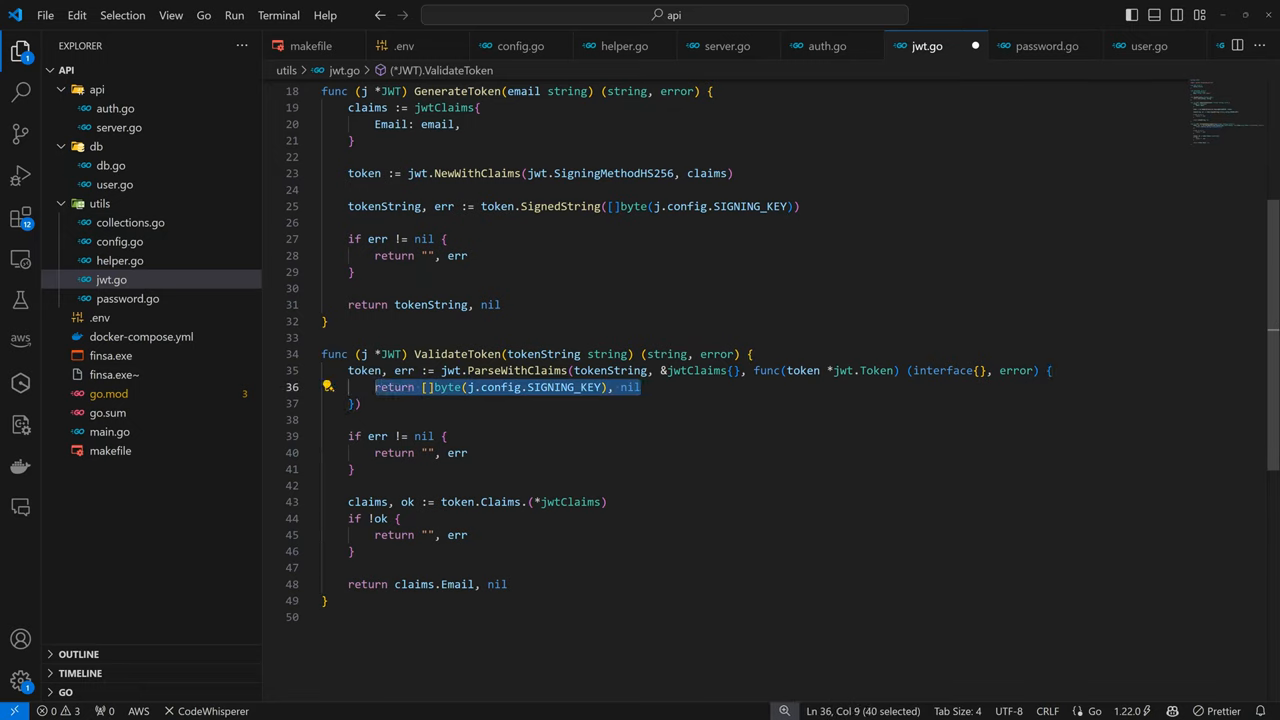
key(BackSpace)
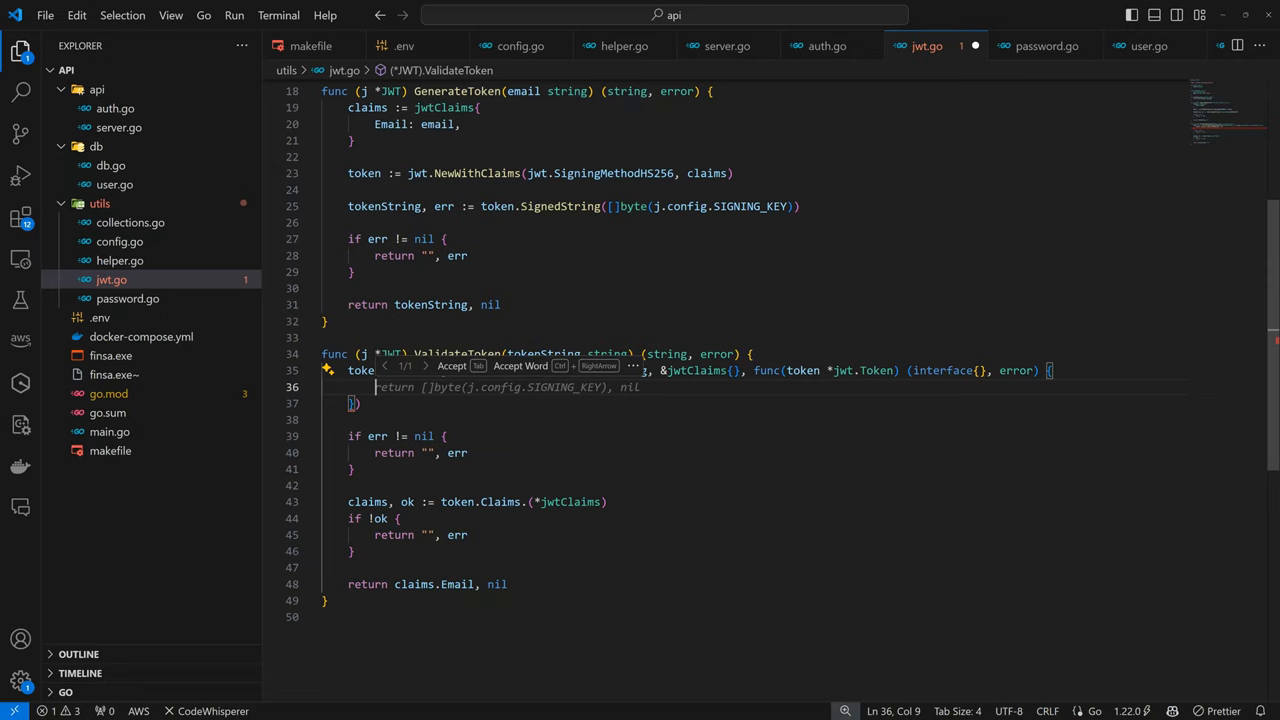
text(if)
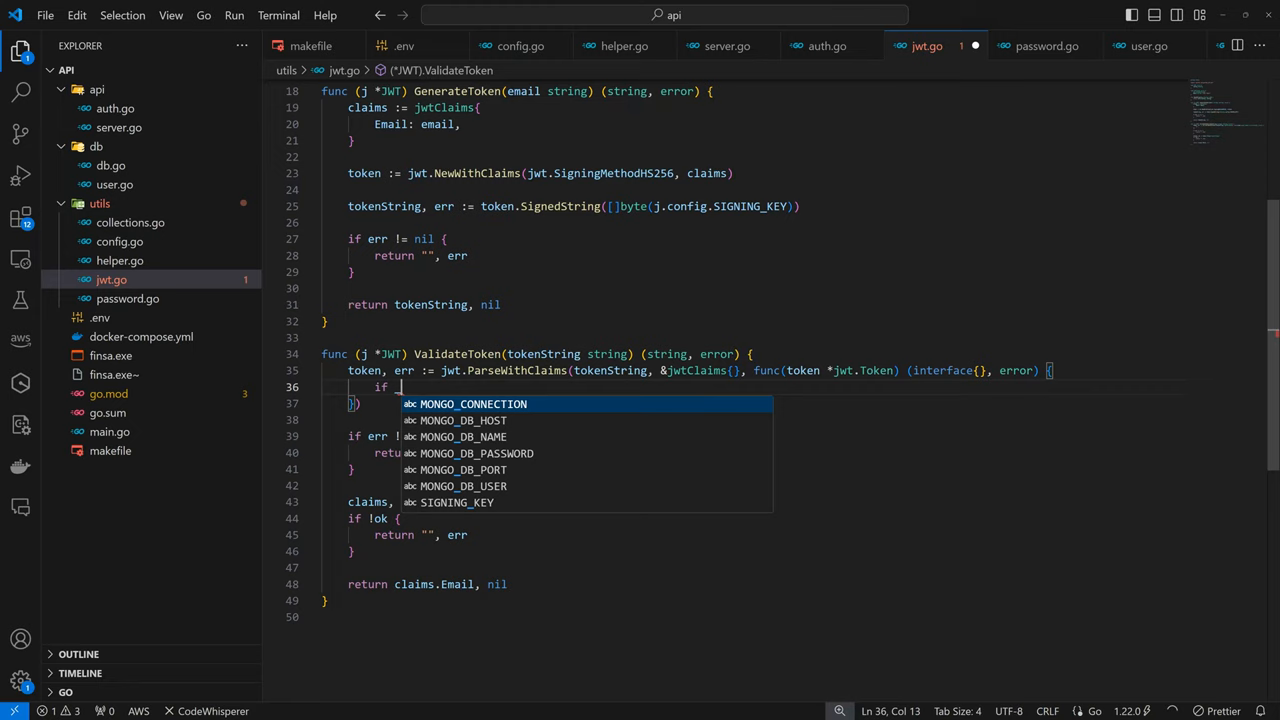
text(, ok )
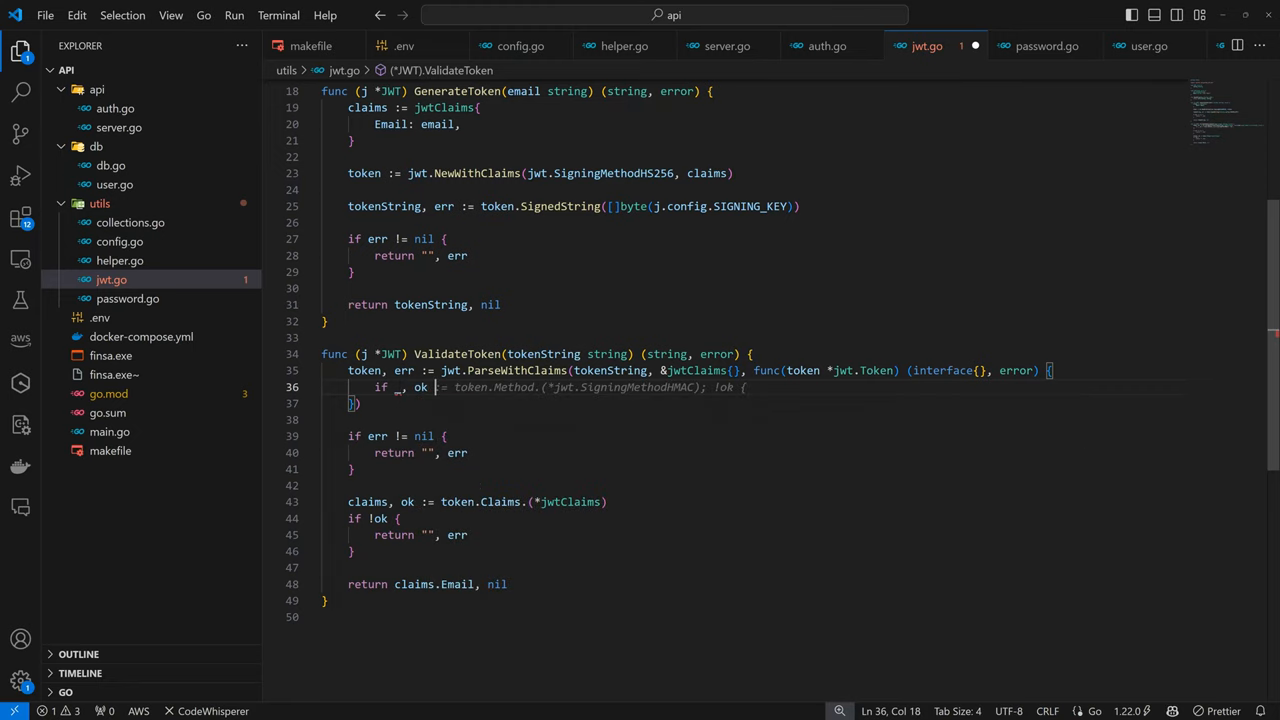
text(:=)
key(Tab)
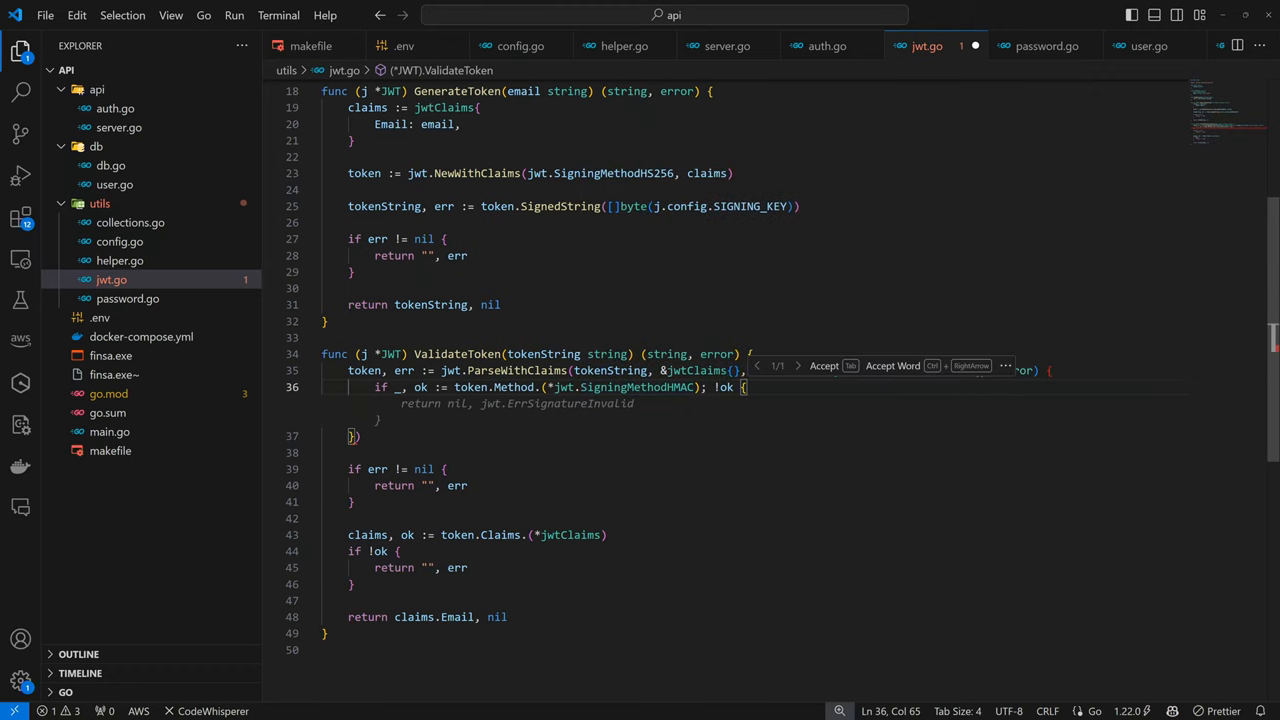
key(Tab)
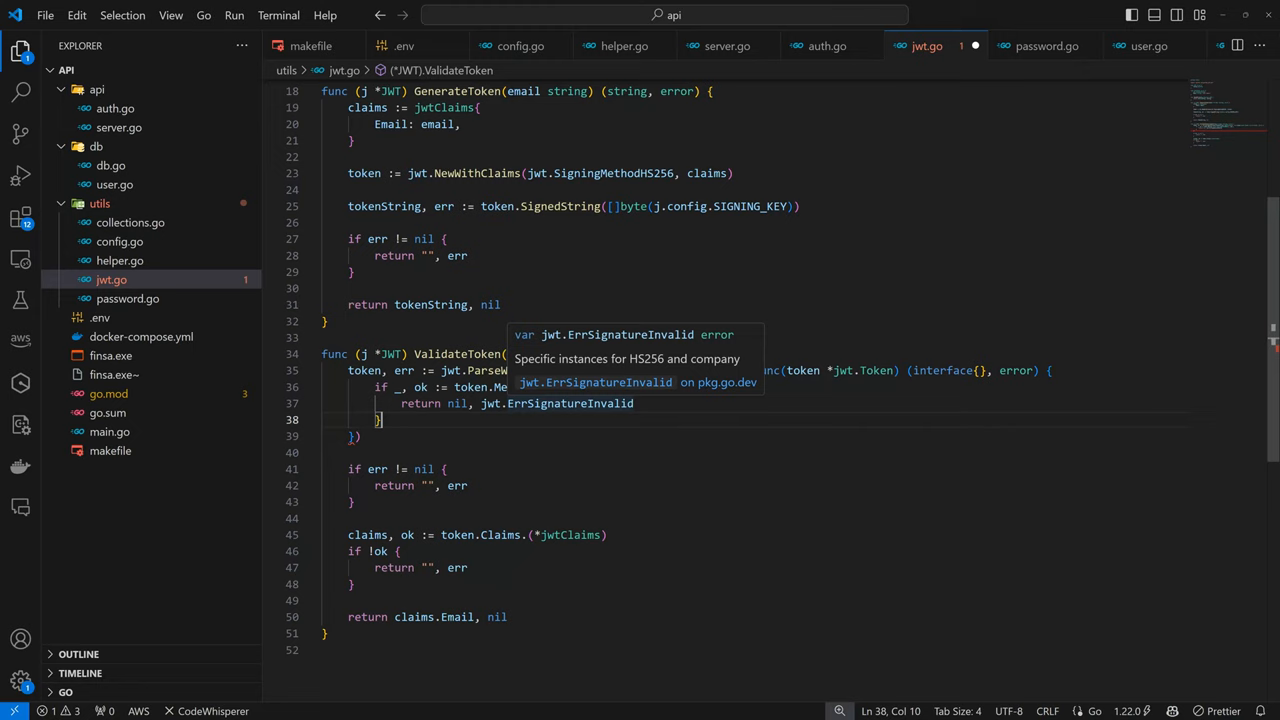
- Change the rejection error from jwt.ErrSignatureInvalid to fmt.Errorf("Invalid token")
double_click(570, 403)
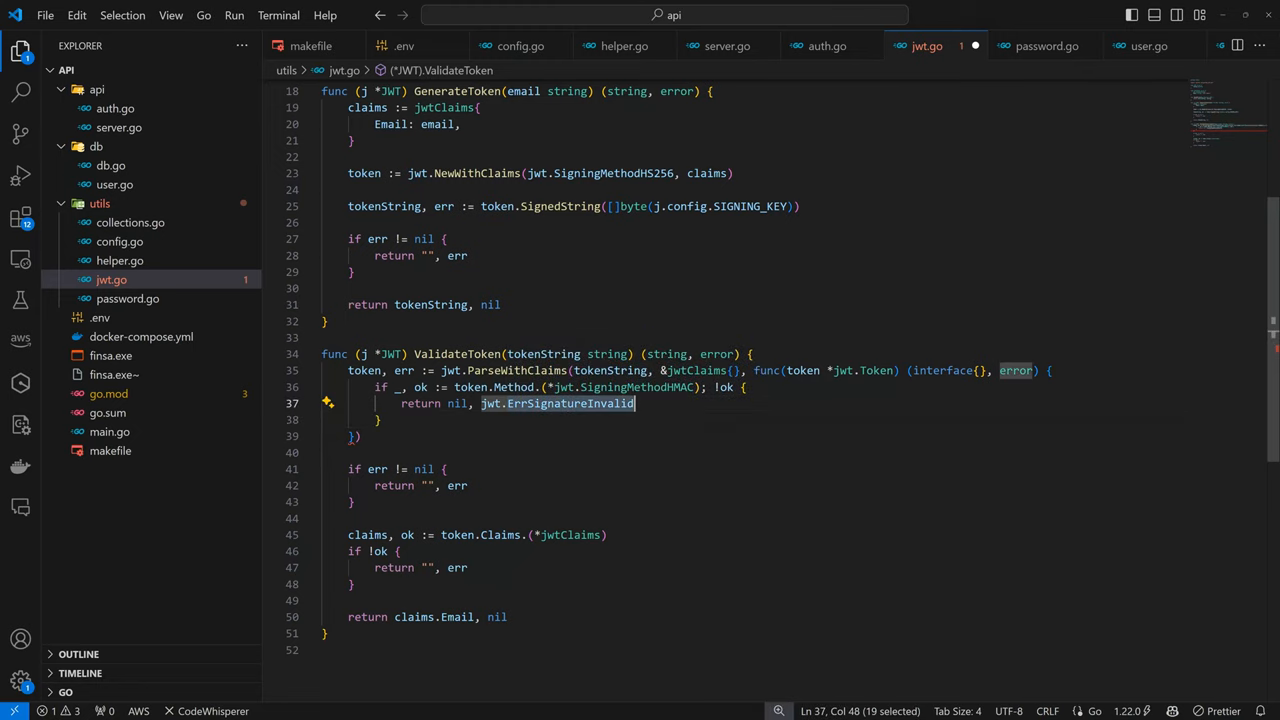
key(BackSpace)
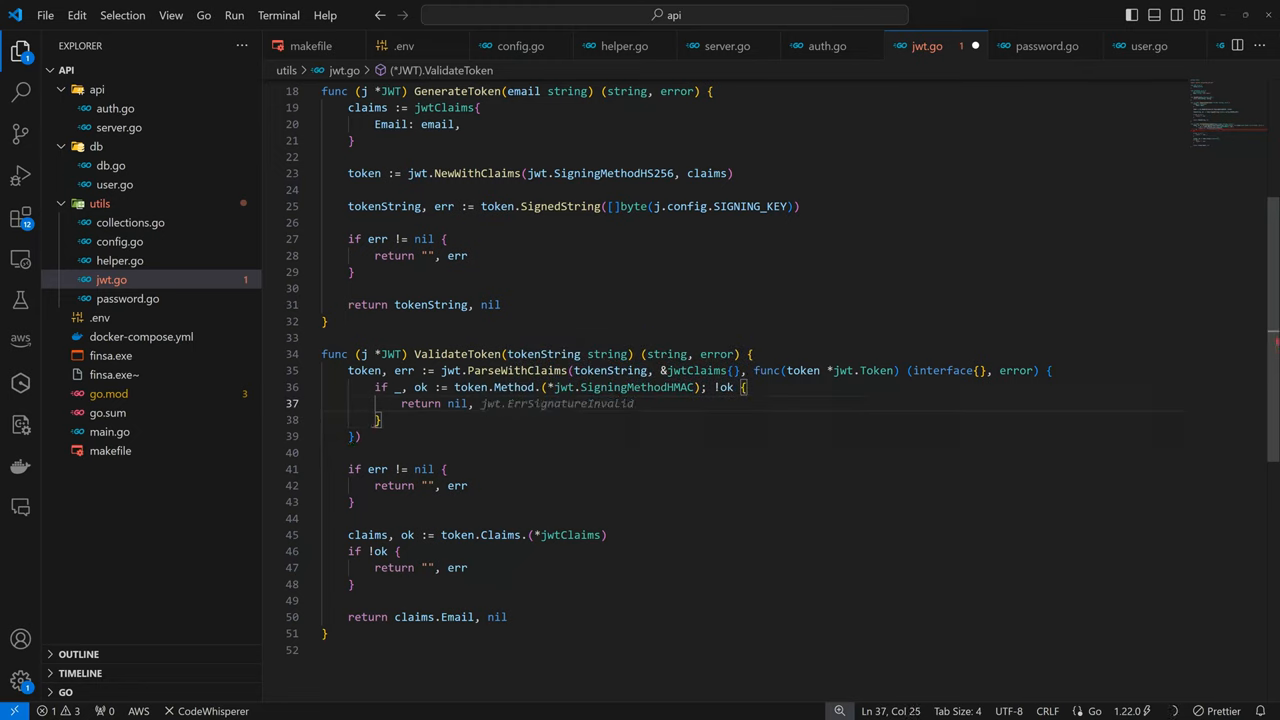
text(fmt)
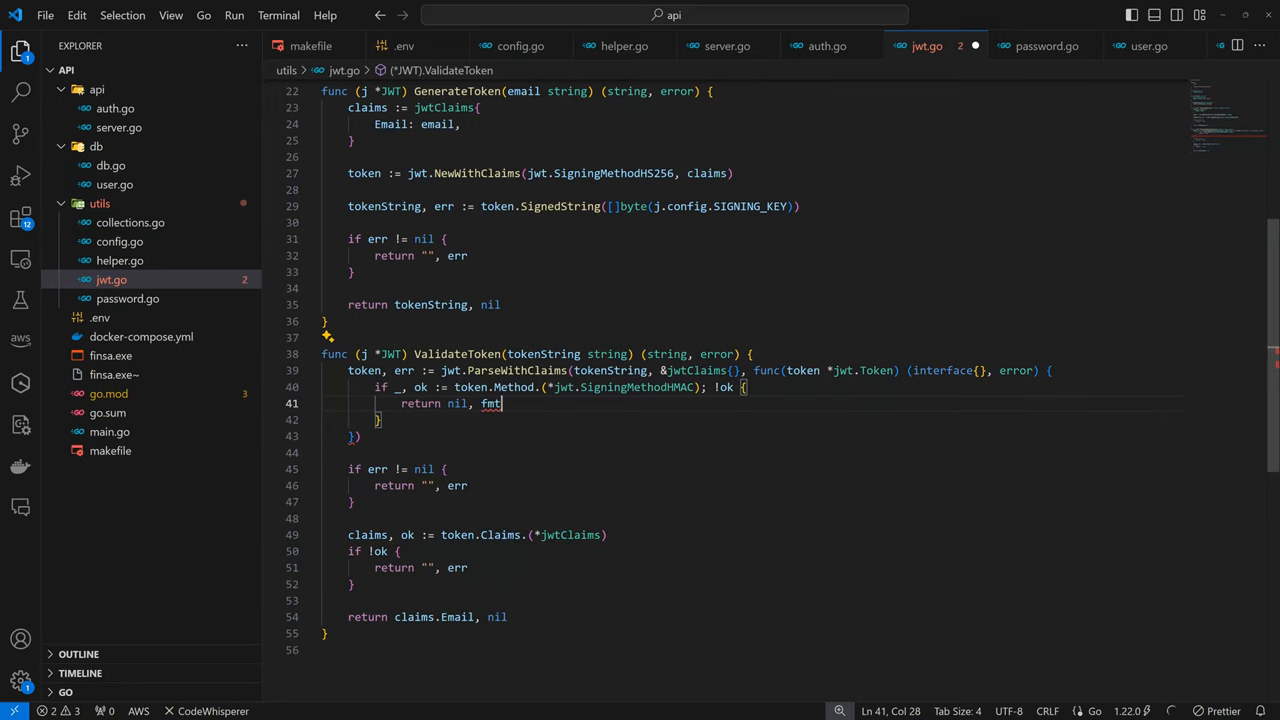
text(.Errorf("unexpected signing method"))
key(Left)
key(Left)
key(ctrl+shift+Left)
key(ctrl+shift+Left)
key(ctrl+shift+Left)
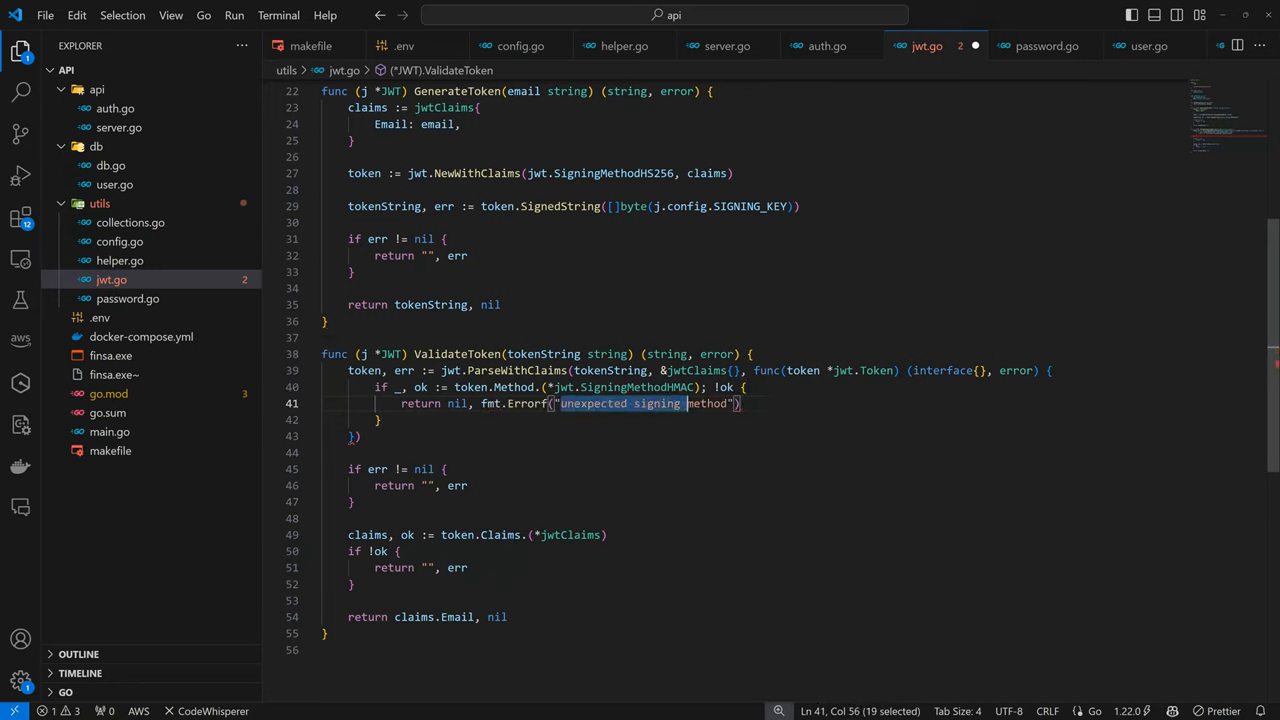
text(Invalid token)
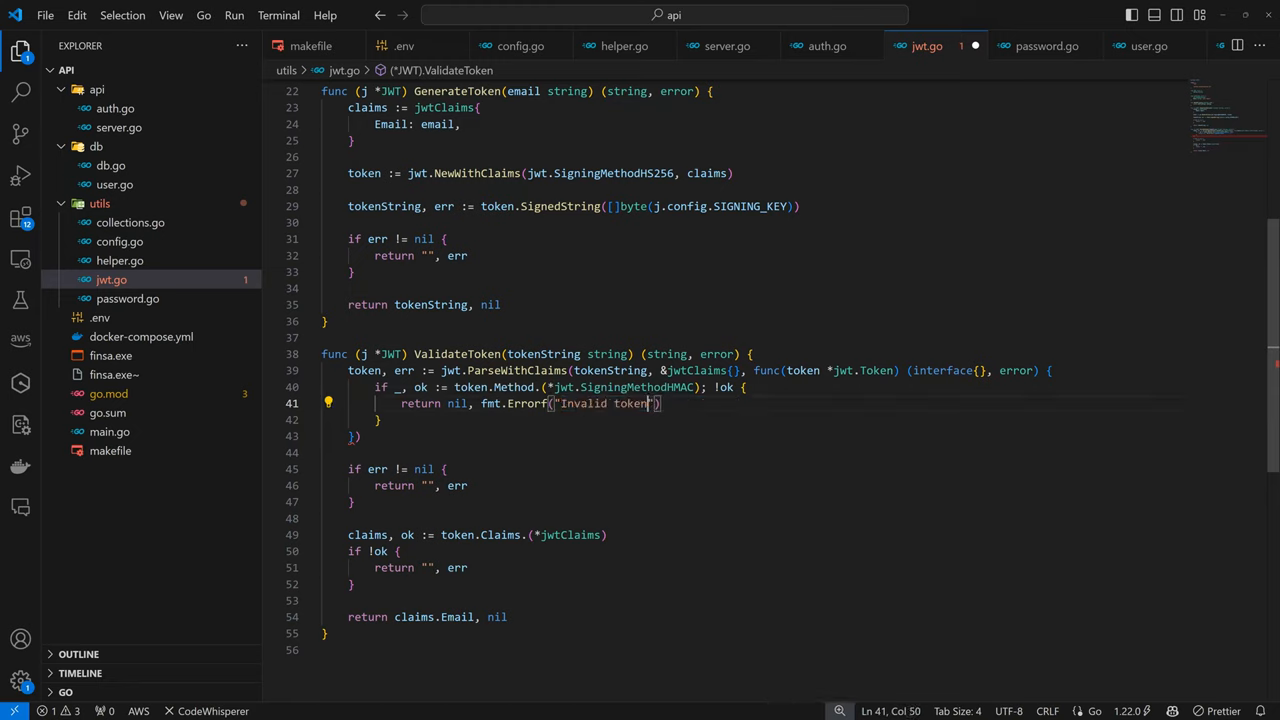
- Re-add the return of the SIGNING_KEY bytes after the method check
key(Down)
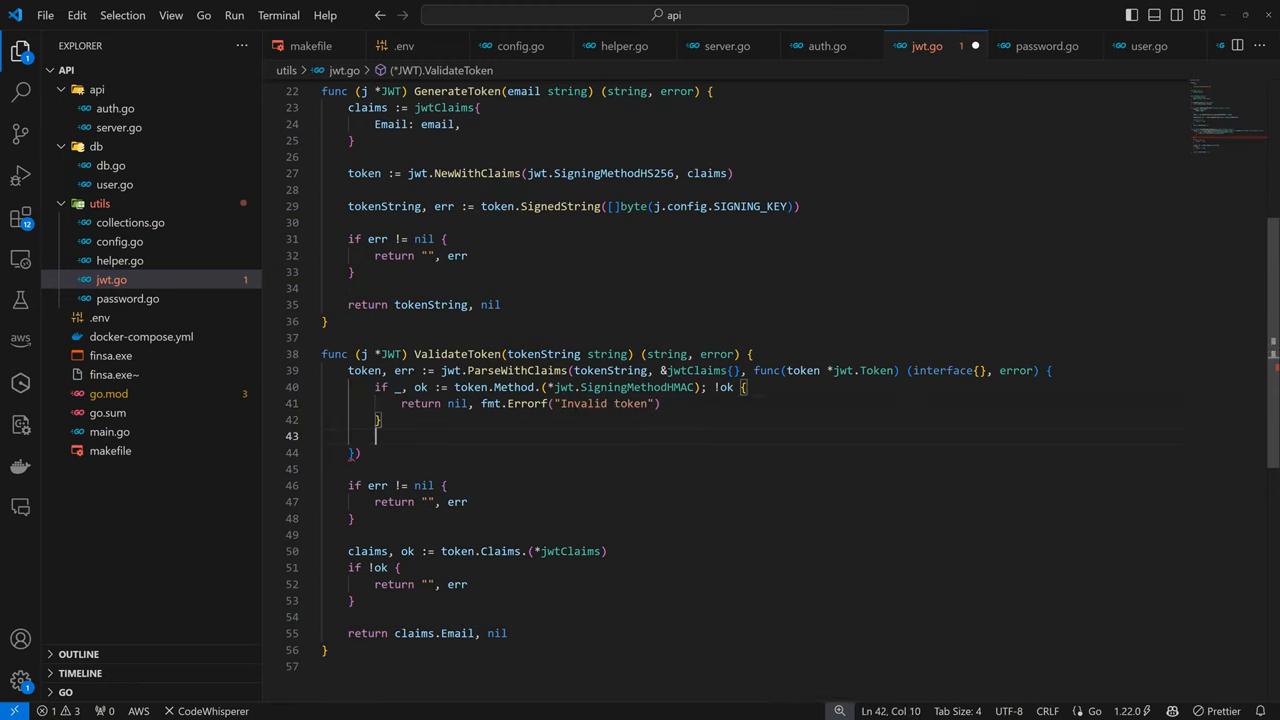
key(Return)
key(Return)
text(return)
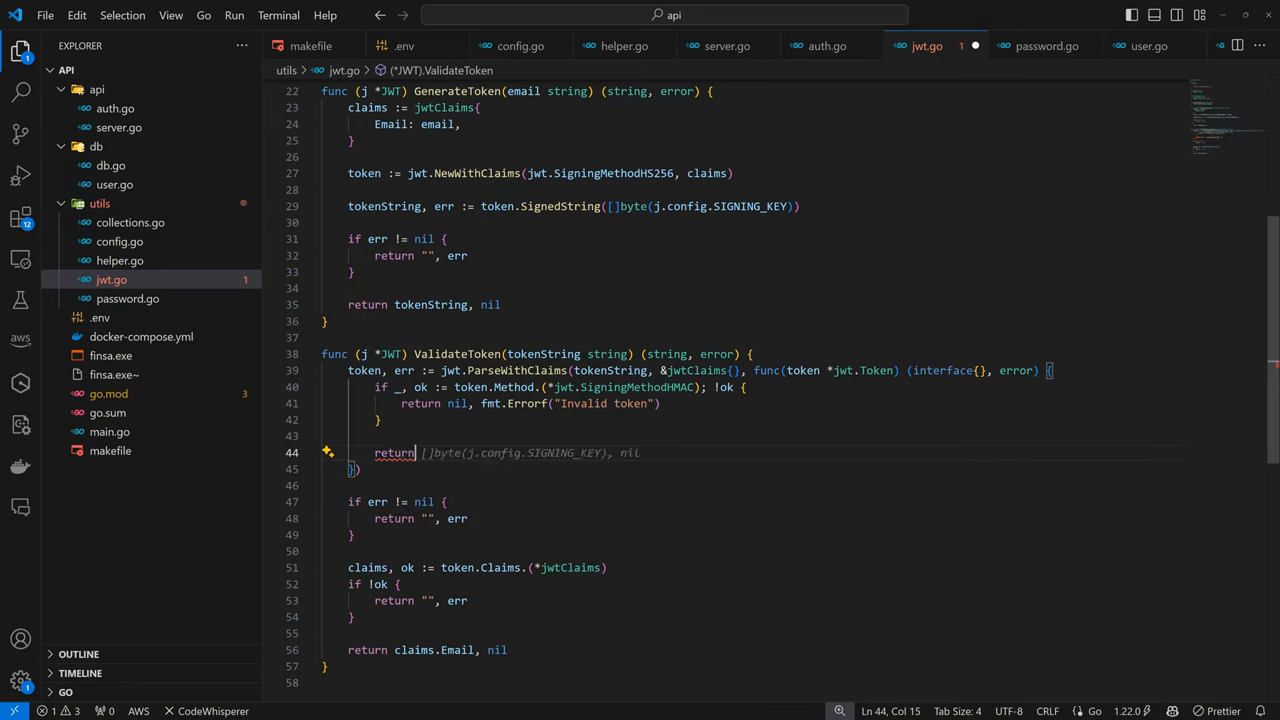
key(Tab)
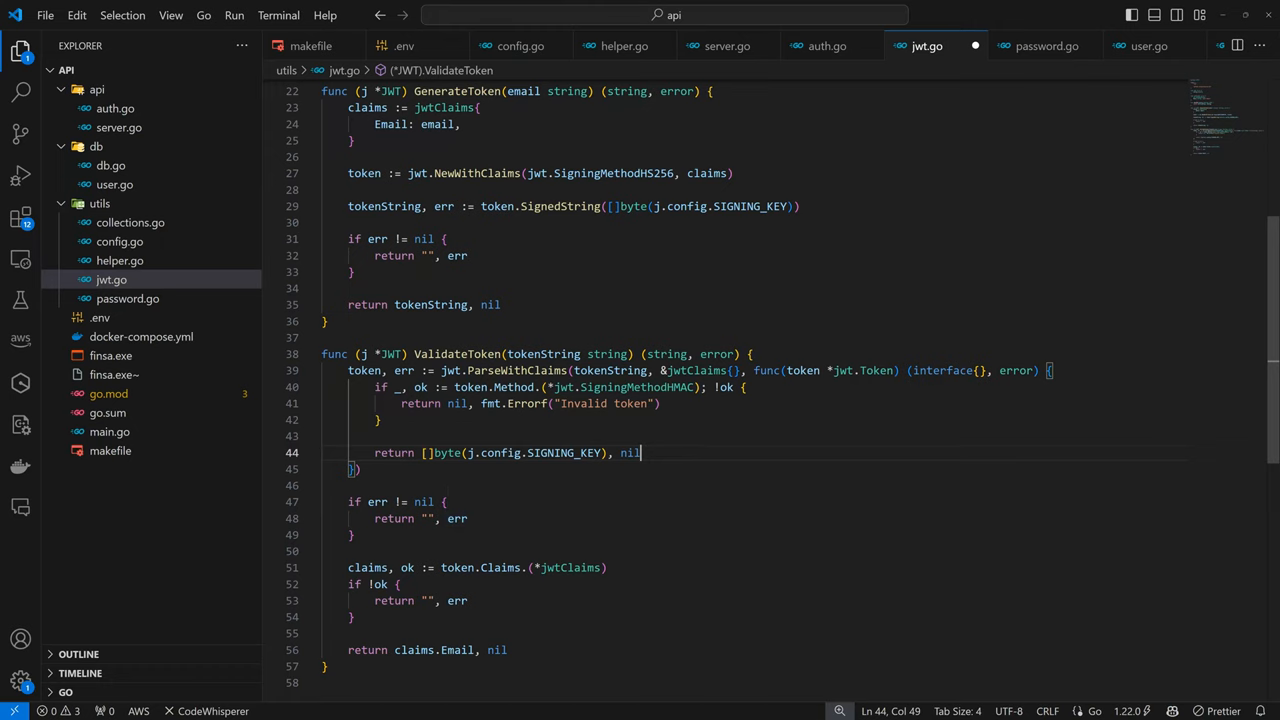
- Make the failed-claims branch return fmt.Errorf("Invalid token")
double_click(457, 518)
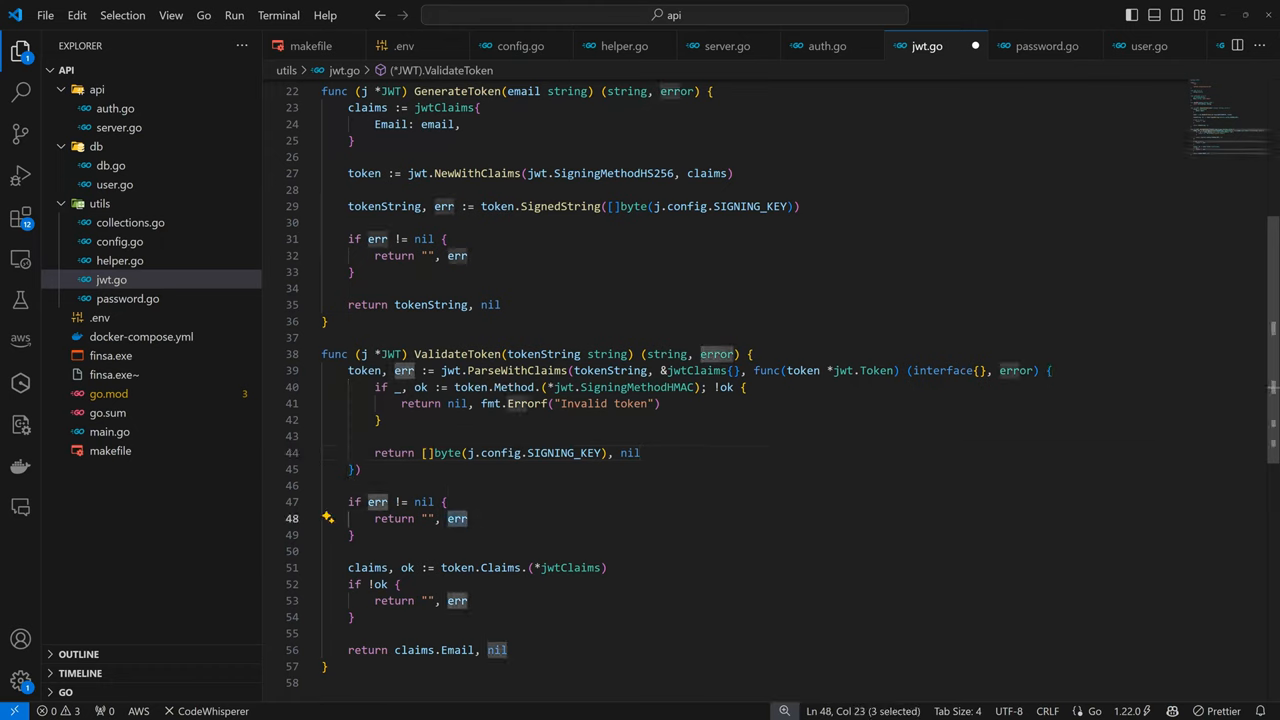
scroll(700, 400, down, 4)
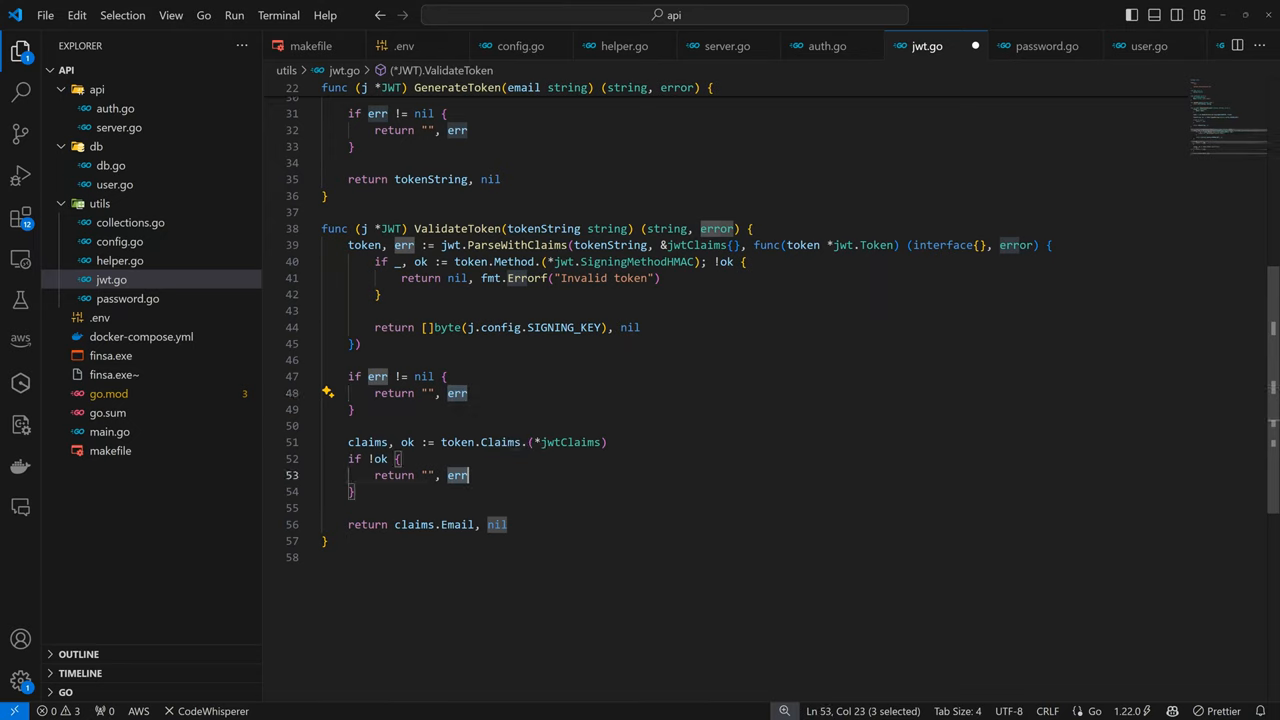
double_click(457, 475)
text(fm)
key(Tab)
text(()
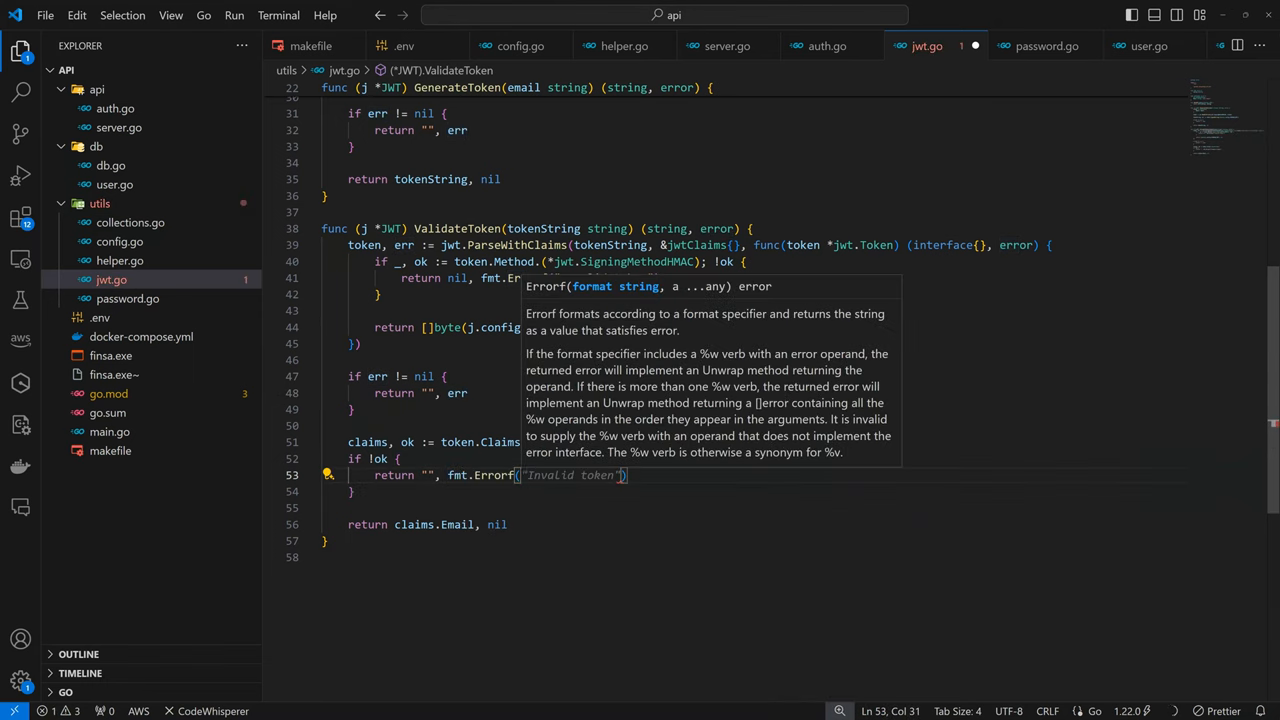
key(Tab)
scroll(640, 400, down, 1)
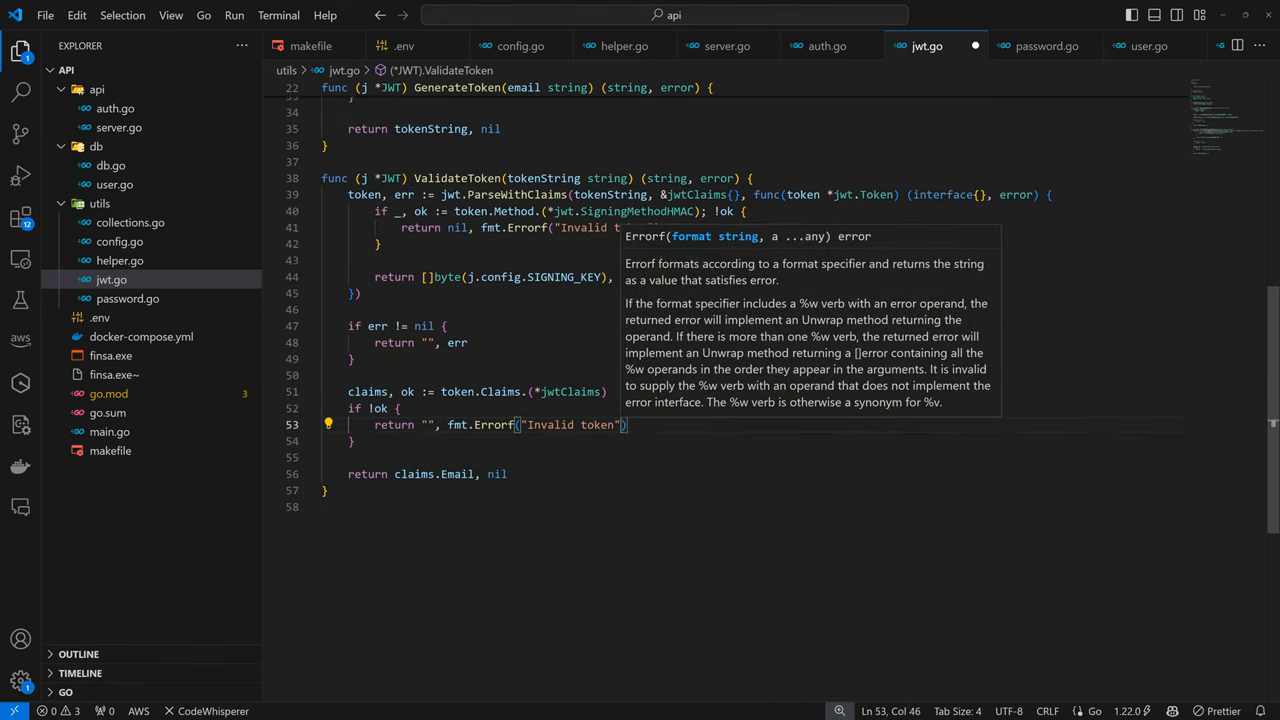
- Undo a stray edit to the nil in the signing-method error return
click(521, 227)
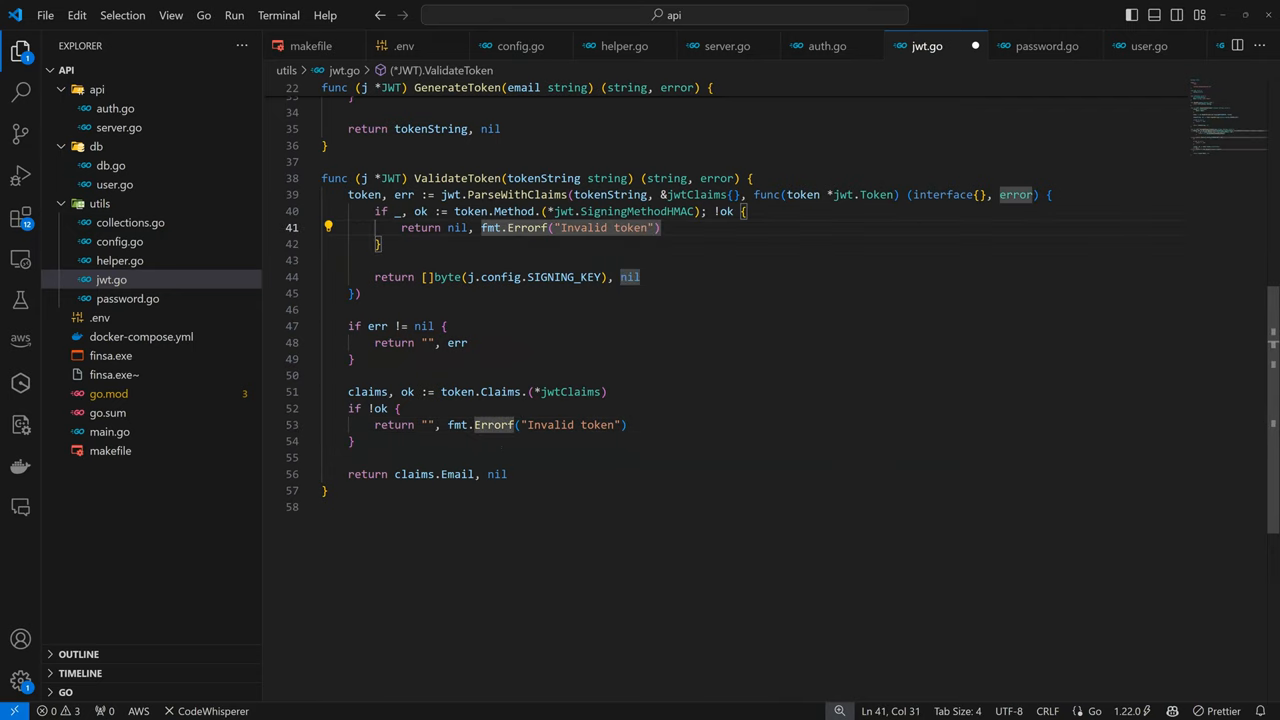
double_click(456, 227)
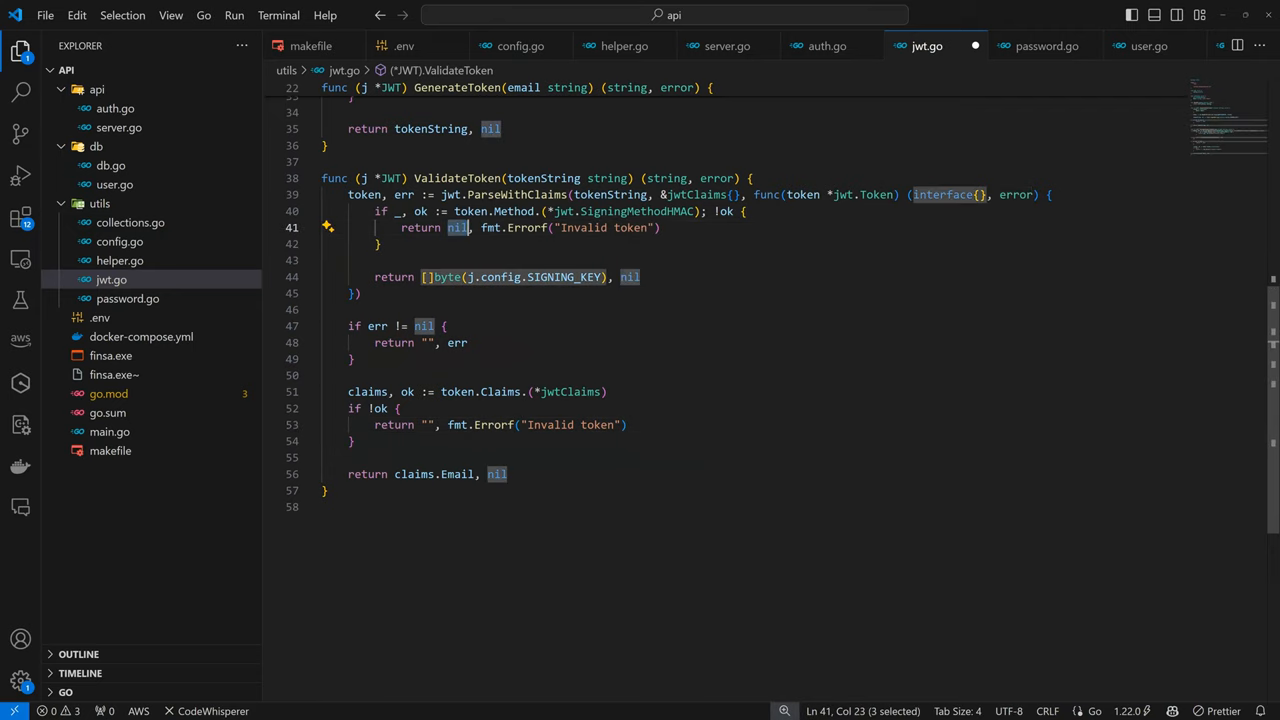
text(")
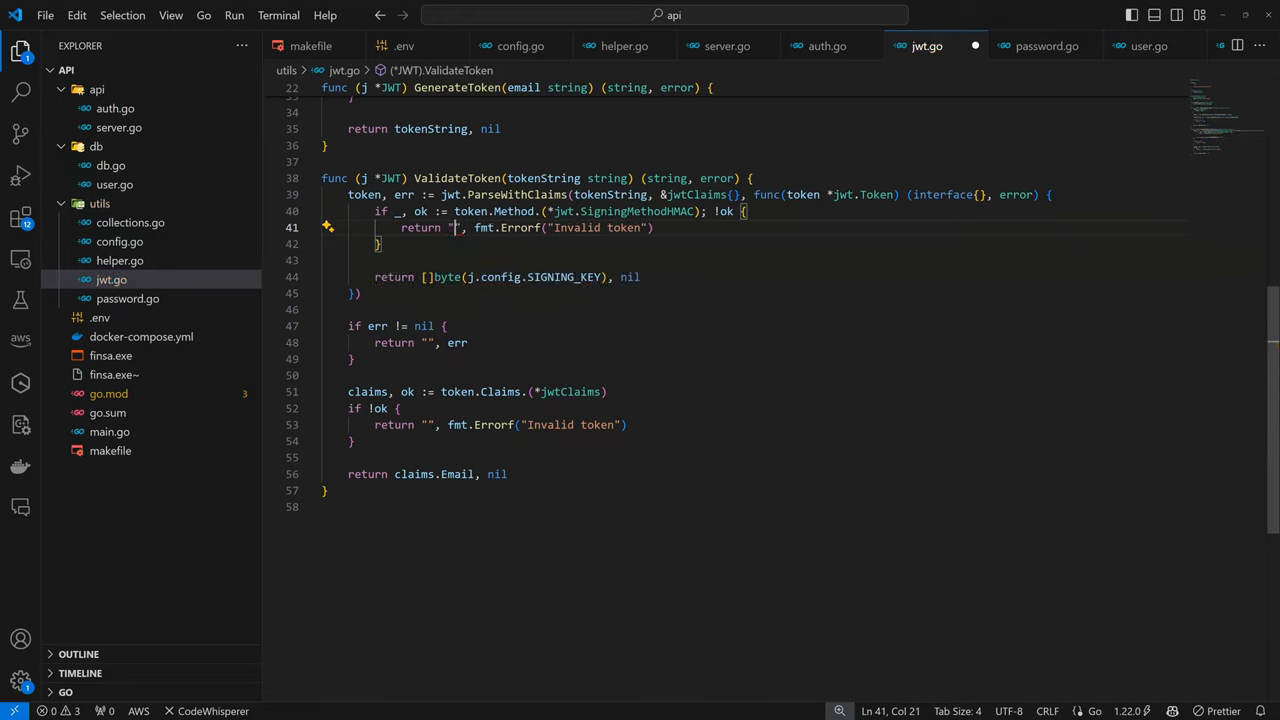
text(handled)
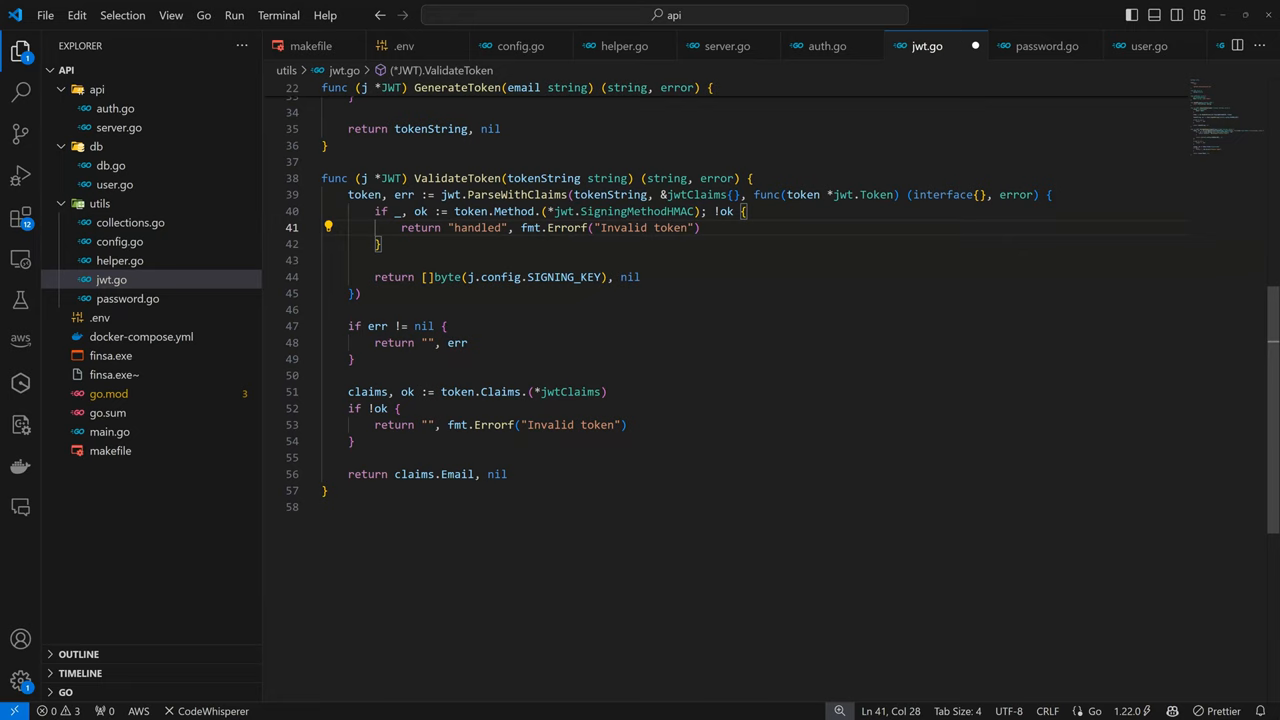
key(ctrl+z)
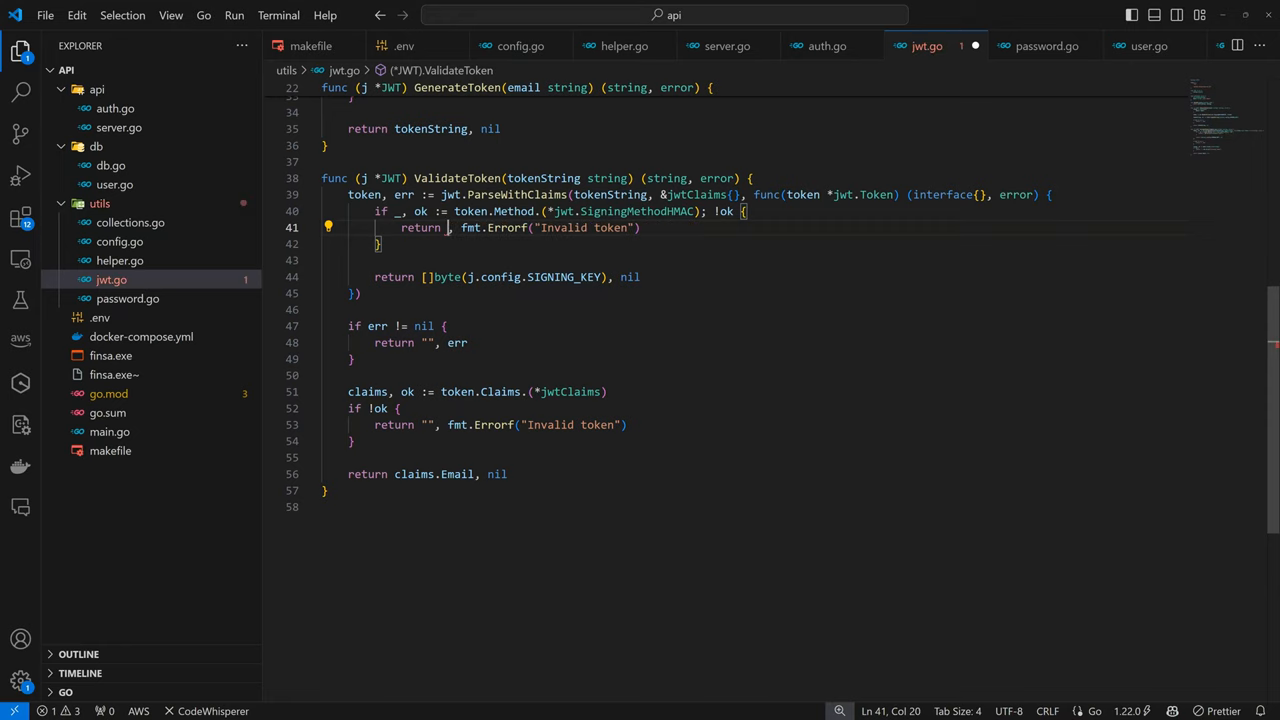
key(ctrl+z)
- Make the parse-error branch return the Invalid token error and save jwt.go
click(455, 343)
double_click(455, 343)
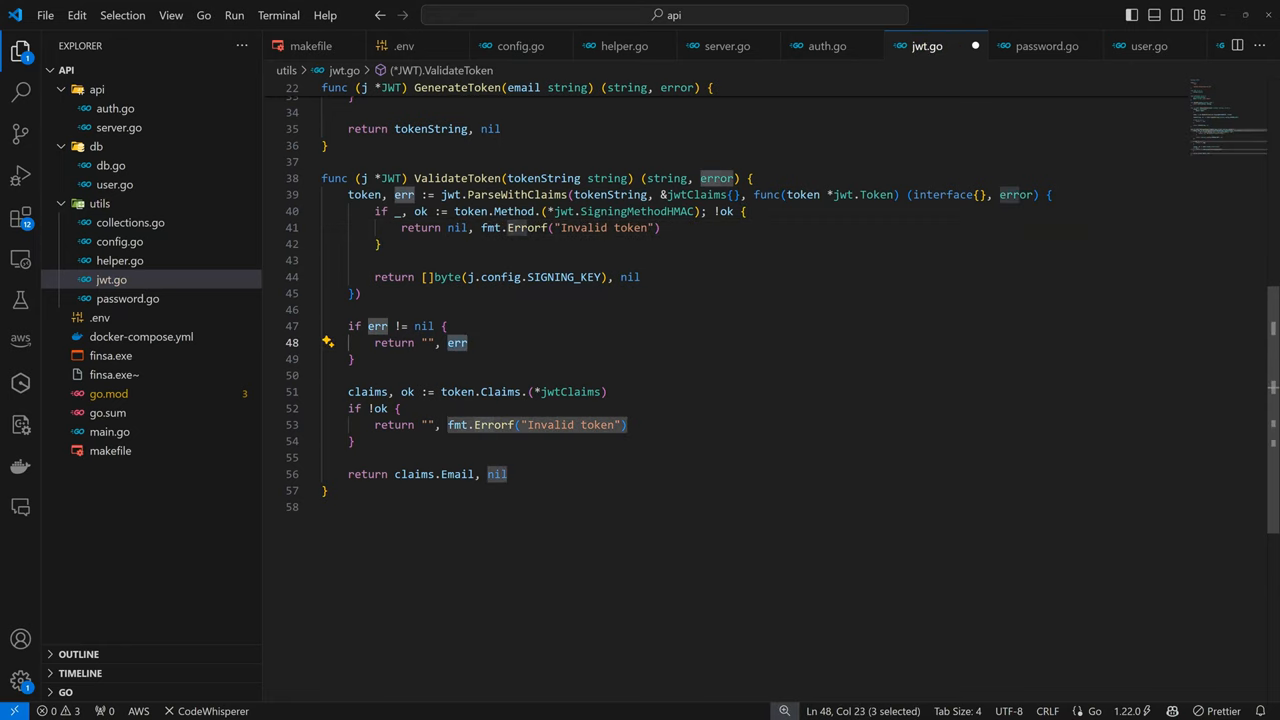
text(fmt.Errorf)
text(("Invalid token"))
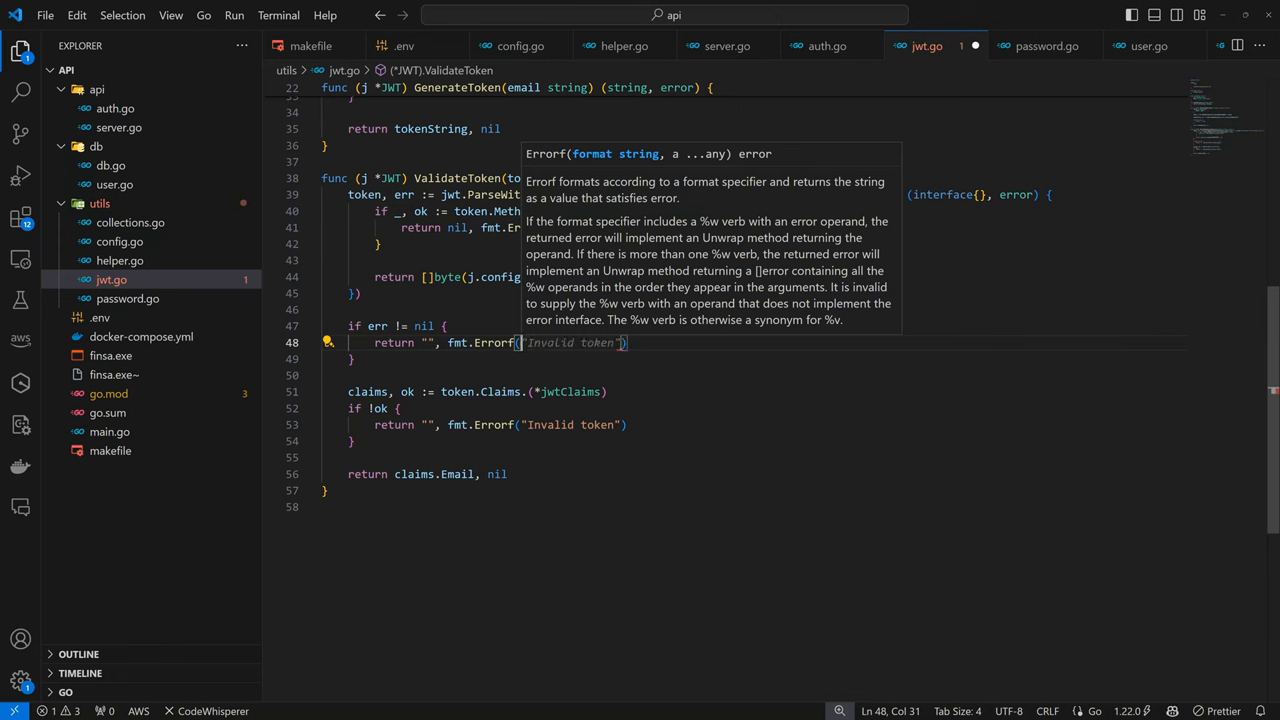
key(ctrl+s)
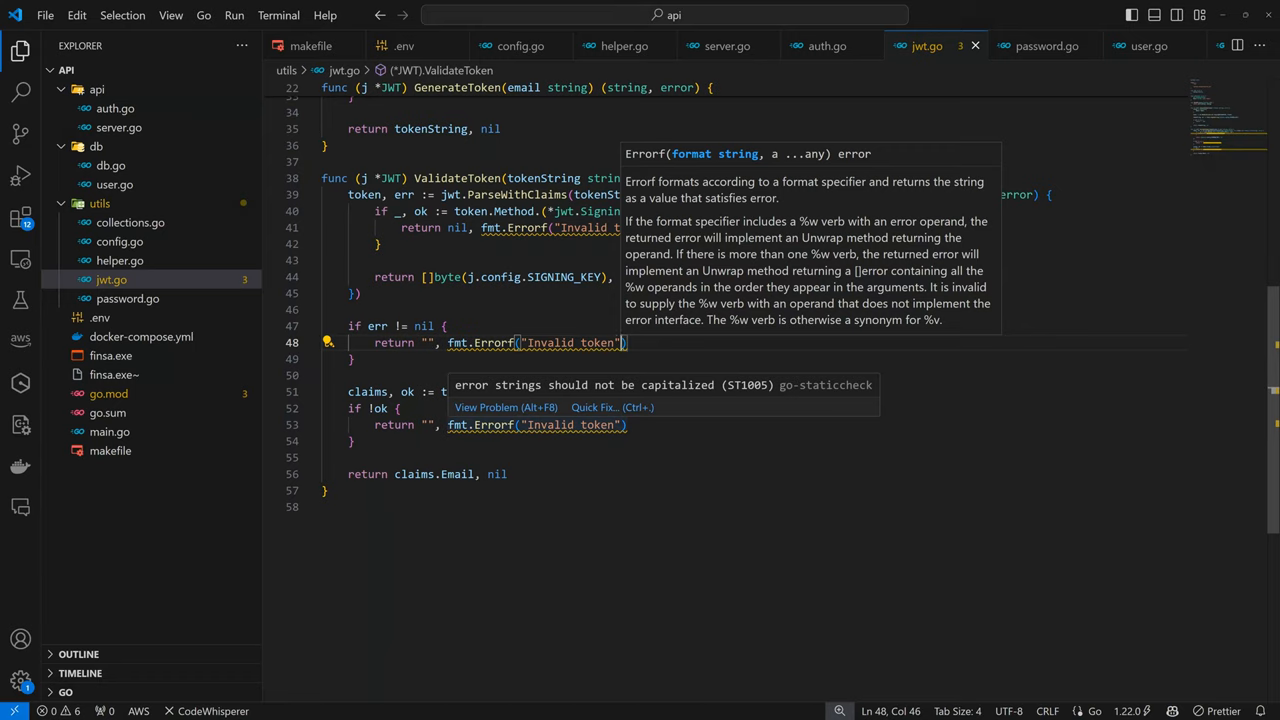
- Lowercase the "invalid token" messages on lines 41, 48 and 53 and save jwt.go
click(562, 228)
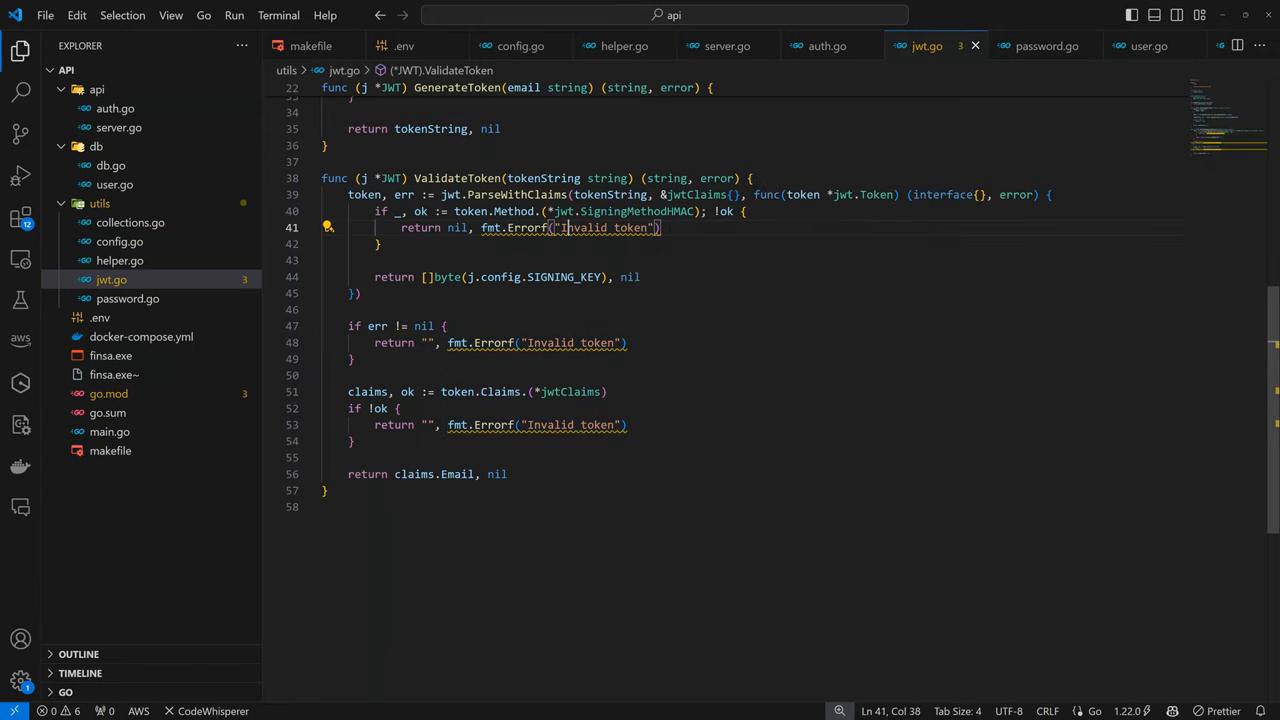
key(BackSpace)
text(i)
click(534, 343)
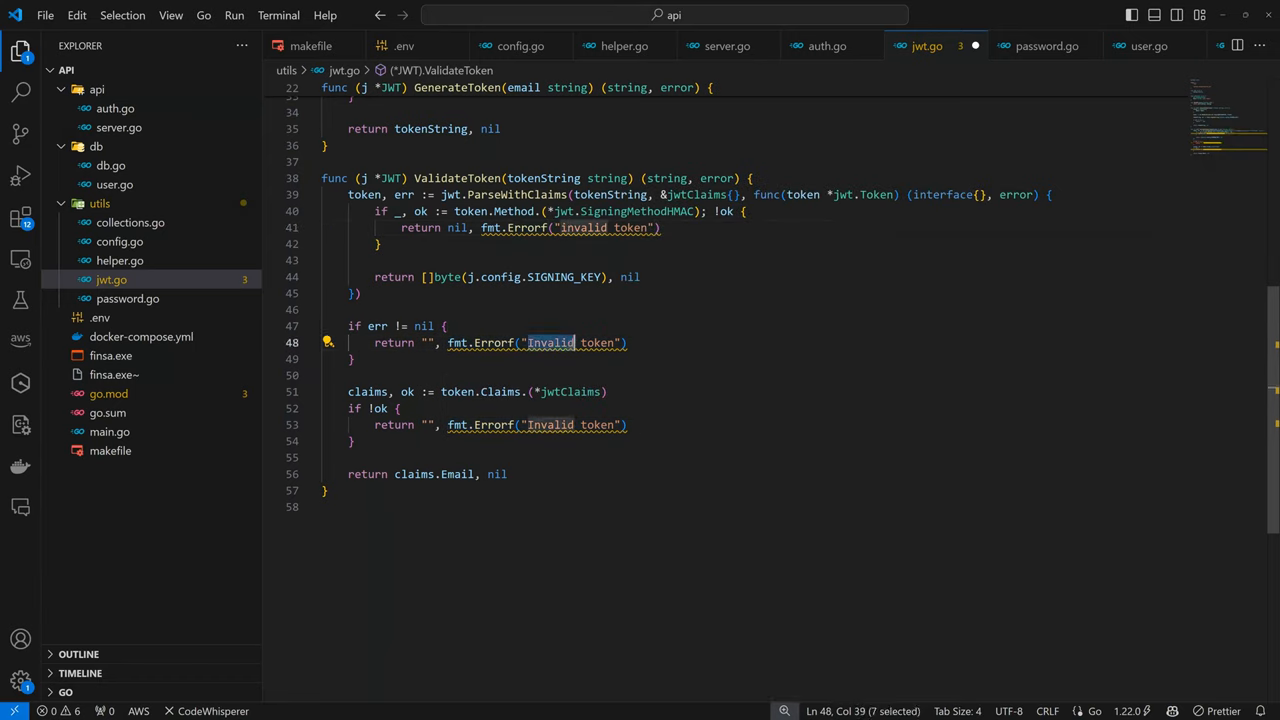
key(BackSpace)
text(i)
click(534, 425)
key(BackSpace)
text(i)
key(ctrl+s)
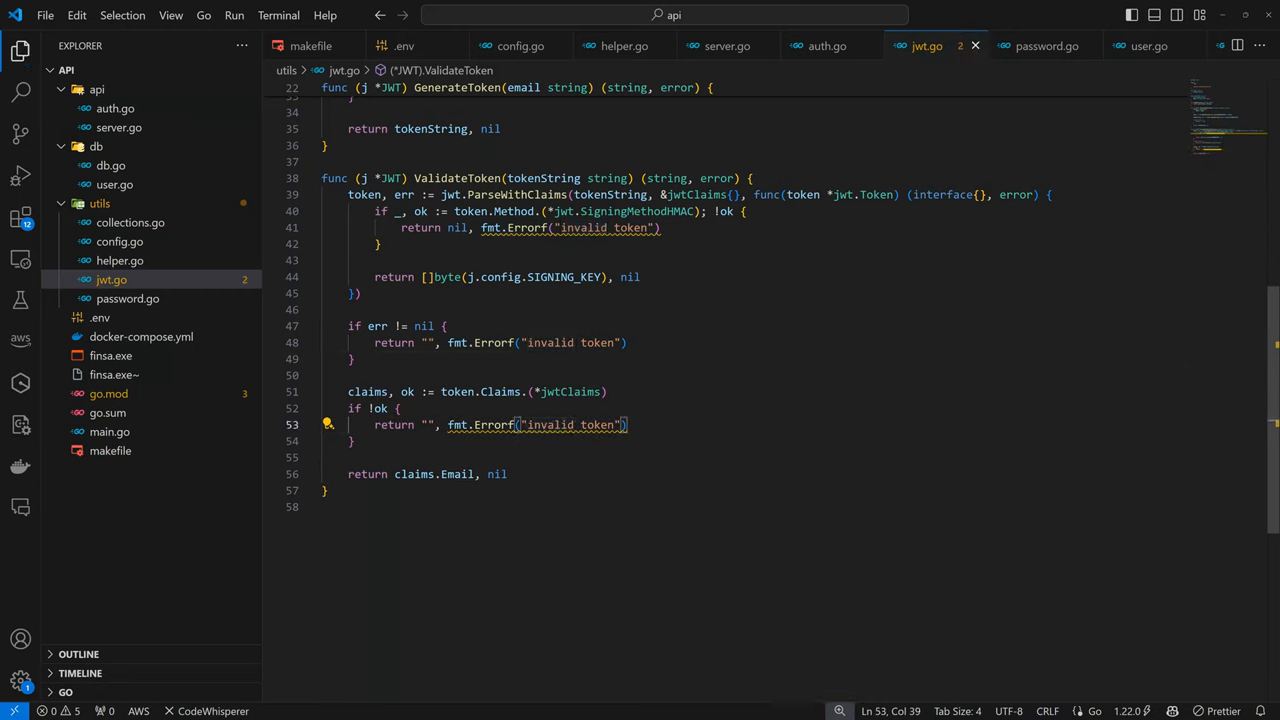
drag(508, 474, 378, 474)
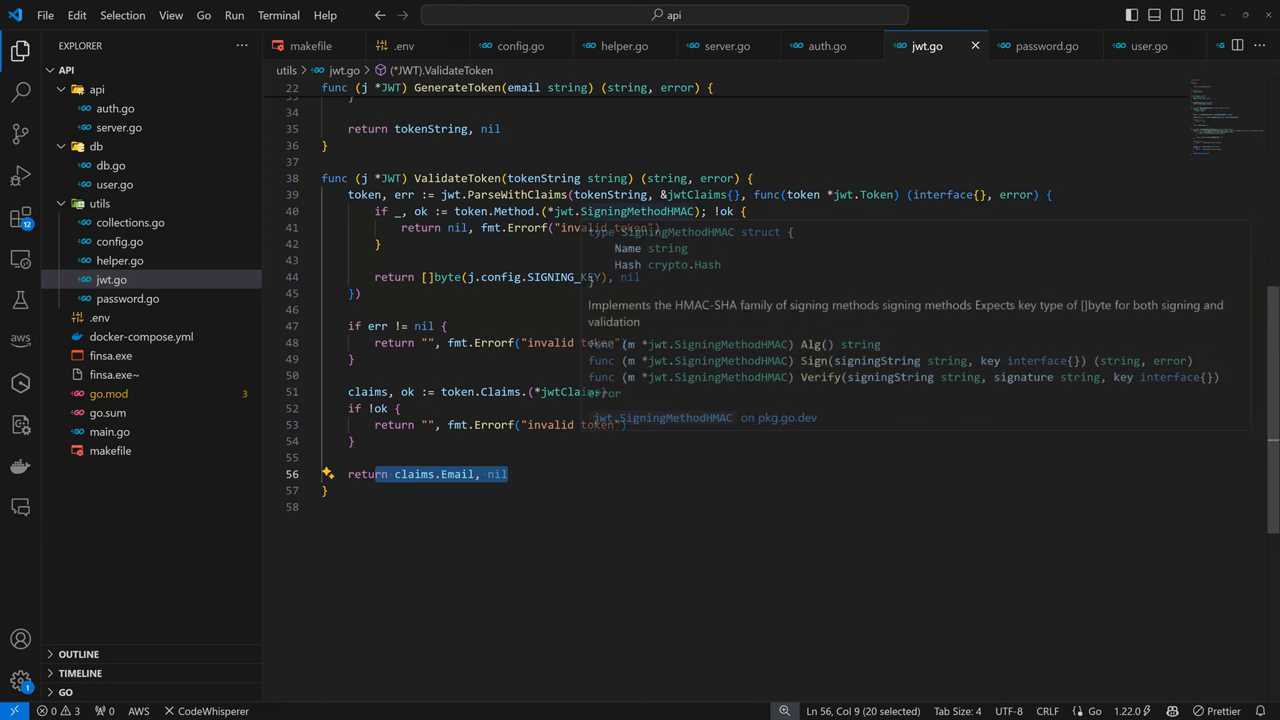
scroll(614, 300, up, 2)
scroll(614, 350, up, 10)
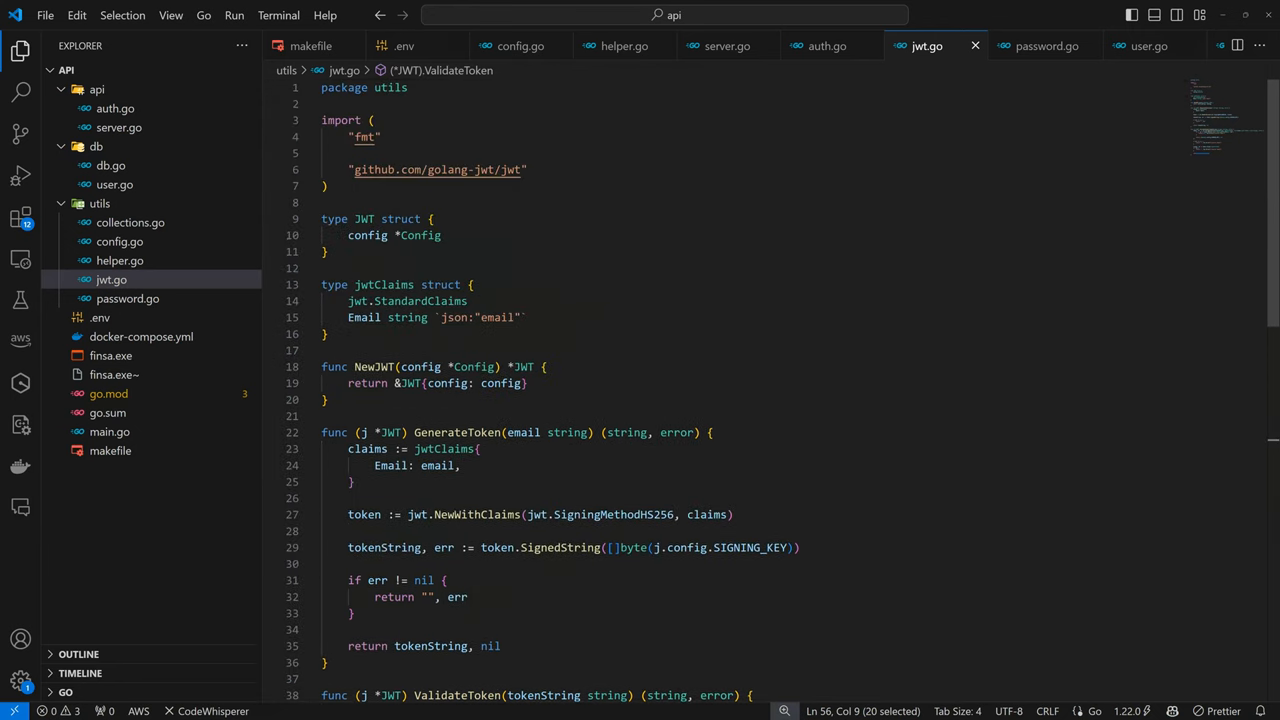
- Start an auth_token line in auth.go's login handler, undo it, and go back to jwt.go
click(115, 108)
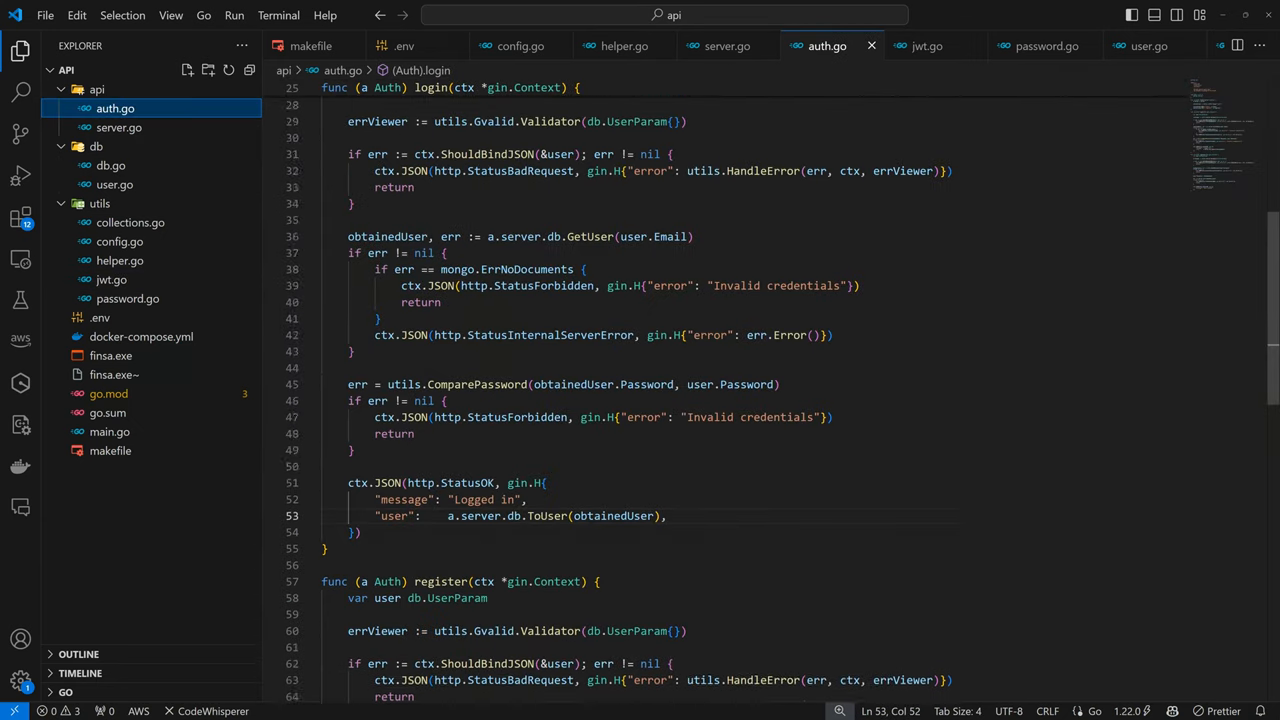
scroll(700, 400, up, 1)
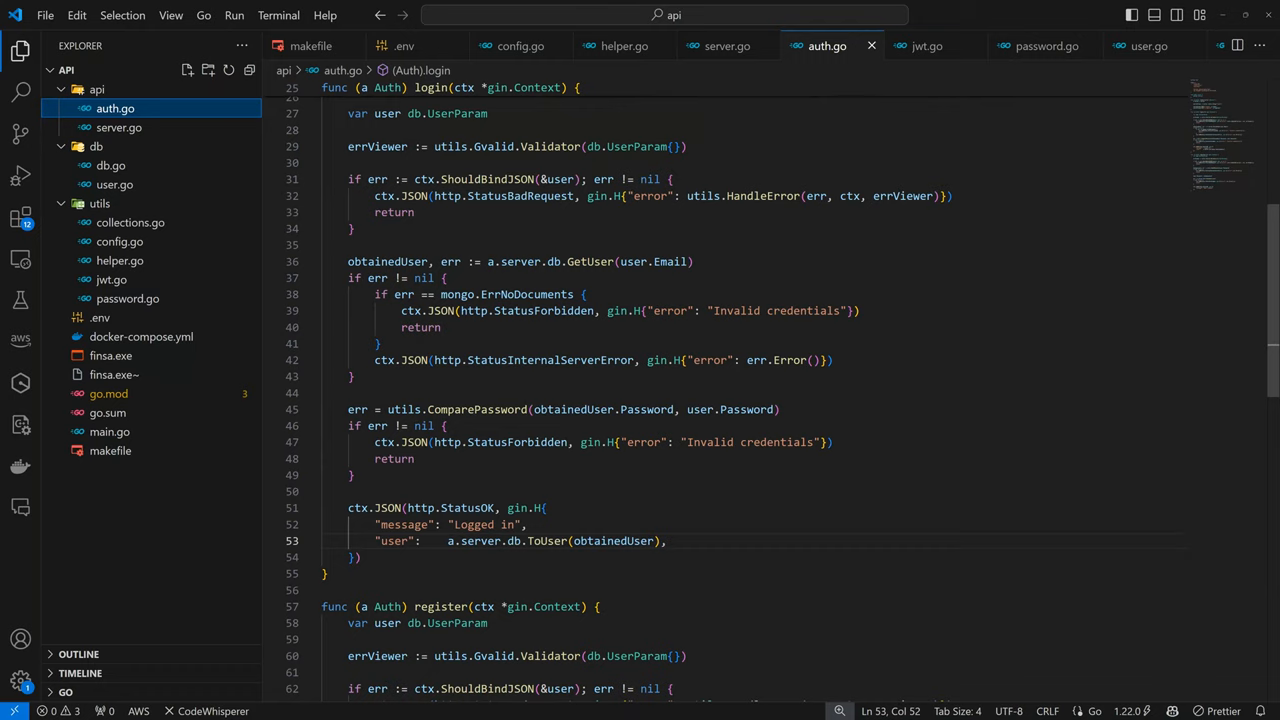
click(400, 475)
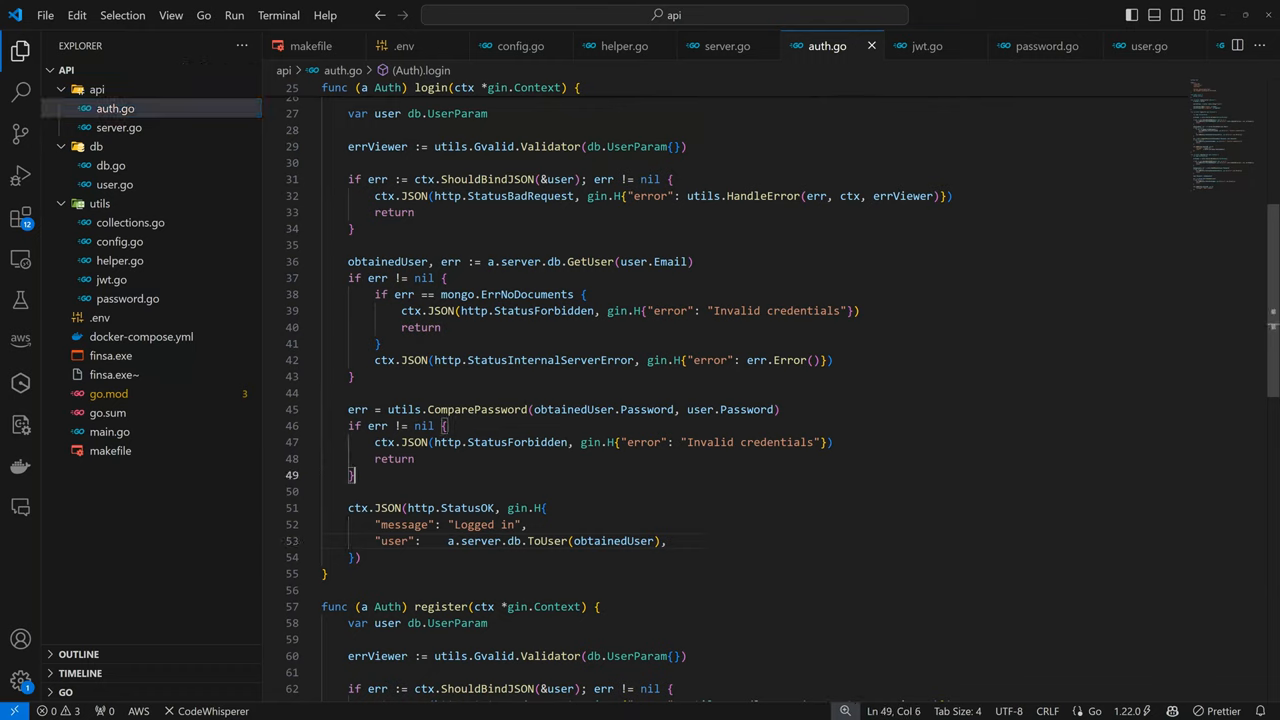
key(Return)
key(Return)
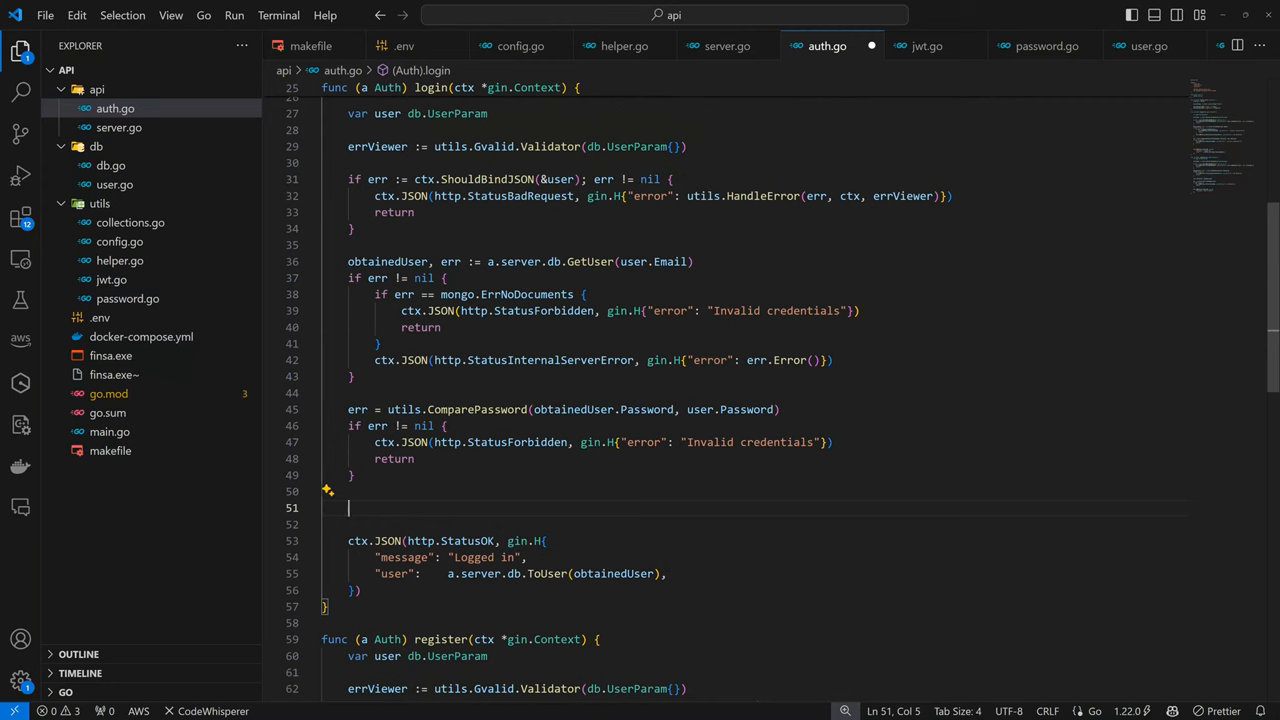
text(auth)
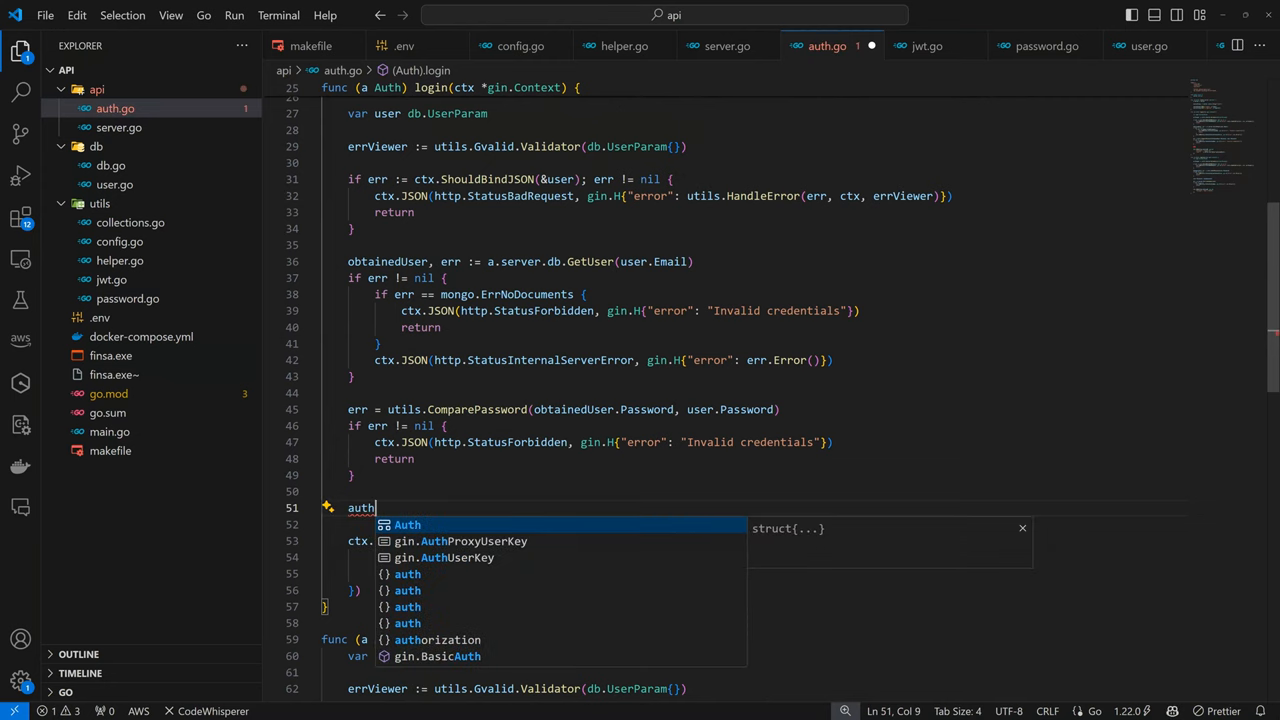
text(_token )
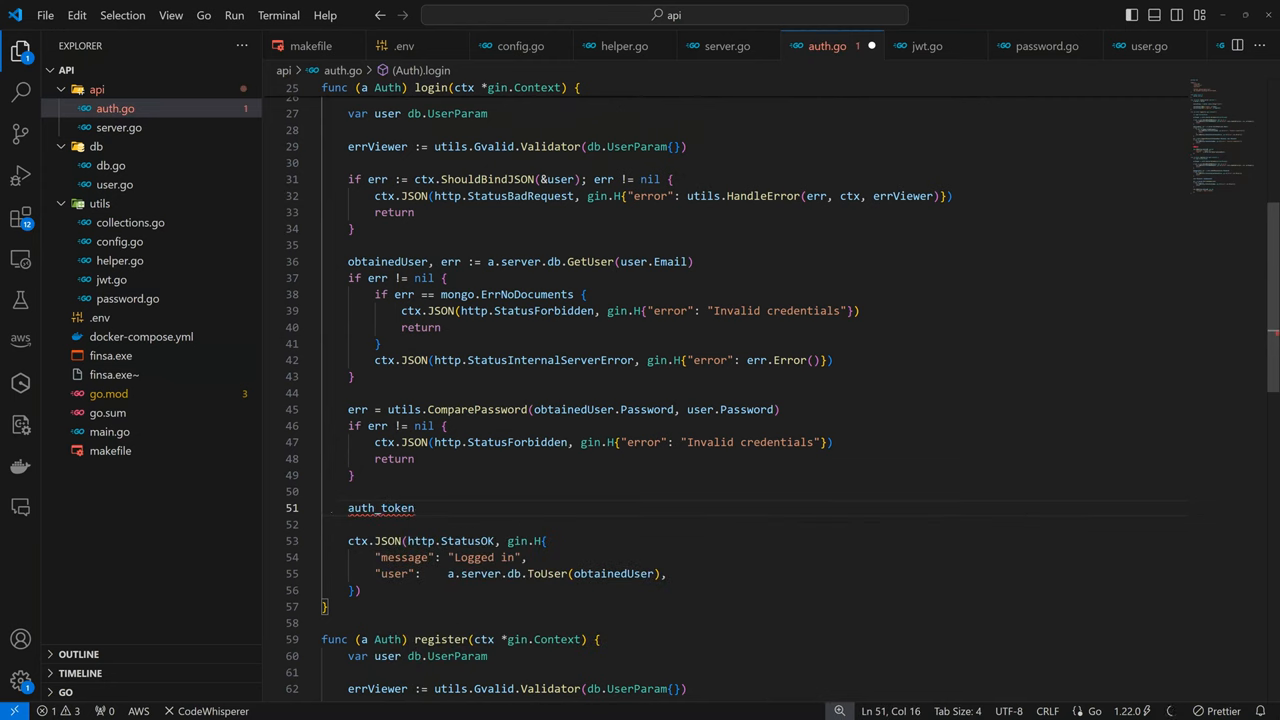
text(= ut)
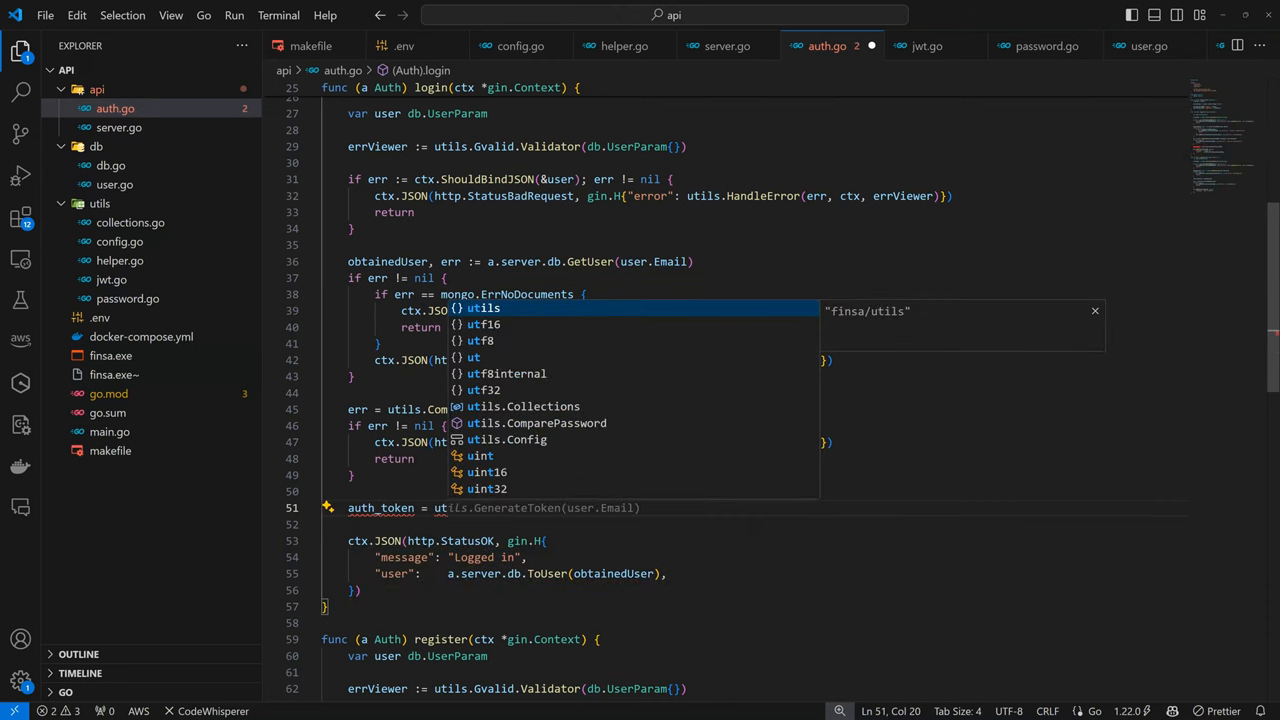
key(ctrl+z)
key(ctrl+z)
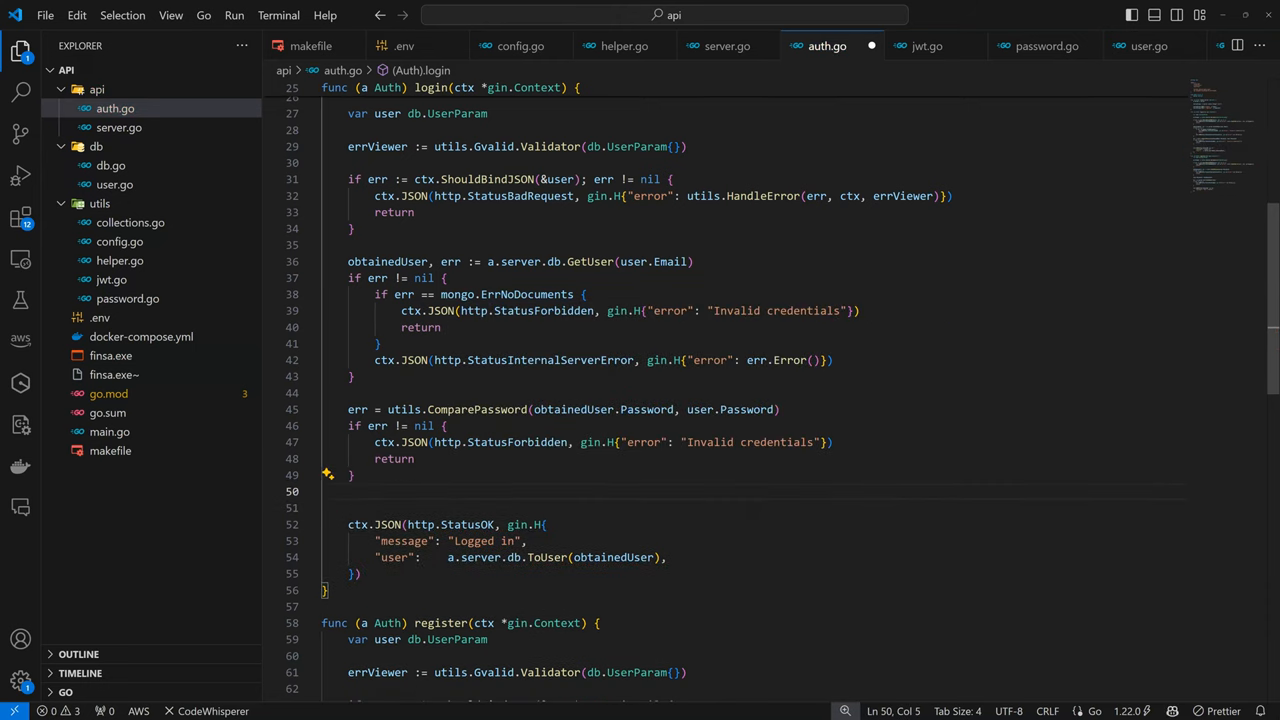
click(111, 279)
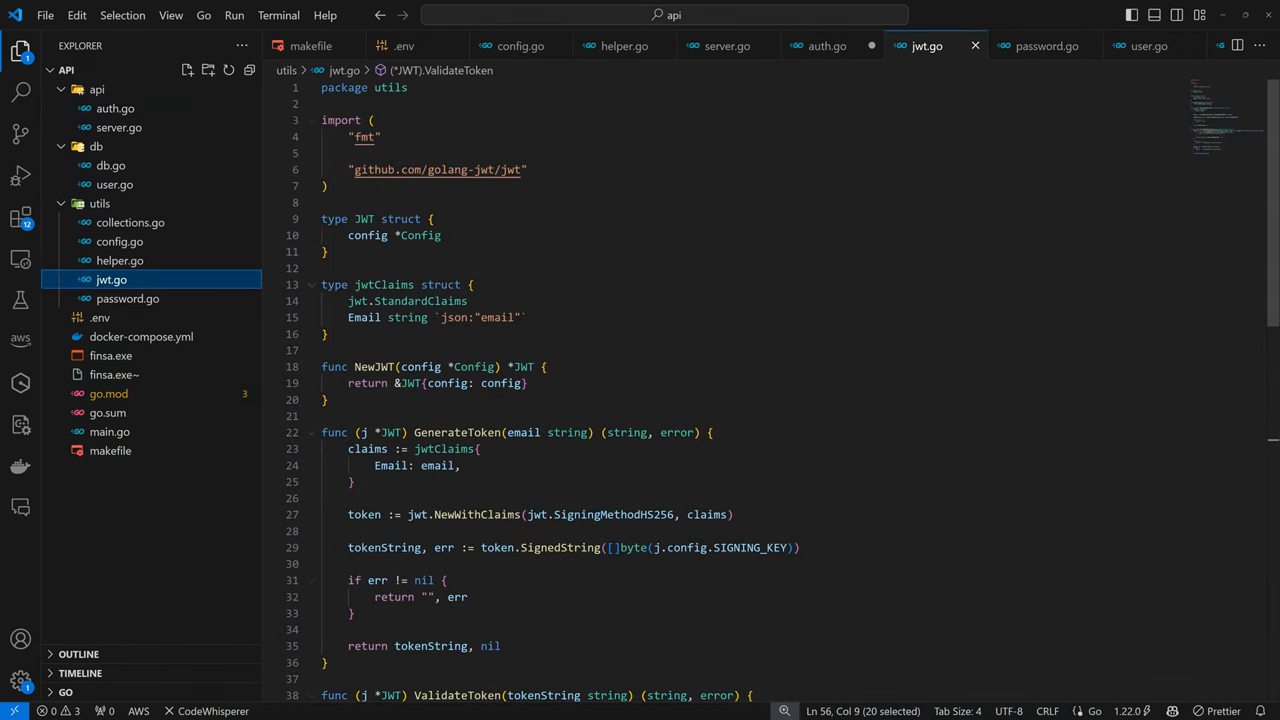
- Add jwt, err := utils.NewJWT(config) before server creation in main.go and save
drag(332, 399, 321, 366)
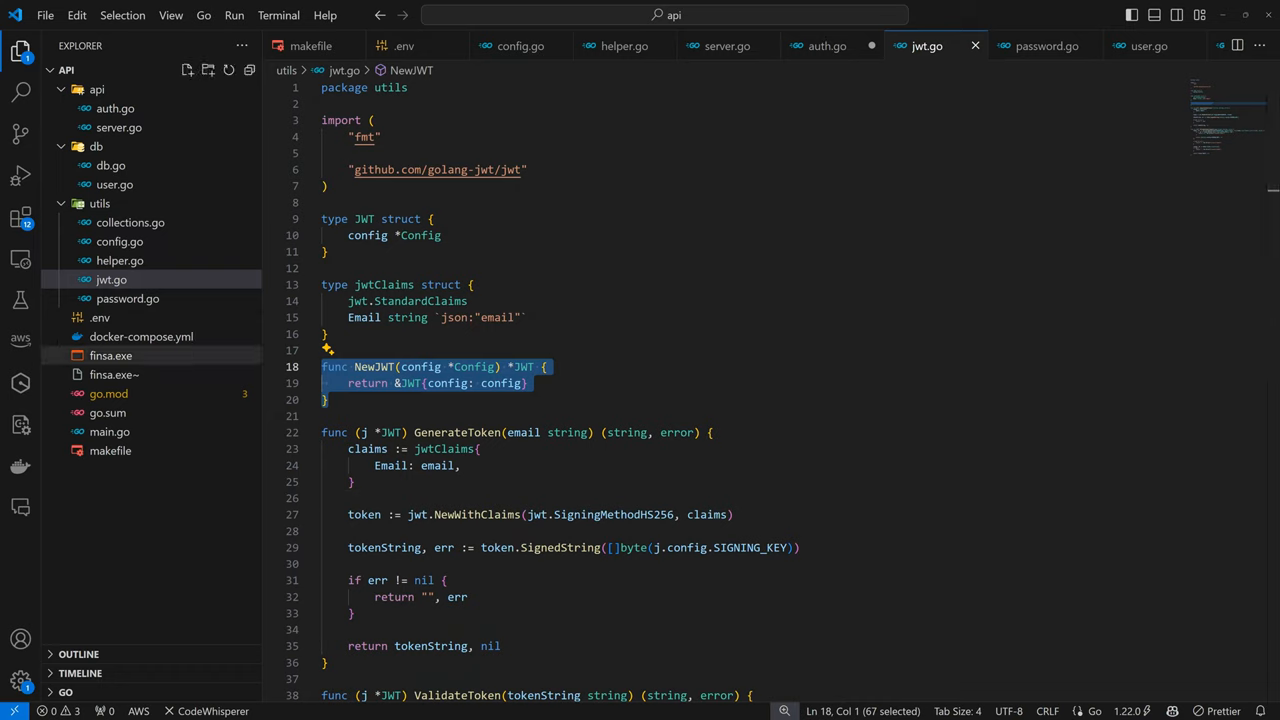
click(109, 431)
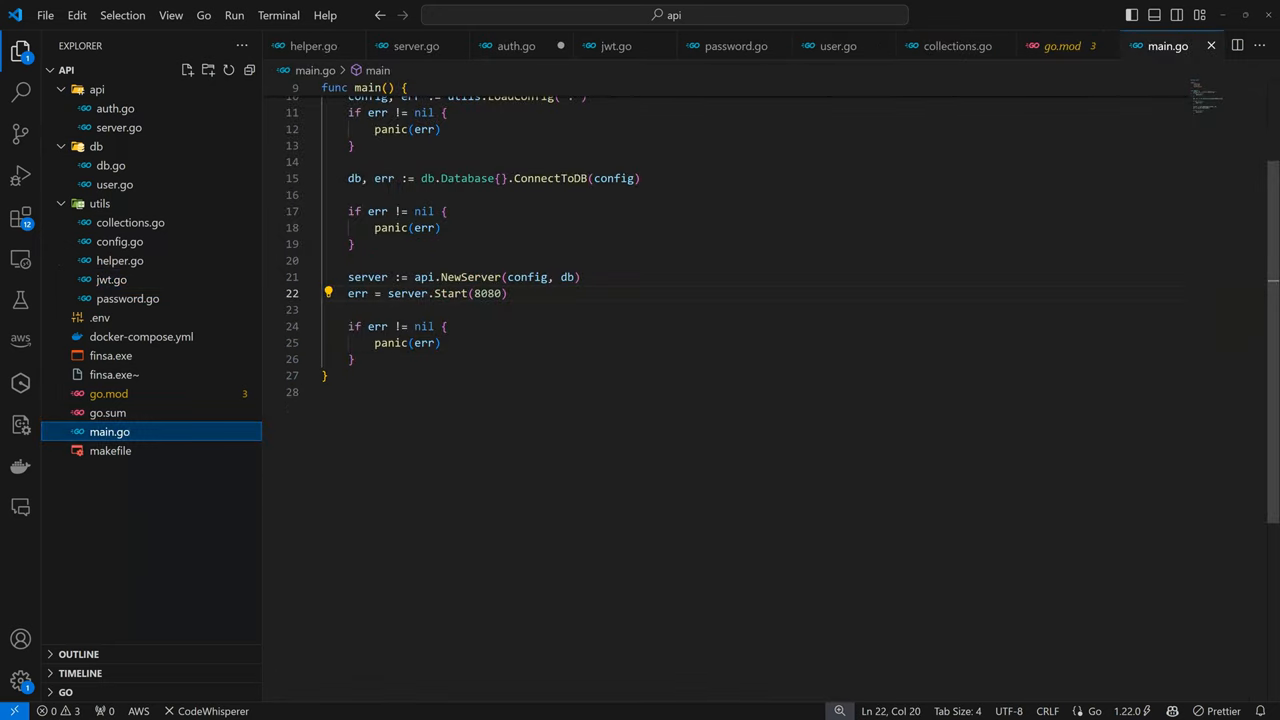
click(360, 260)
key(Return)
key(Return)
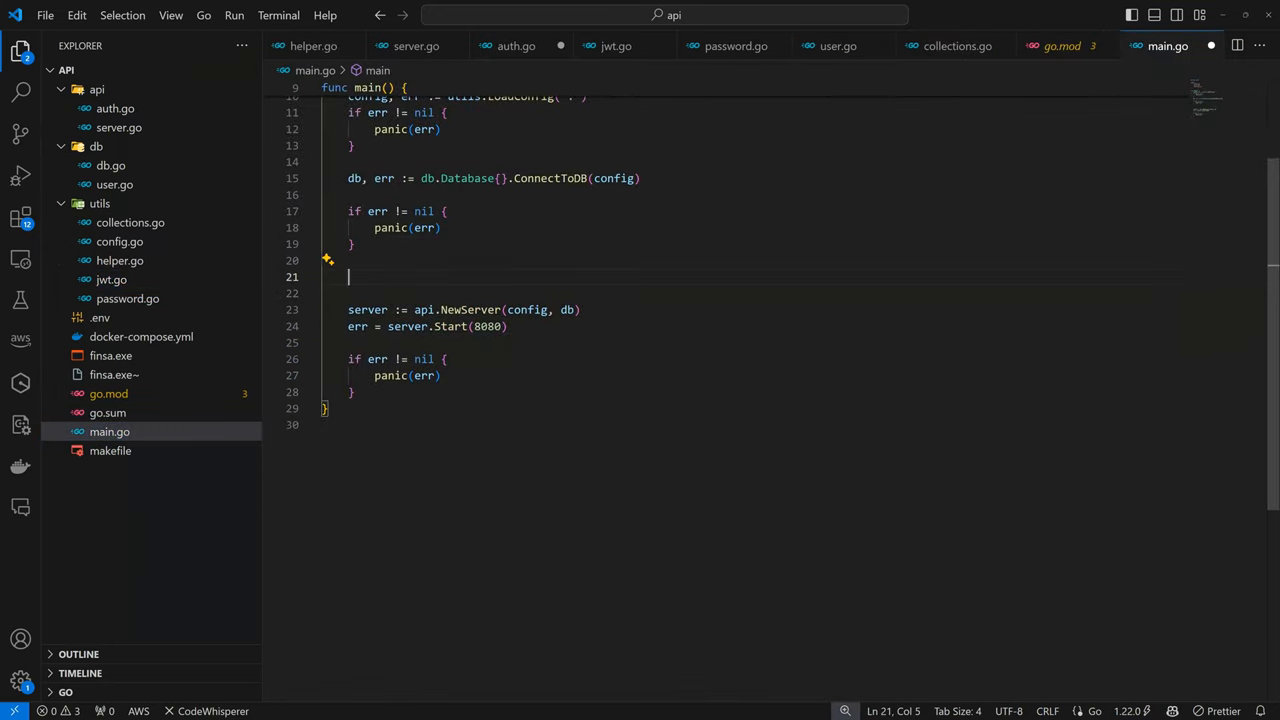
text(jwt, )
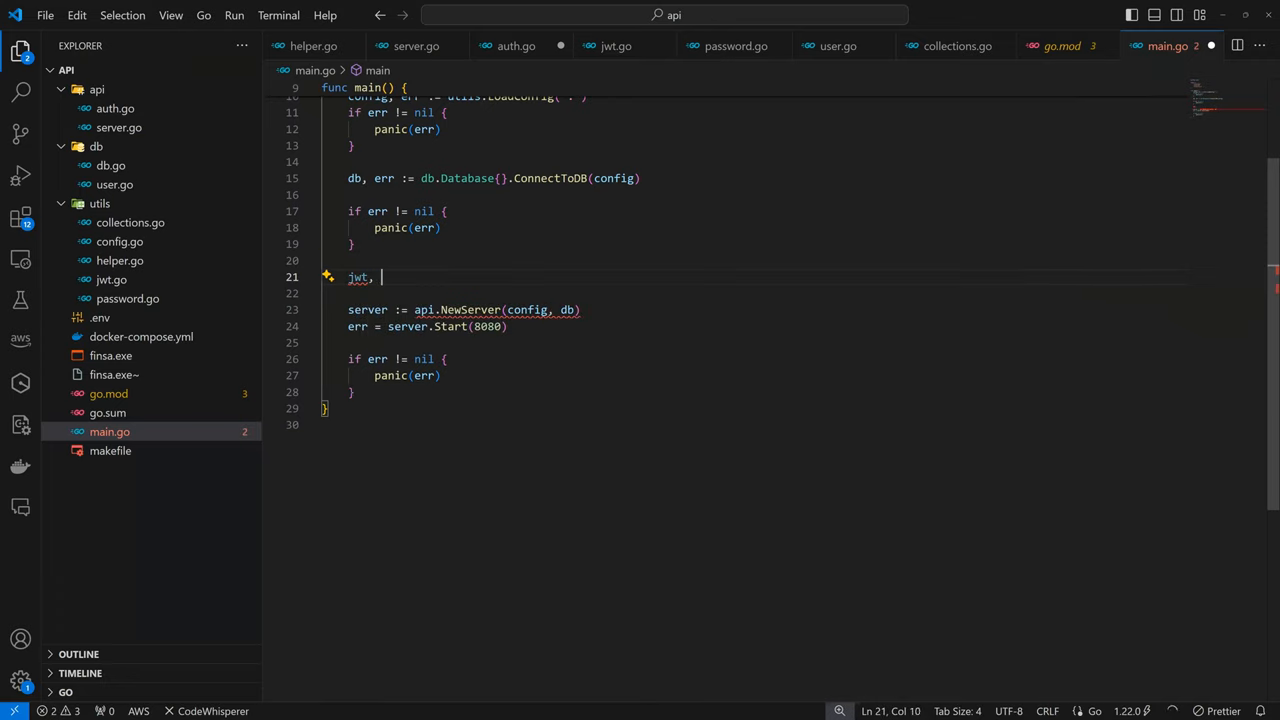
text(err := )
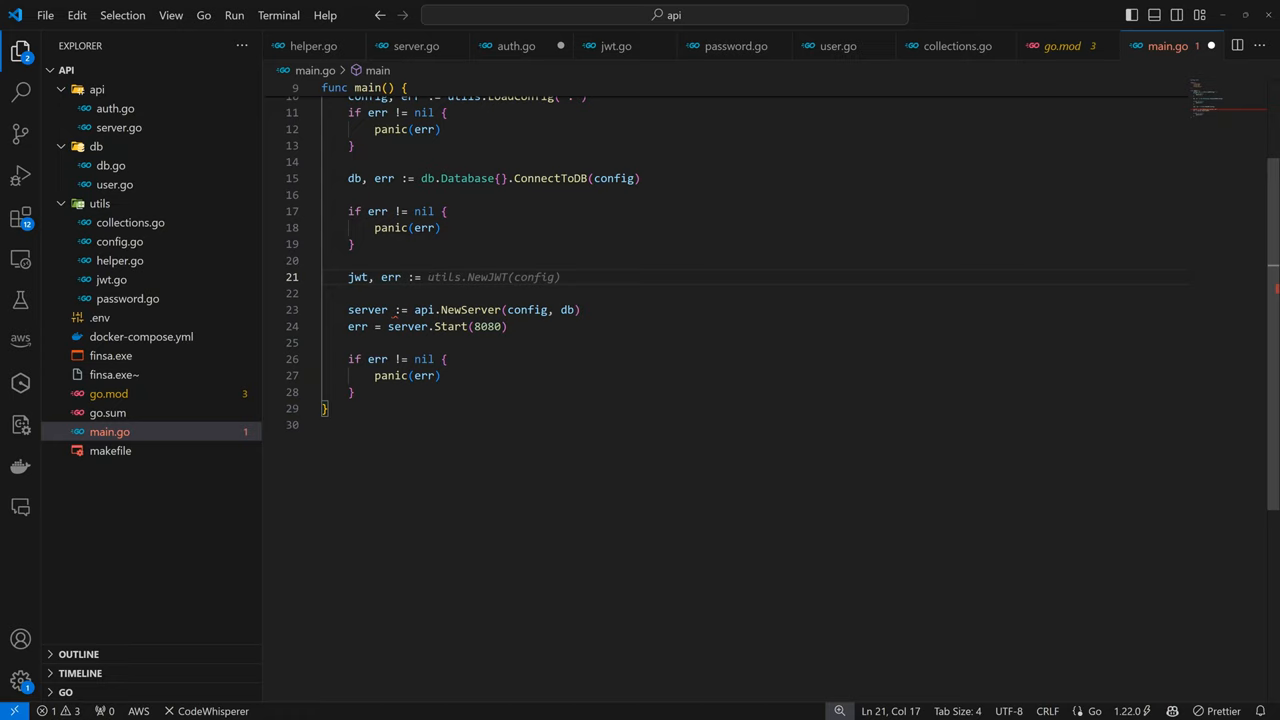
text(utils.)
key(Tab)
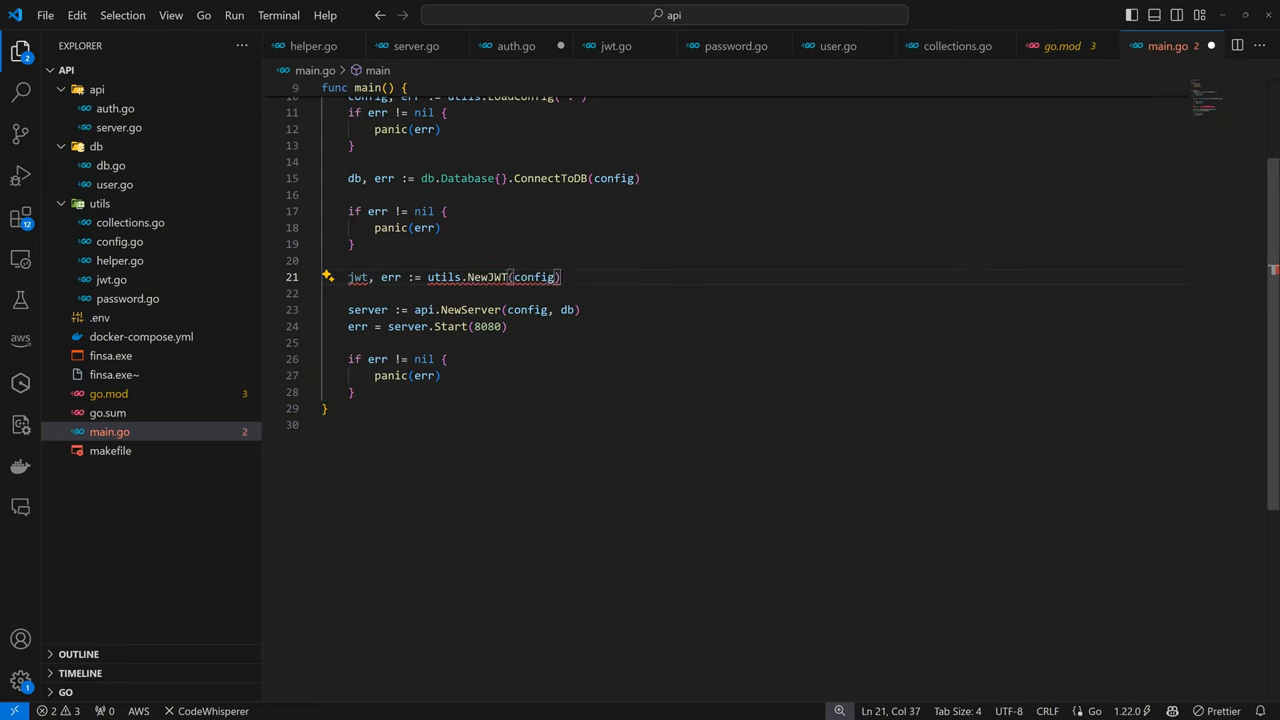
key(ctrl+s)
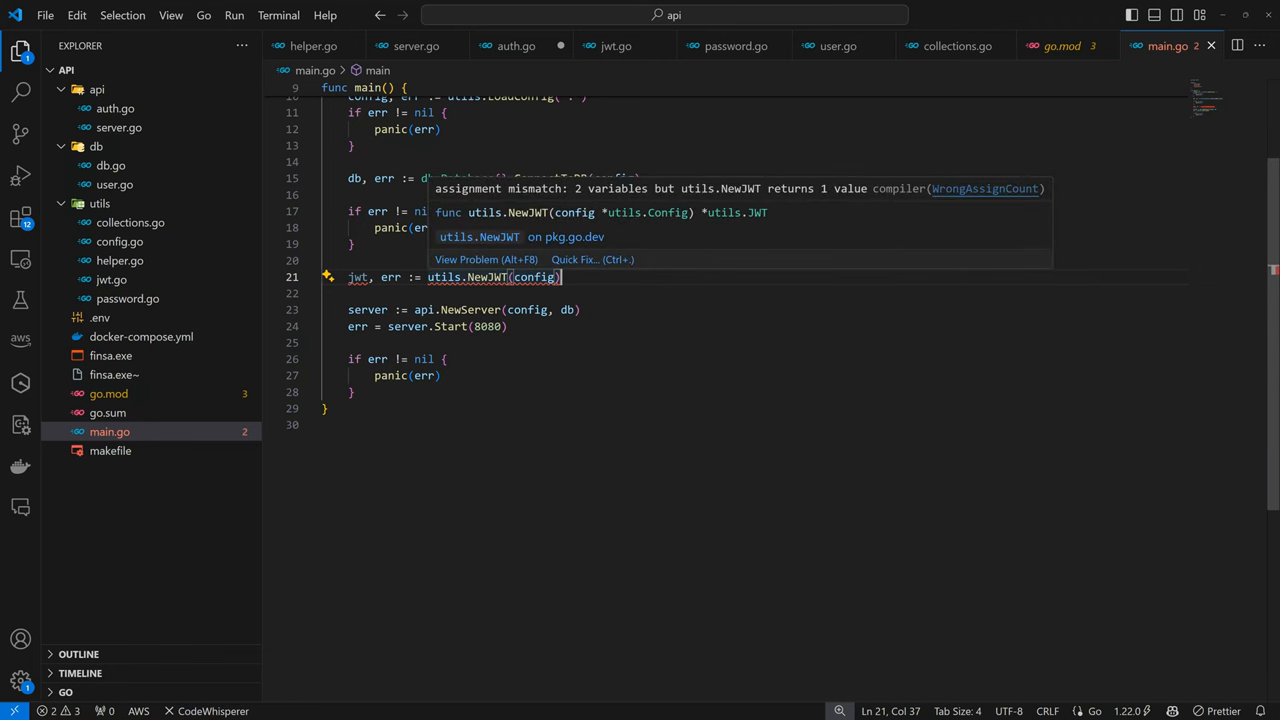
- Inspect the NewJWT definition, then delete the NewJWT line from main.go
ctrl+click(487, 277)
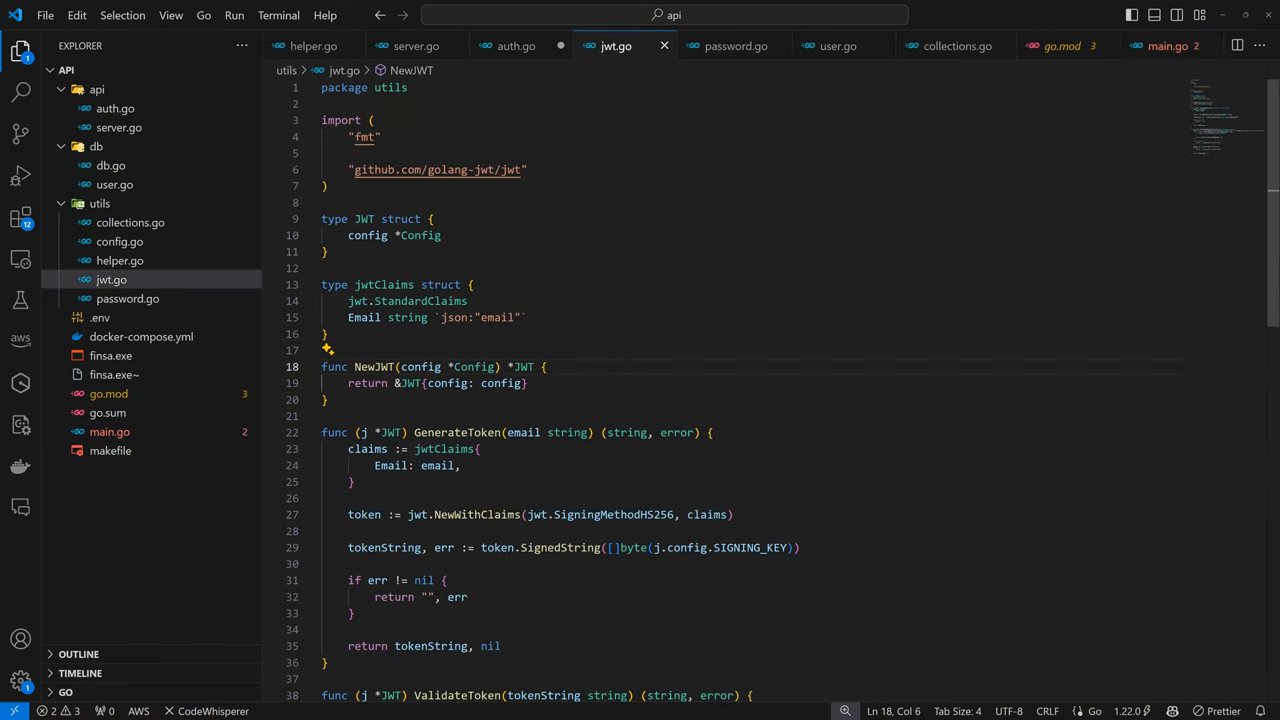
key(ctrl+Tab)
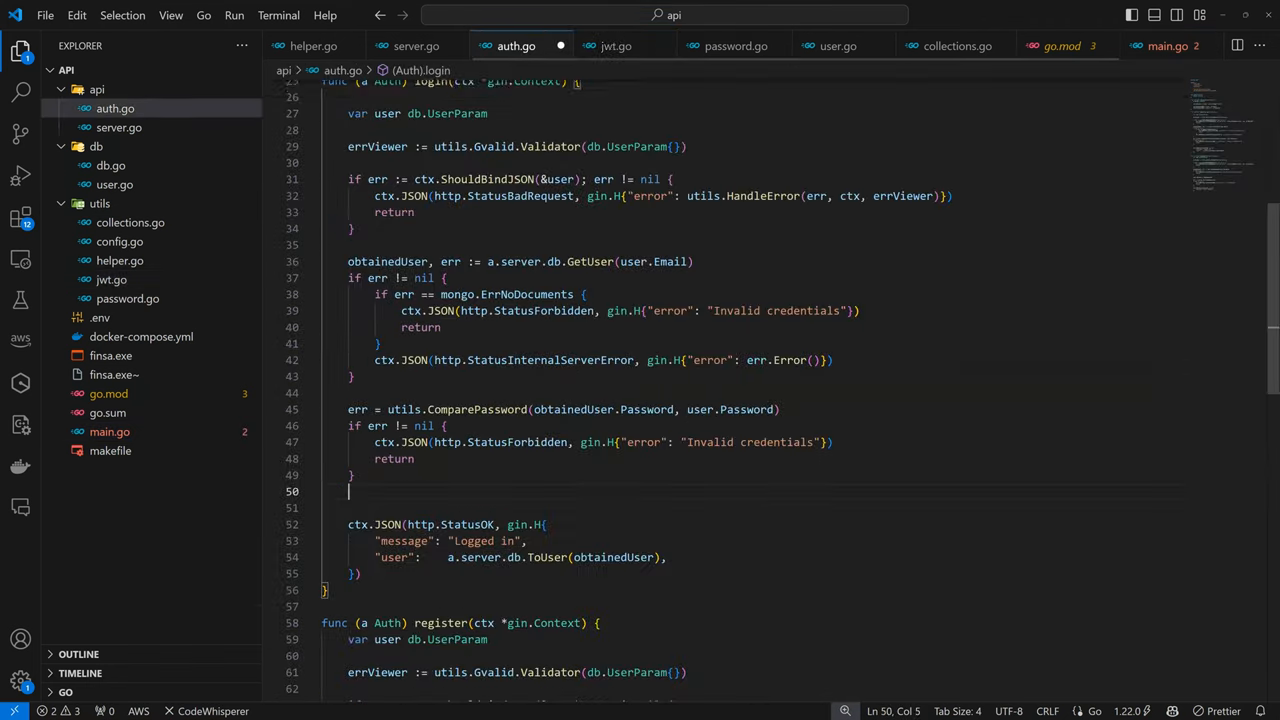
key(ctrl+Tab)
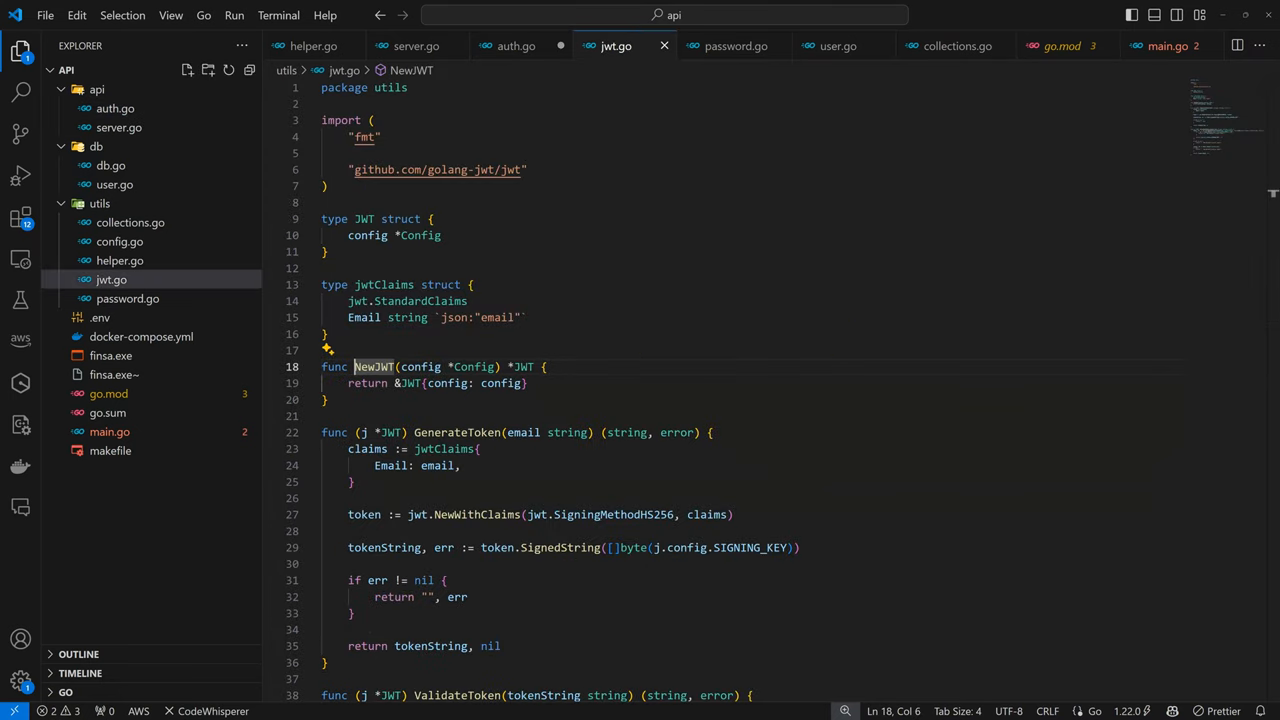
click(109, 431)
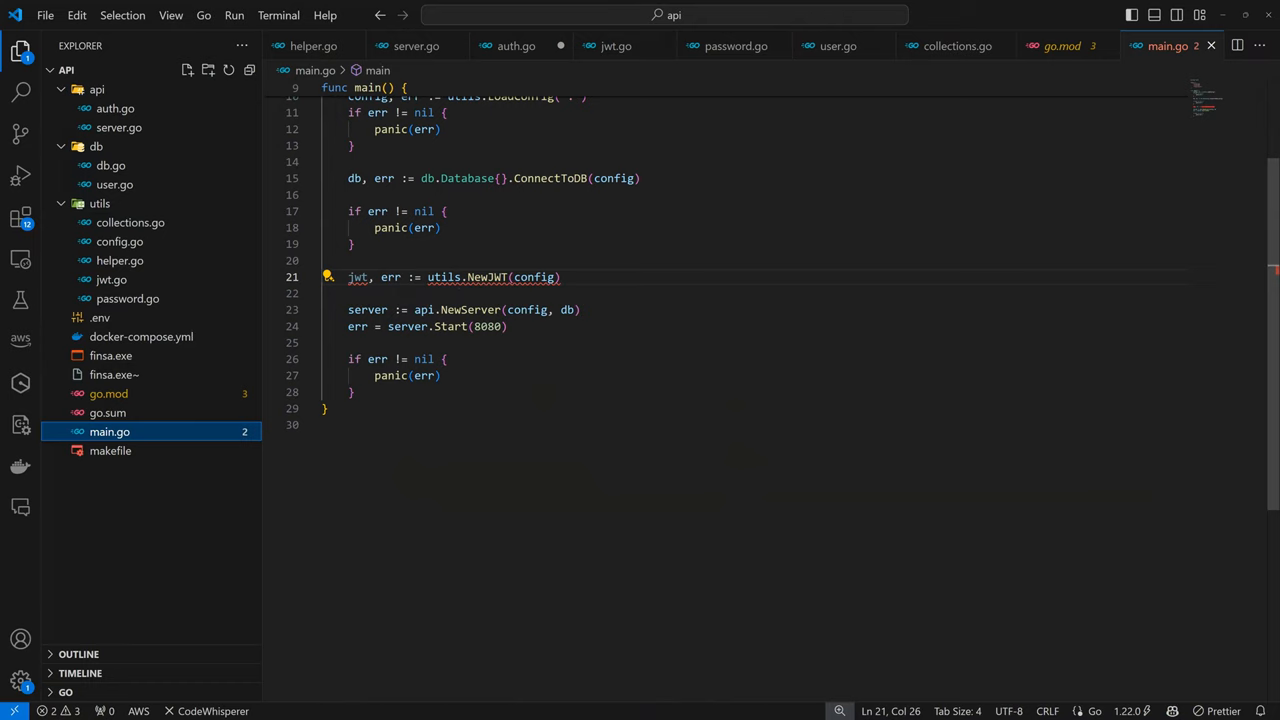
drag(562, 277, 351, 260)
key(BackSpace)
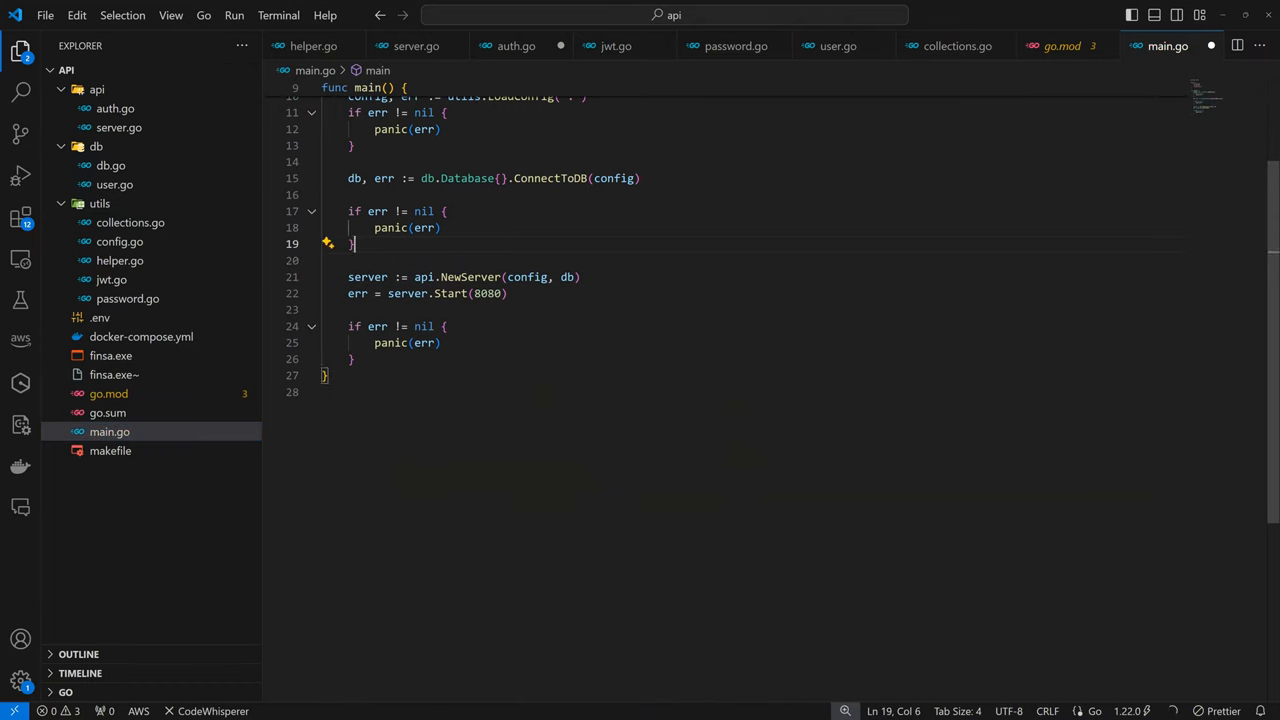
- Save main.go and add a jwt *utils.JWT field to the Server struct in server.go
key(ctrl+s)
scroll(700, 250, up, 3)
click(119, 127)
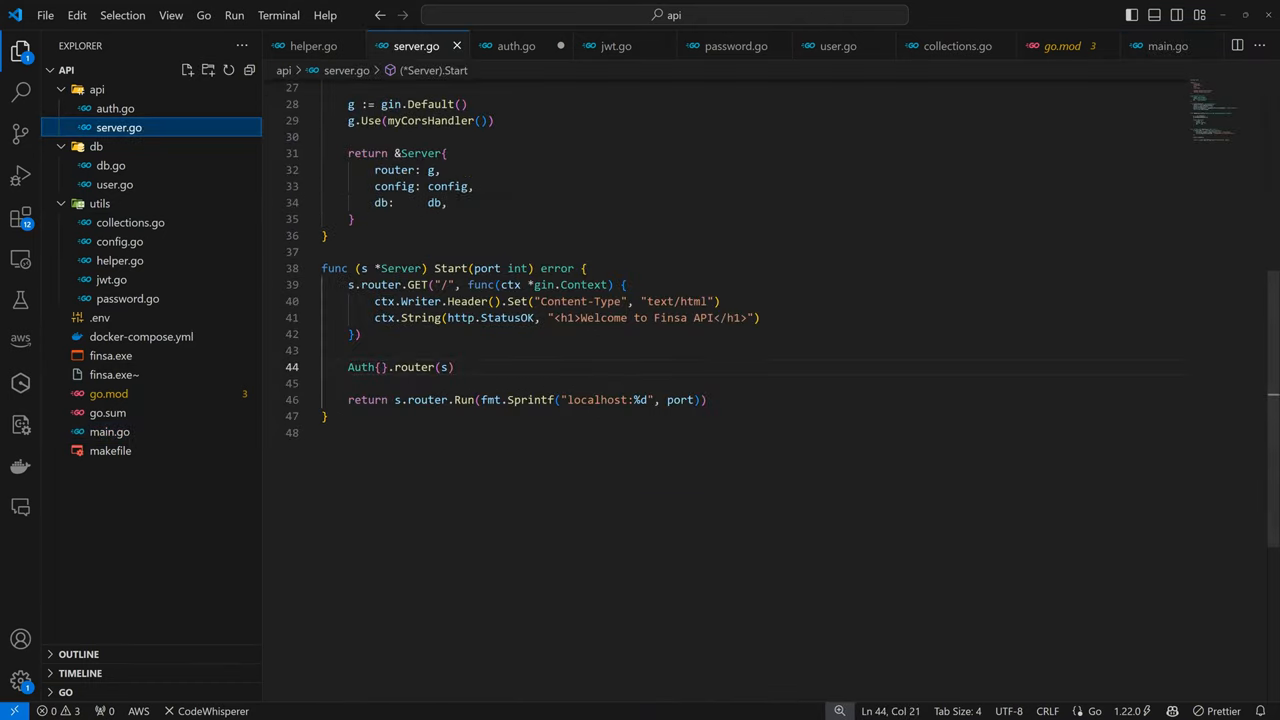
scroll(700, 300, up, 5)
scroll(700, 300, up, 3)
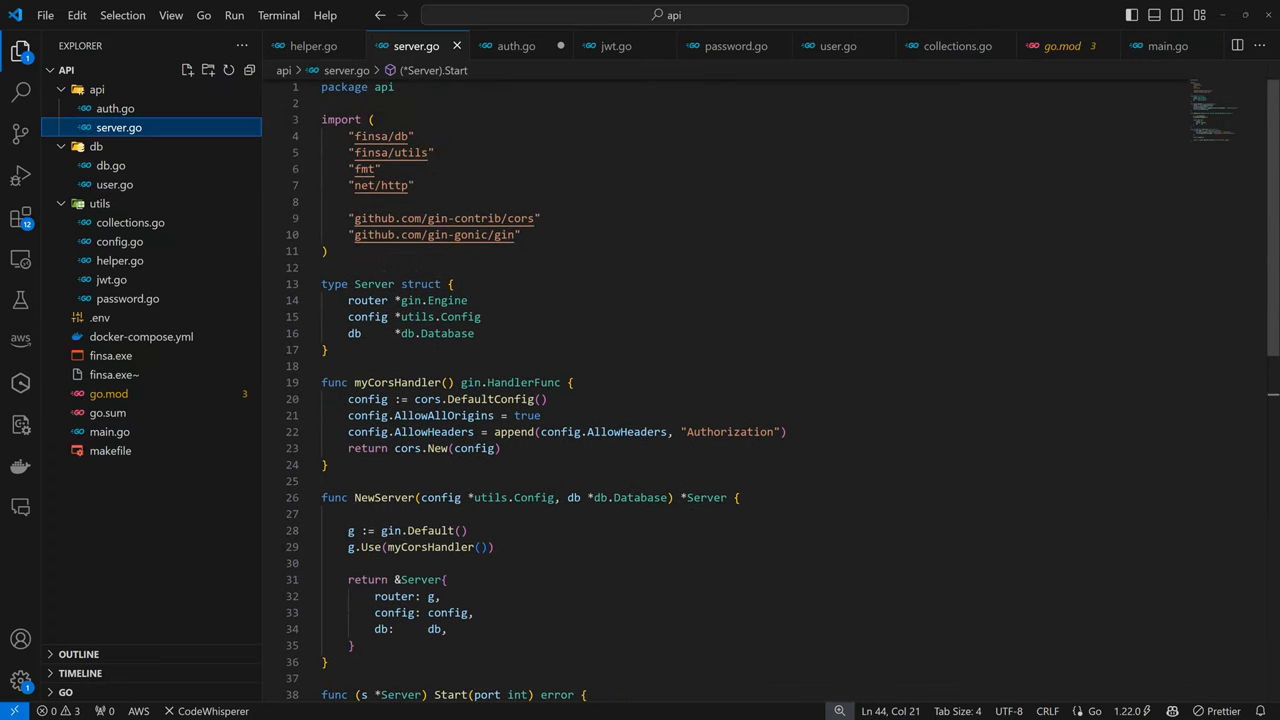
click(480, 333)
key(Return)
text(jw)
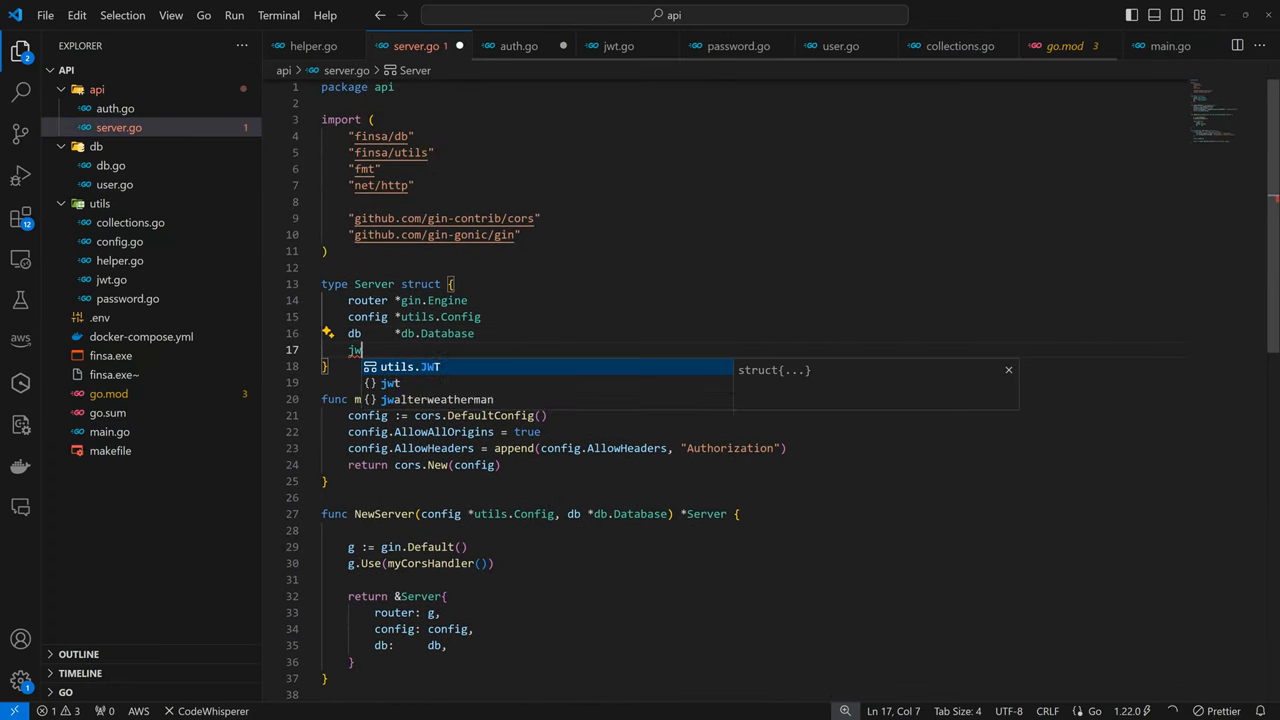
text(t *)
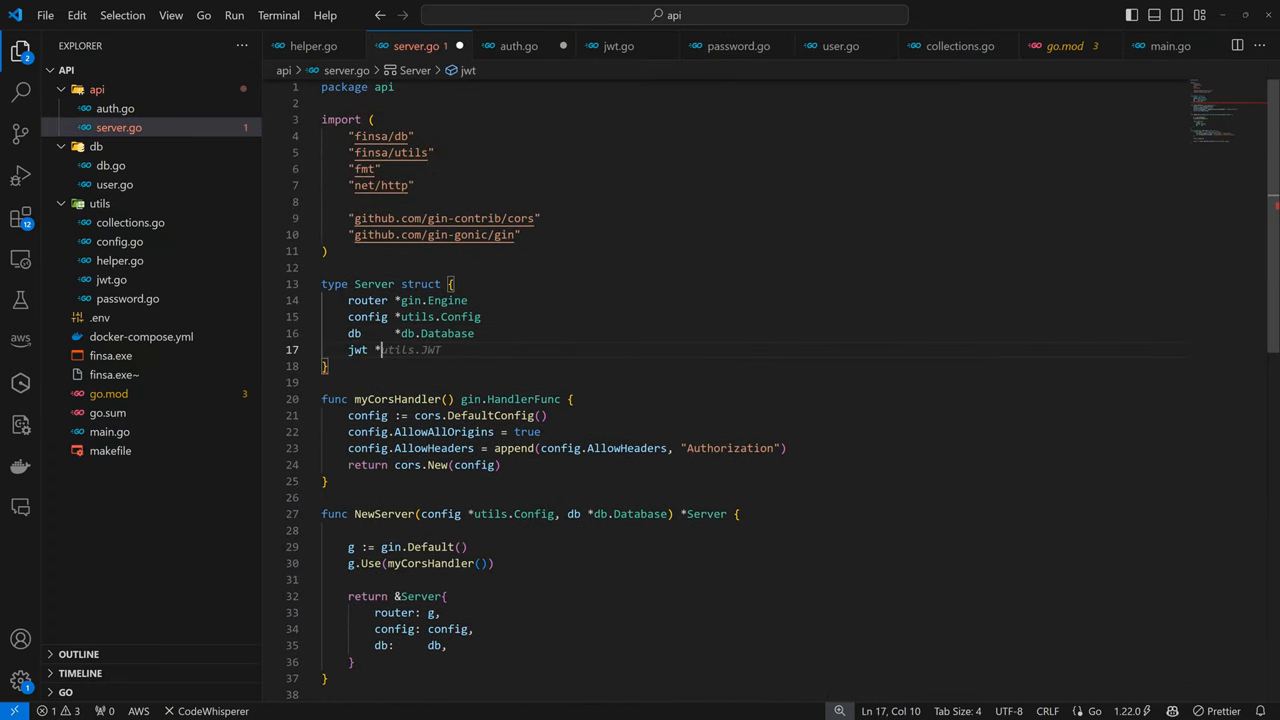
text(utils.JWT)
key(Tab)
key(ctrl+s)
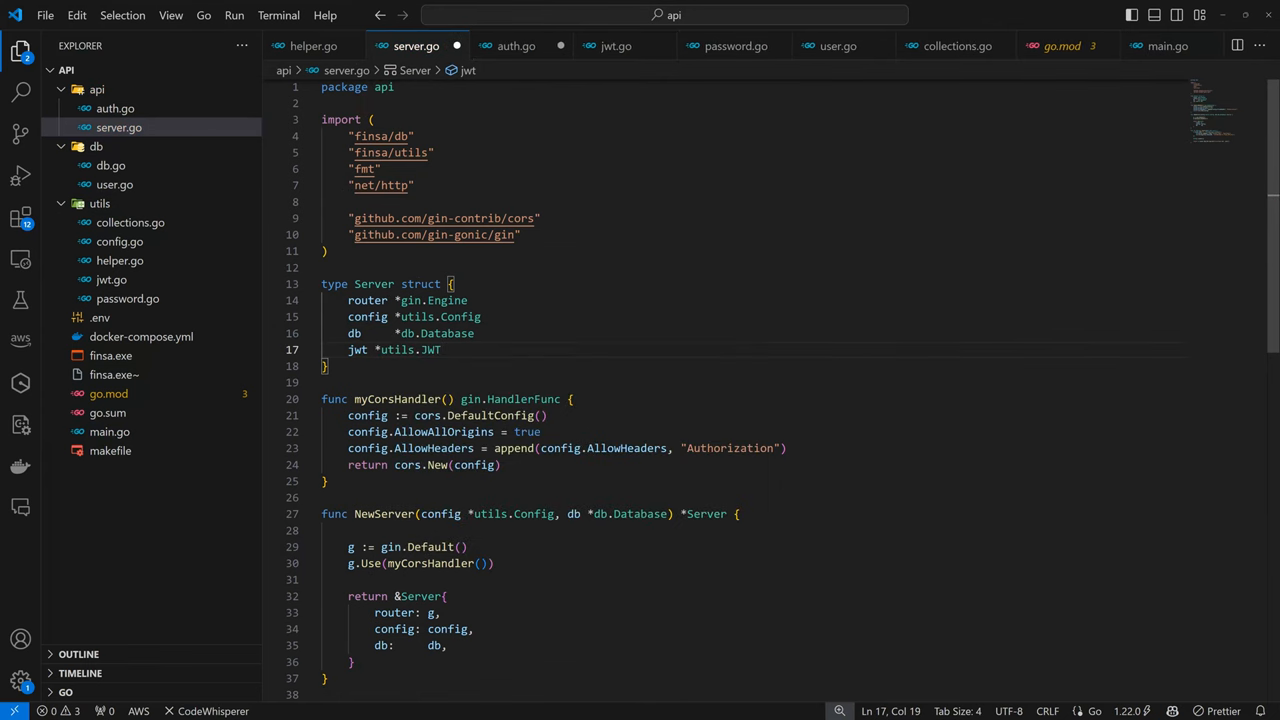
scroll(700, 400, down, 2)
- Build jwt := utils.NewJWT(config) in NewServer, store it as jwt: jwt, and save
click(500, 462)
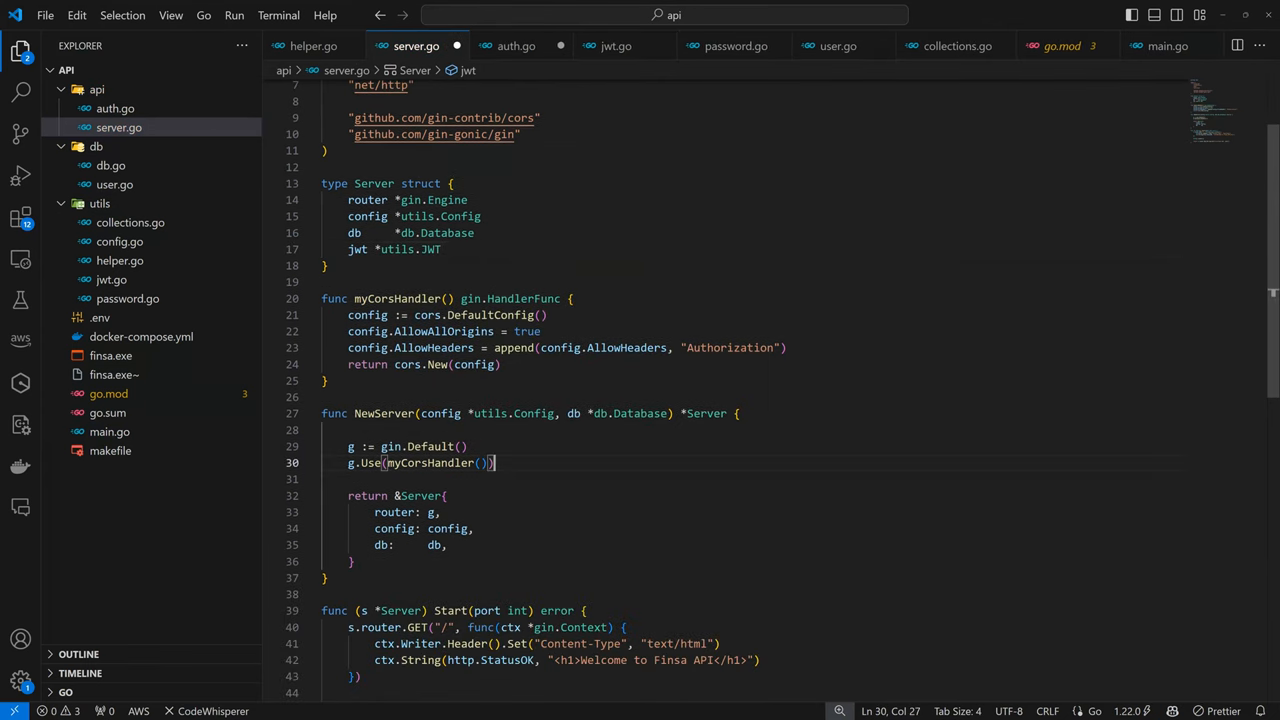
key(Return)
key(Return)
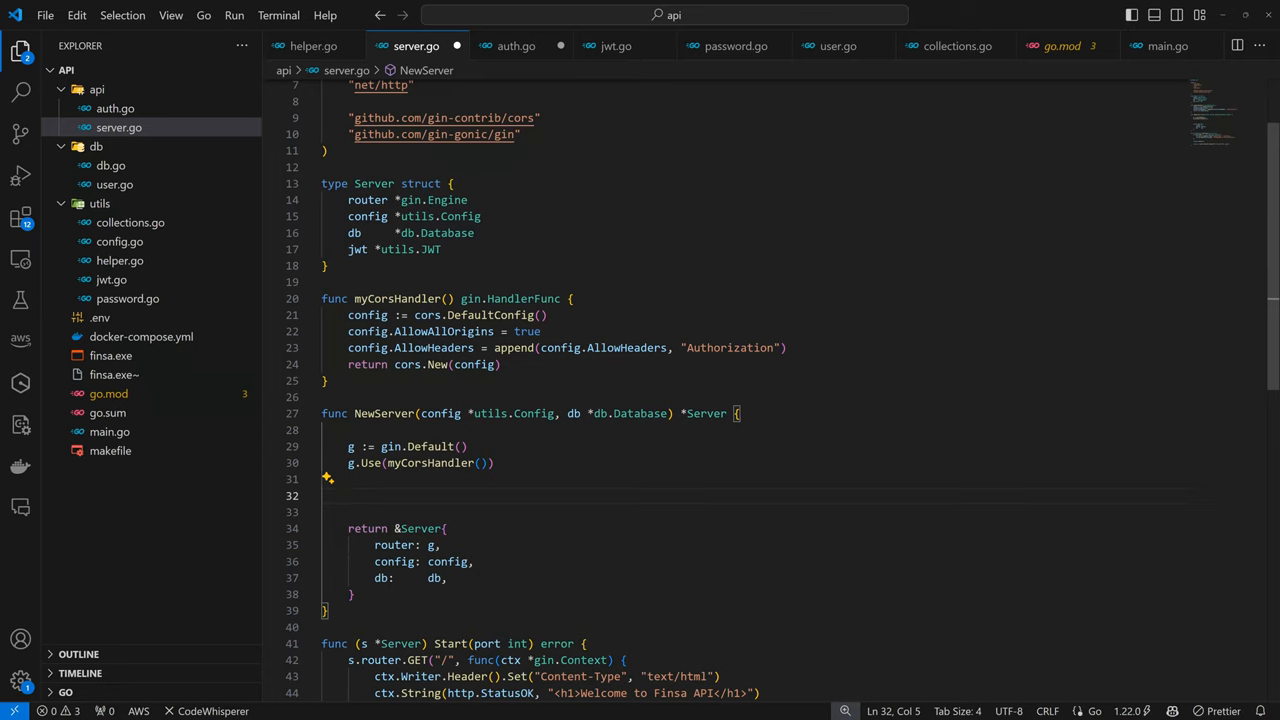
text(jwt )
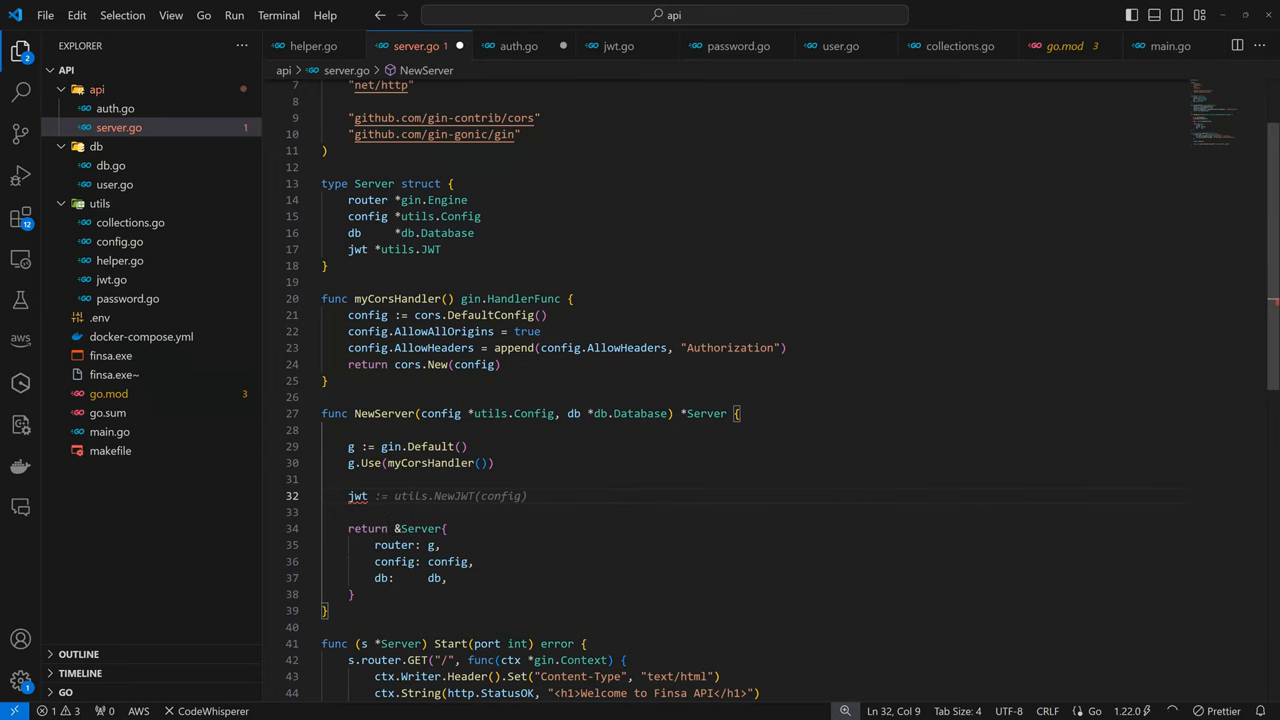
text(:)
key(Tab)
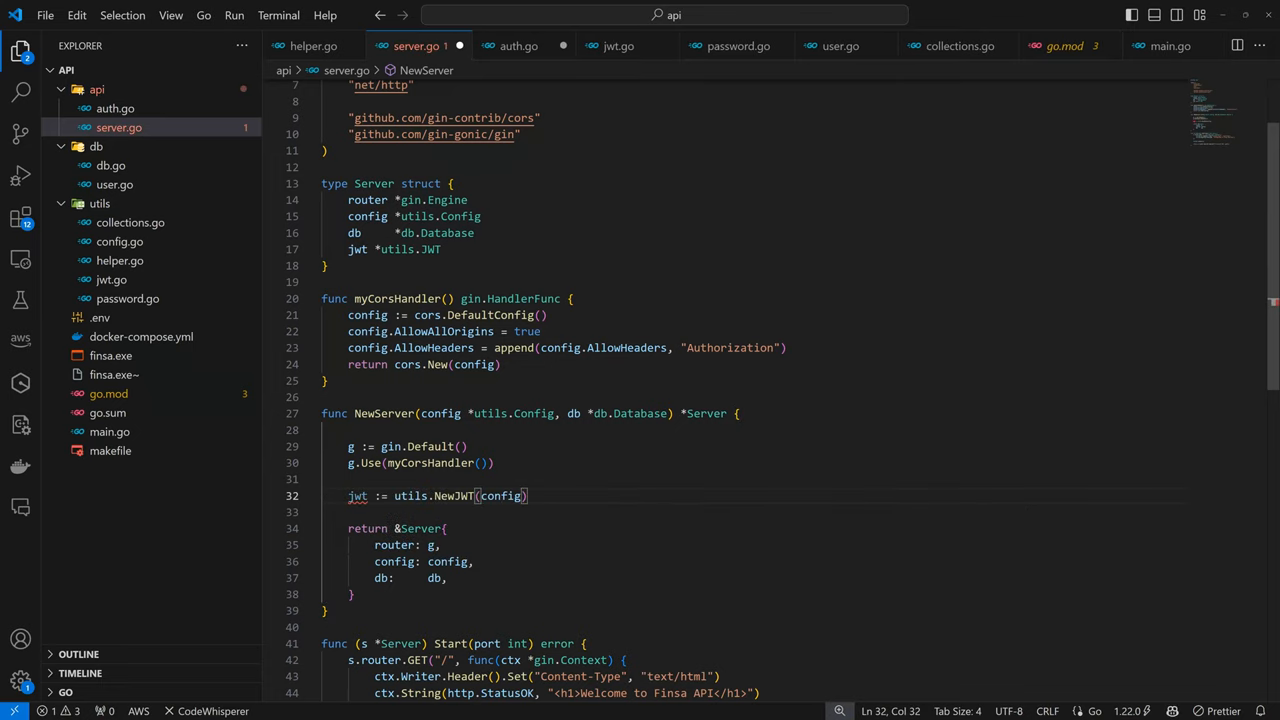
click(450, 578)
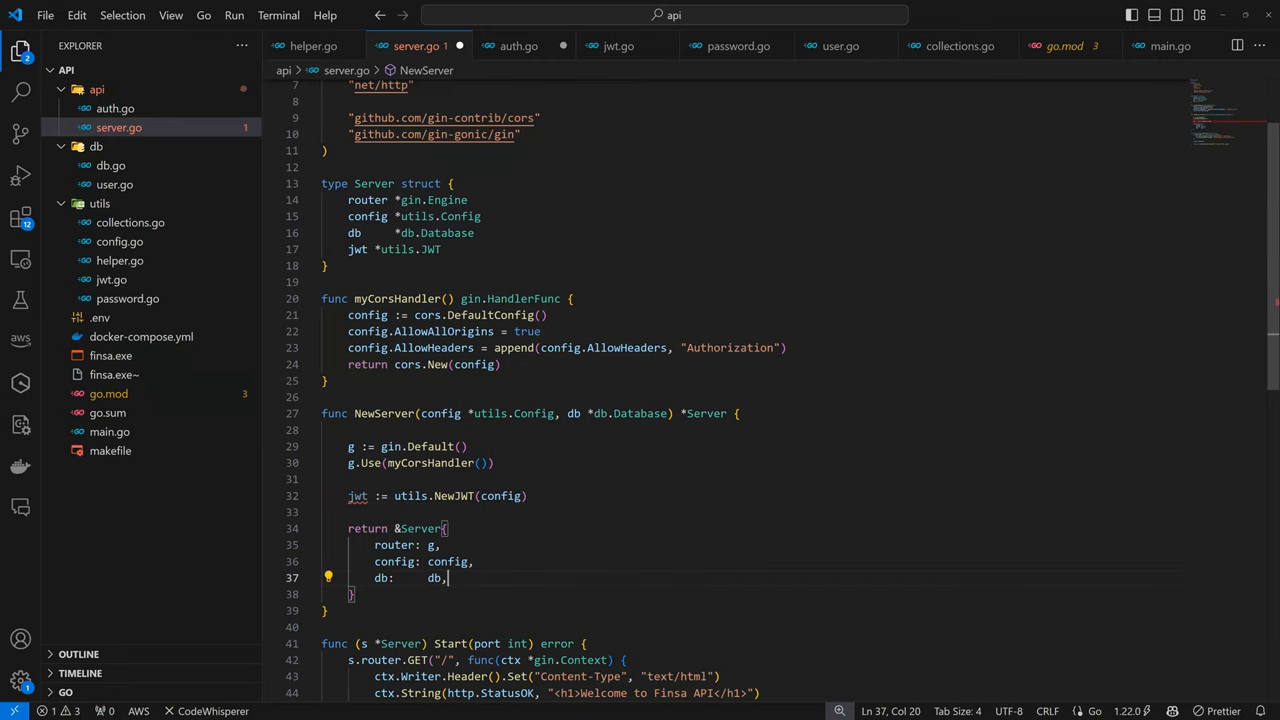
key(Return)
text(jwt: jwt,)
key(ctrl+s)
key(ctrl+s)
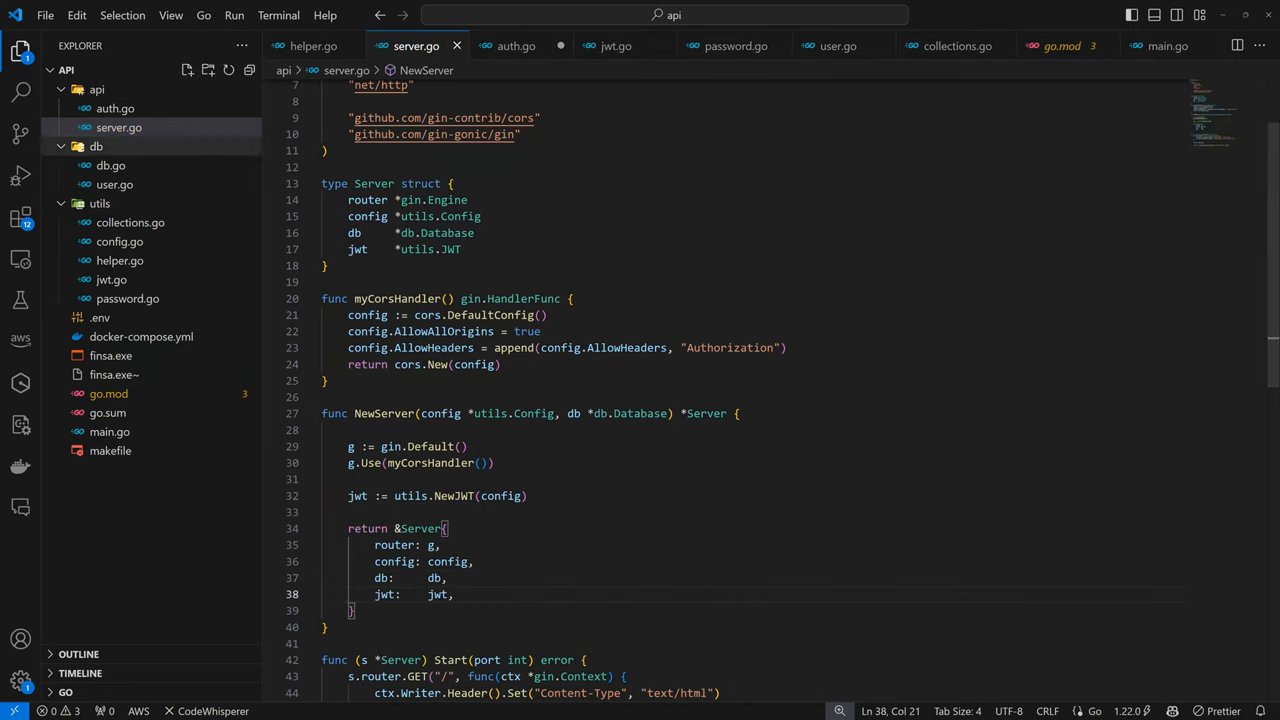
- Add auth_token, err := a.server.jwt.GenerateToken(user.Email) after the password check
click(115, 108)
scroll(700, 400, down, 2)
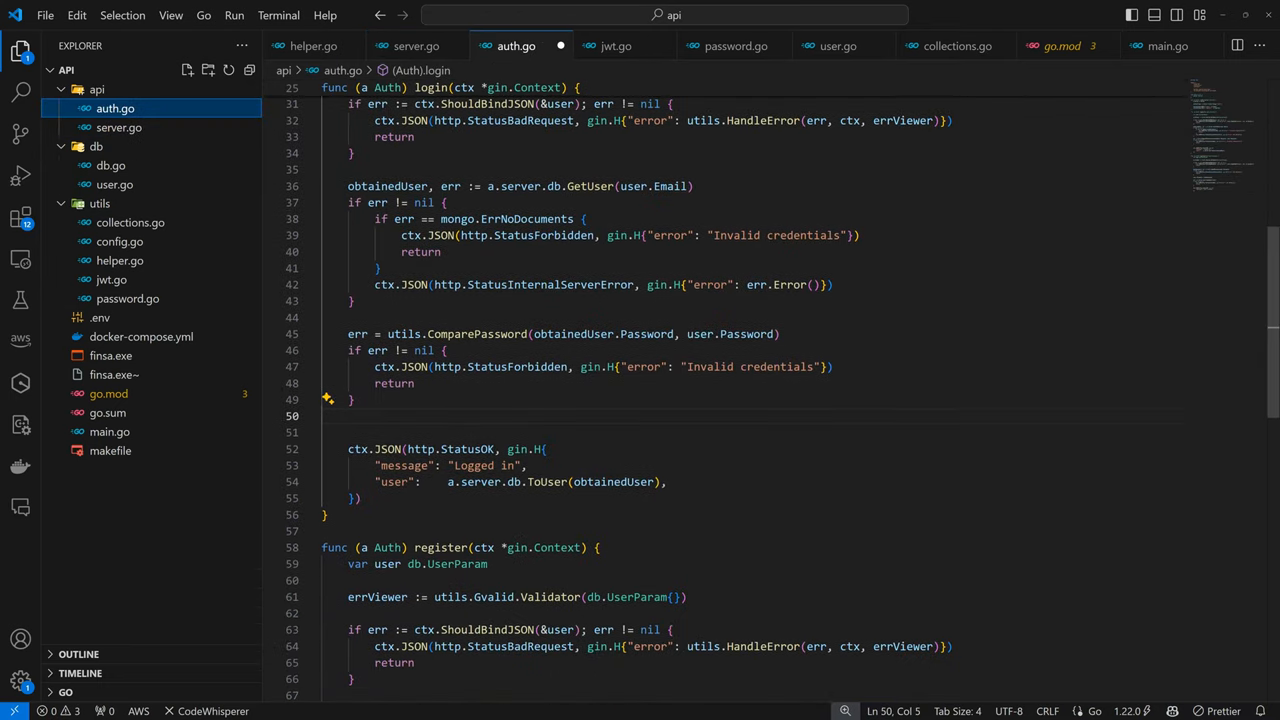
key(Return)
text(a)
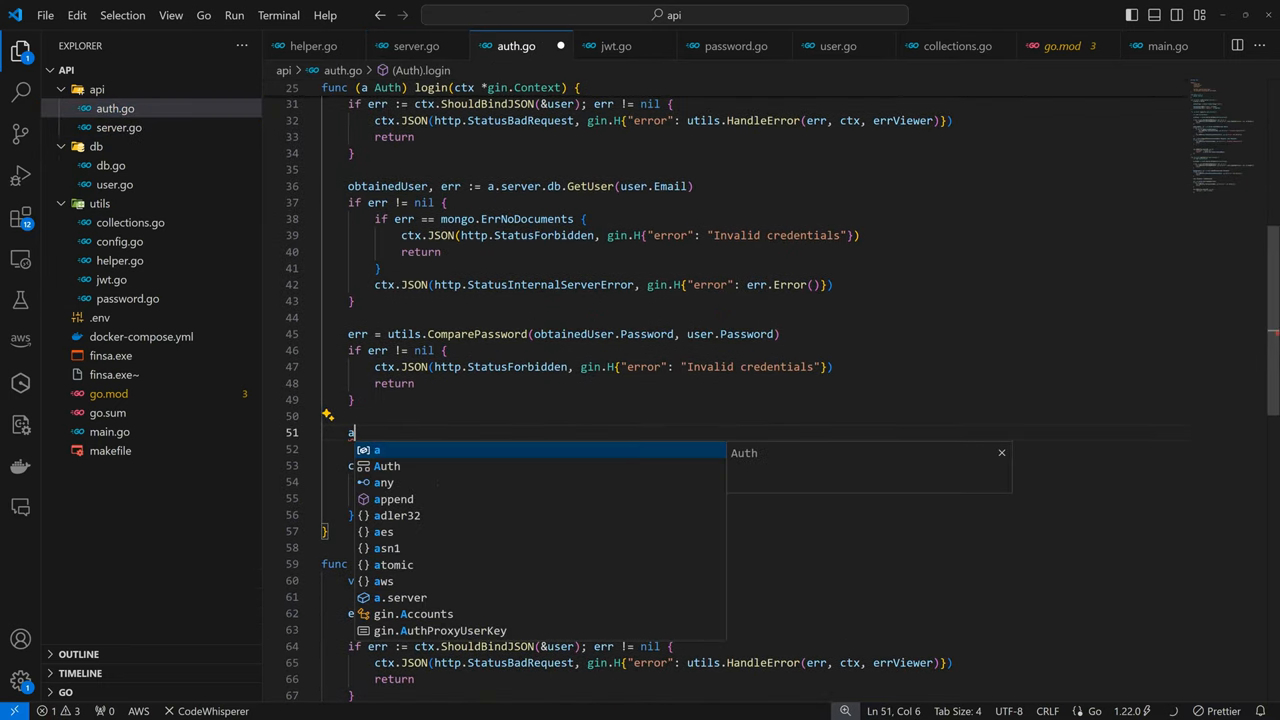
text(uth_toke)
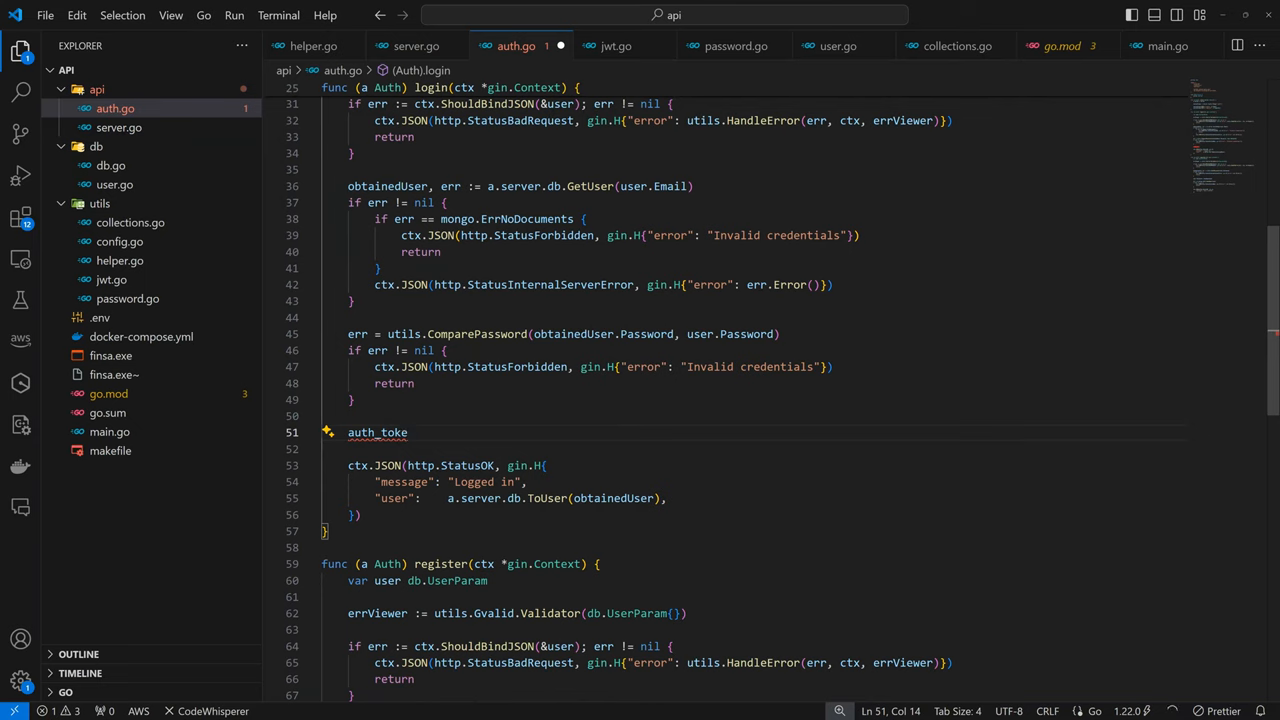
text(n = )
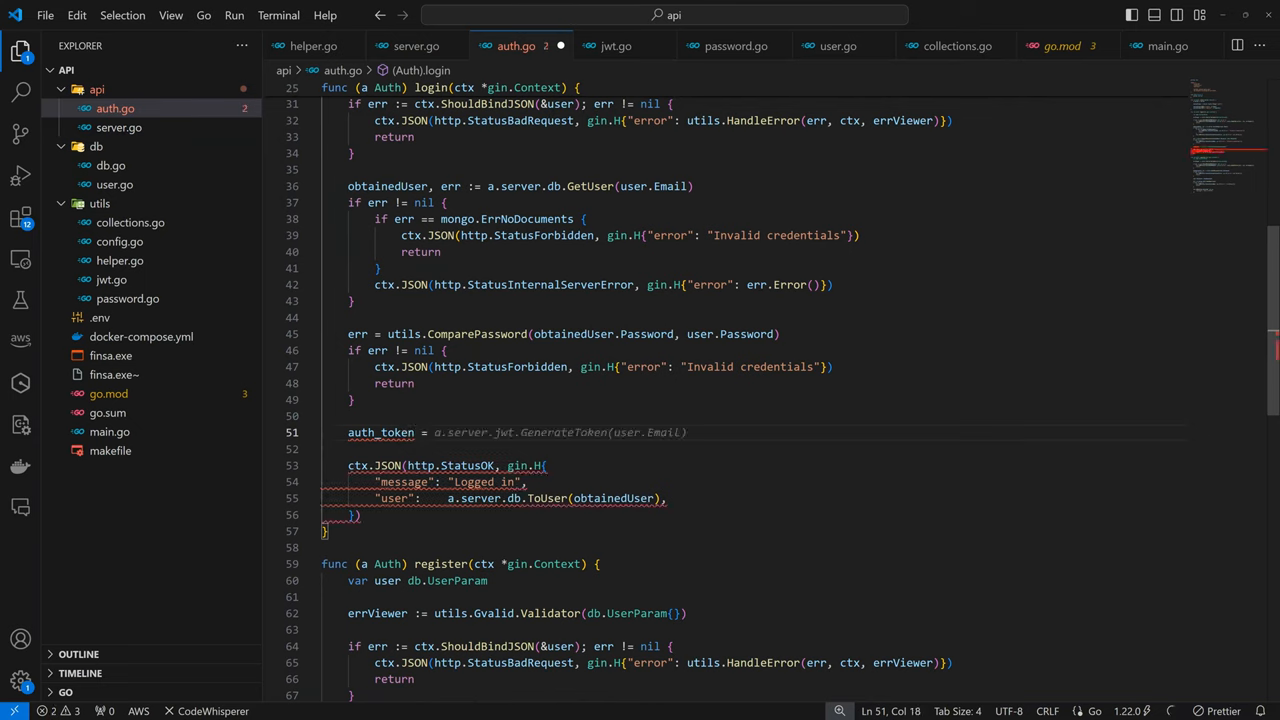
text(a.)
key(Tab)
text(.)
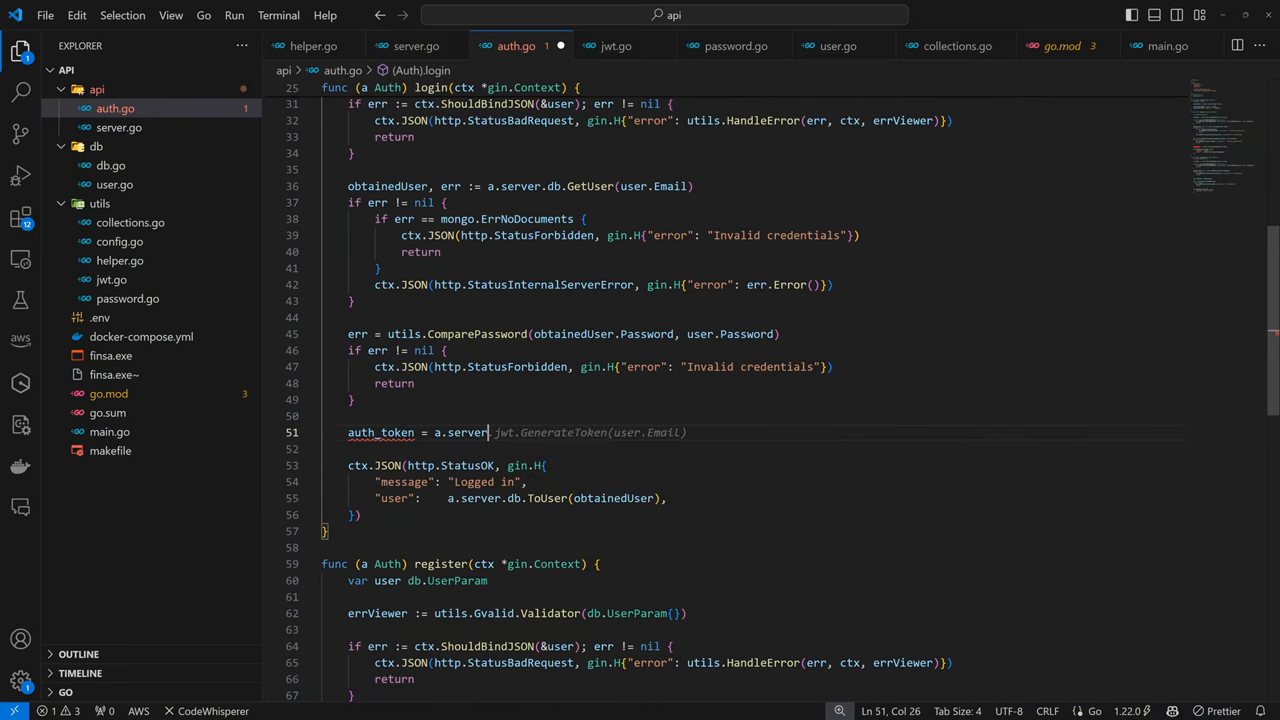
key(Tab)
key(Home)
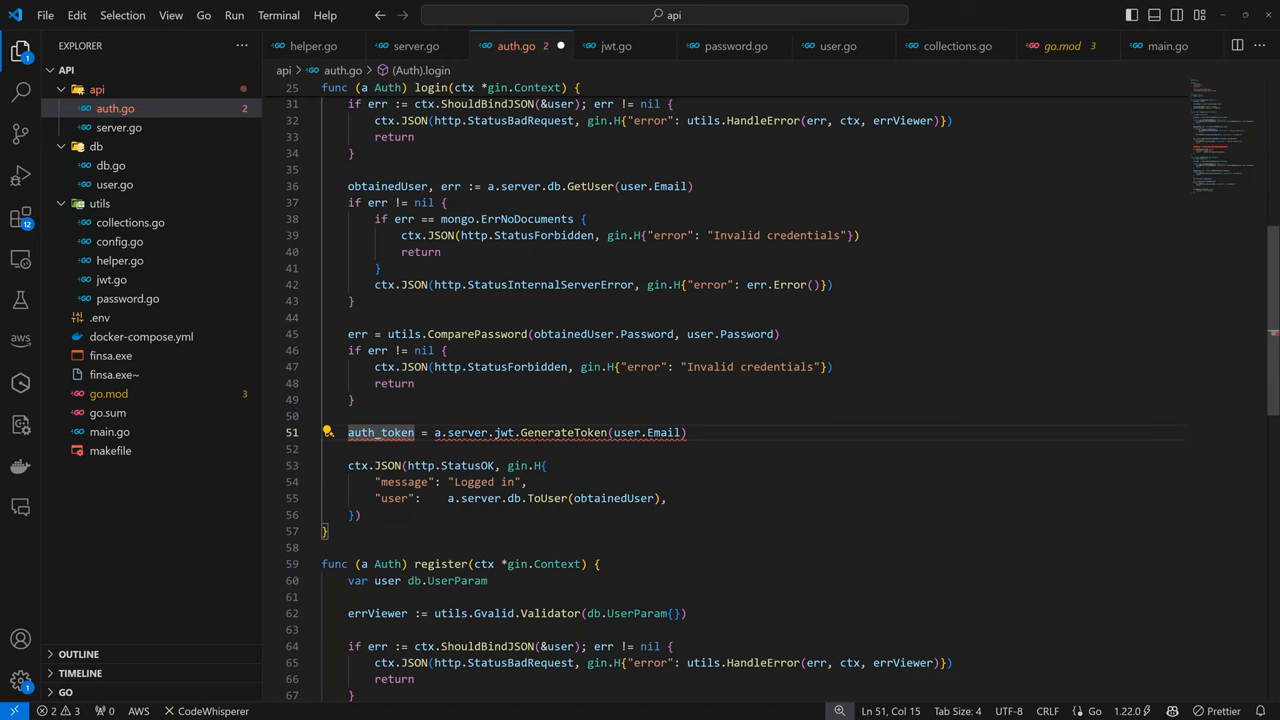
text(, err)
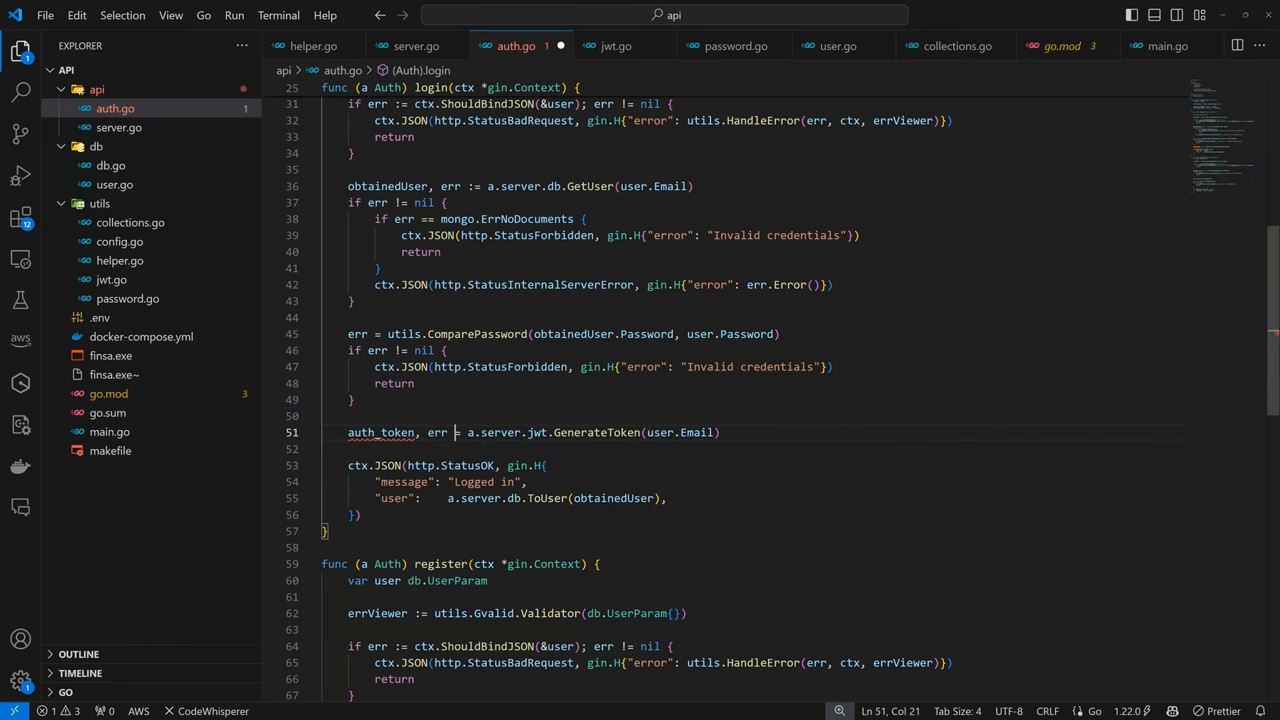
key(Escape)
text(:)
- Add an if err != nil block returning a 500 error JSON response
key(End)
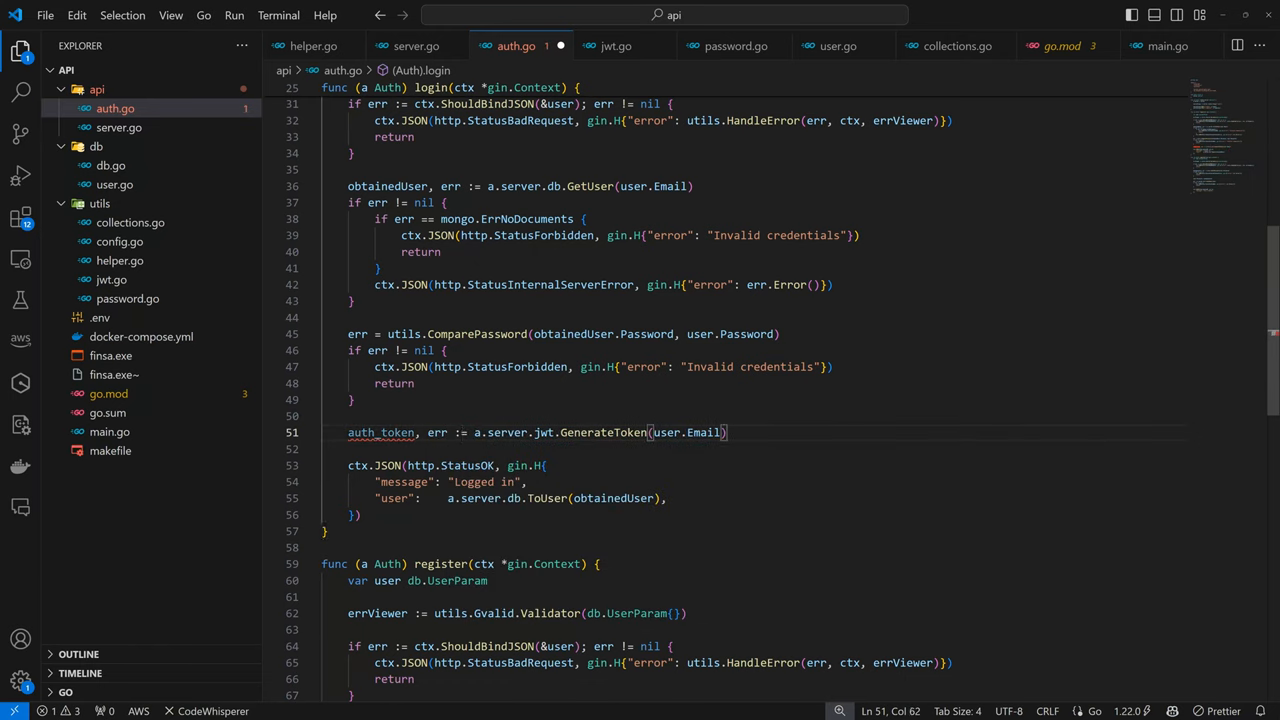
key(Return)
text(if)
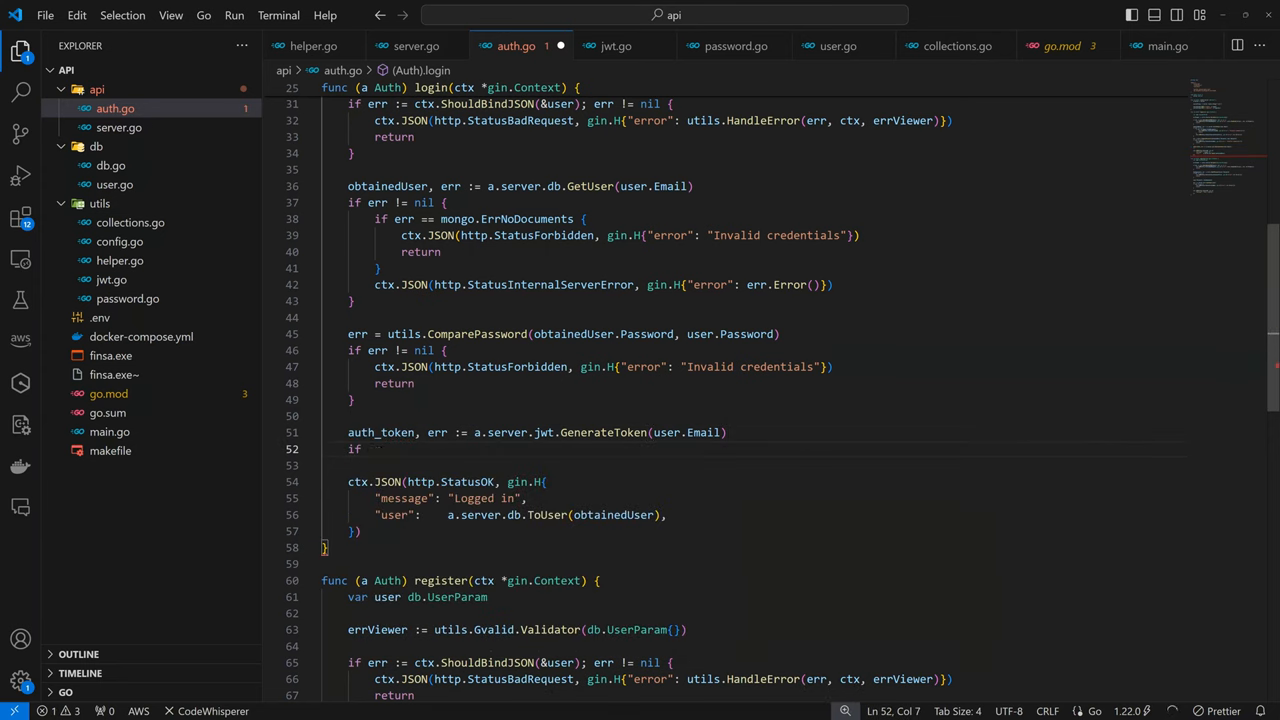
text( err != nil {)
key(Return)
key(Tab)
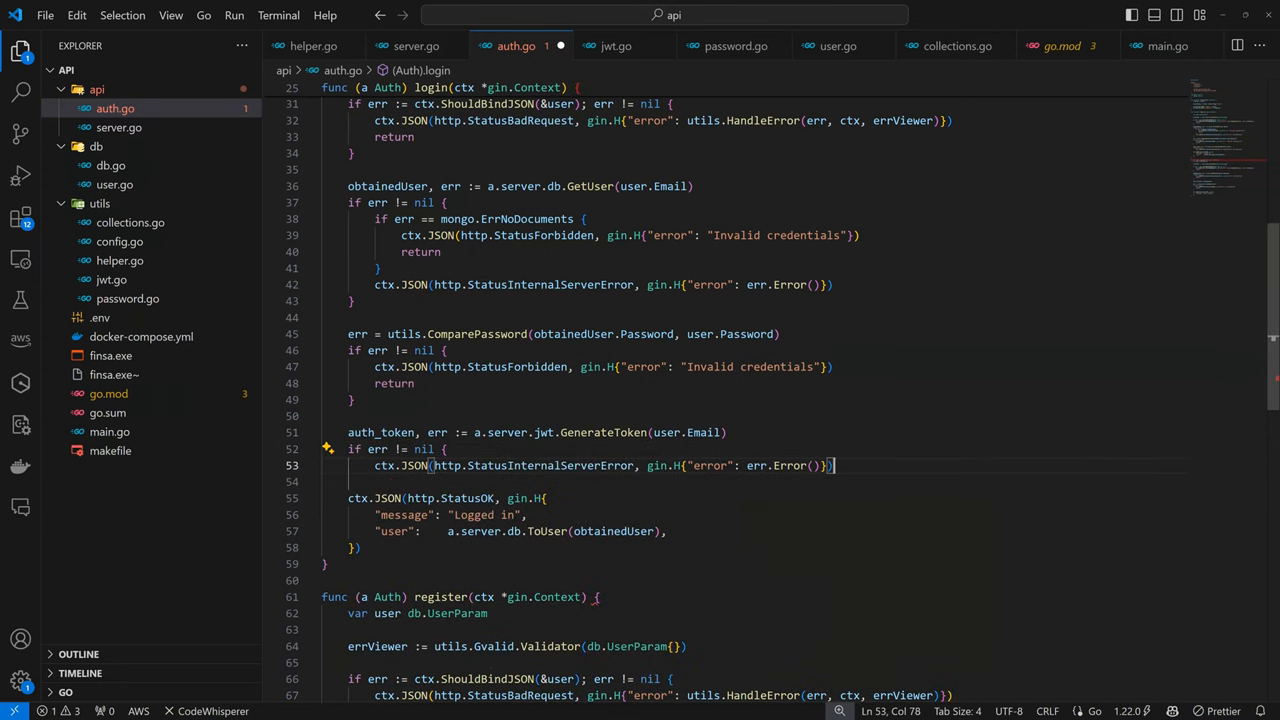
key(Return)
text(return)
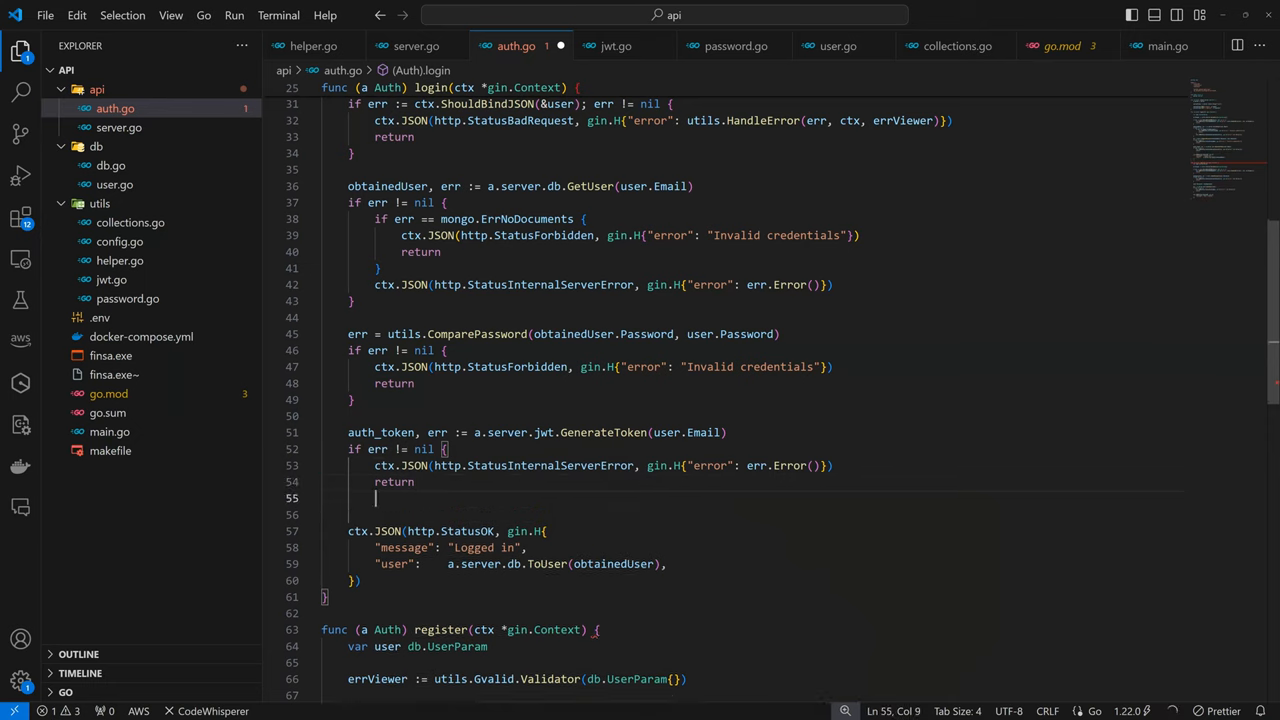
key(Return)
text(})
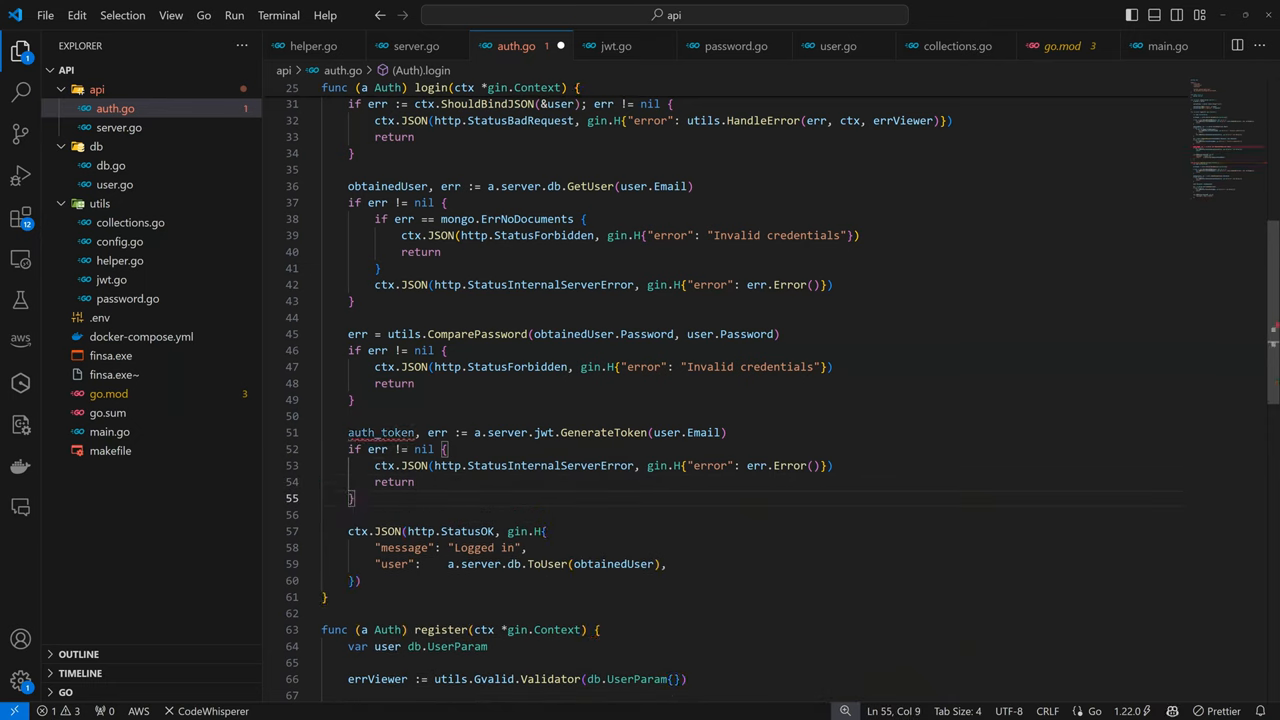
- Make the success response return only token: auth_token and save auth.go
double_click(380, 432)
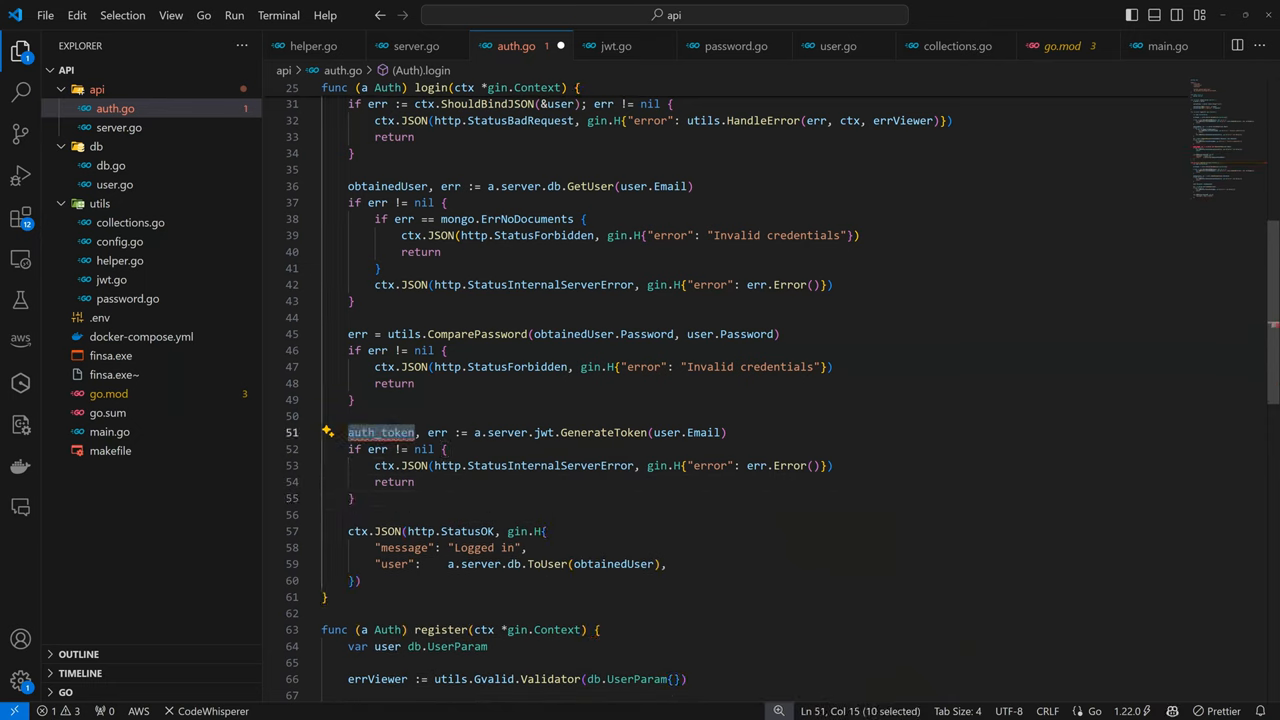
double_click(404, 547)
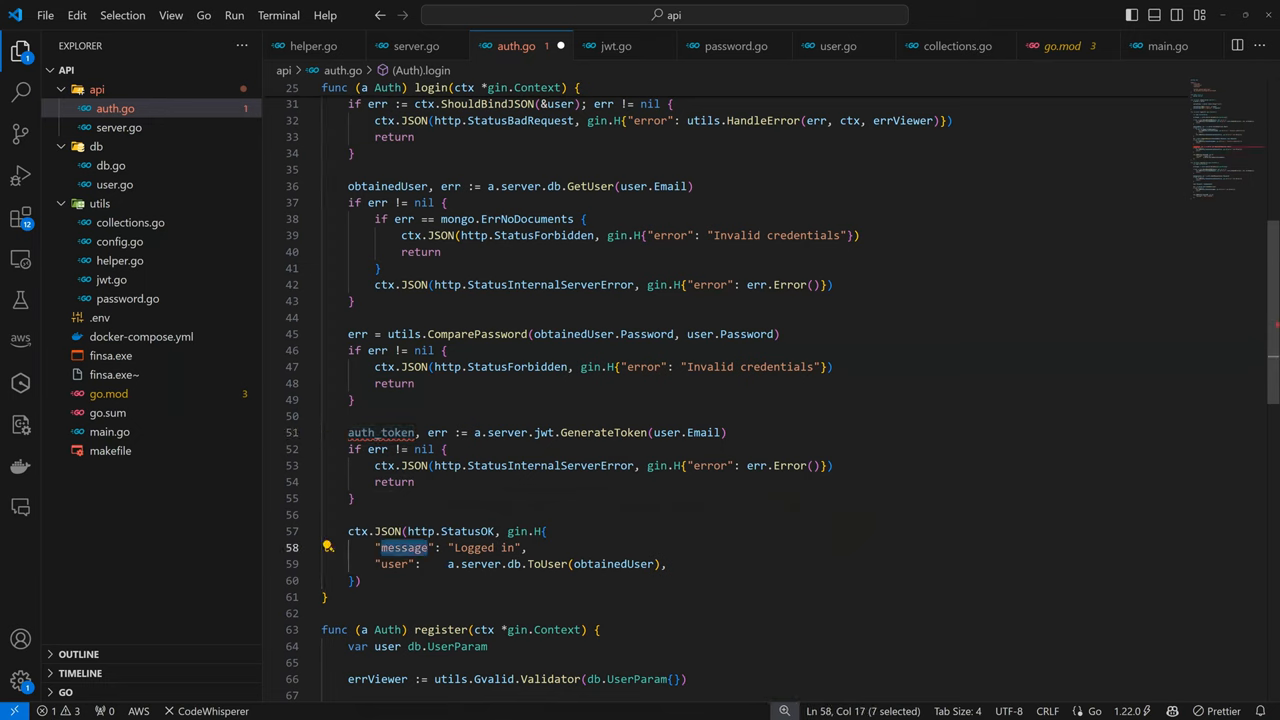
text(token)
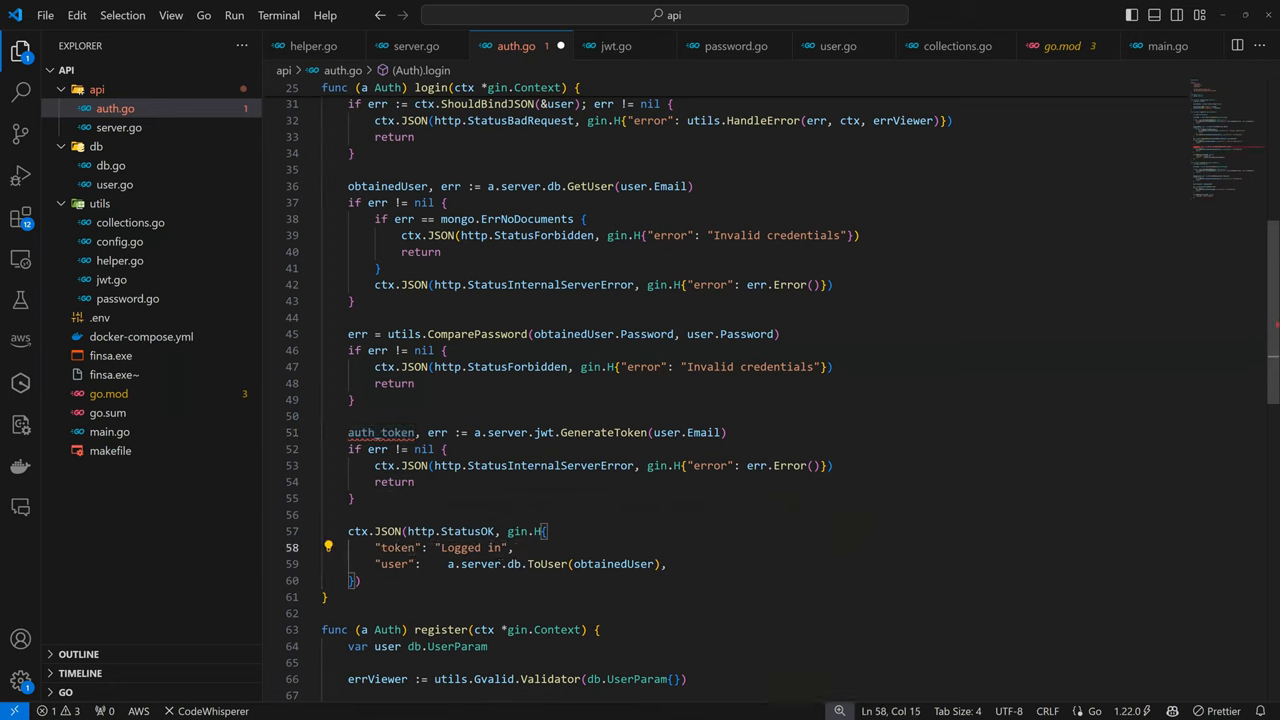
drag(660, 564, 436, 548)
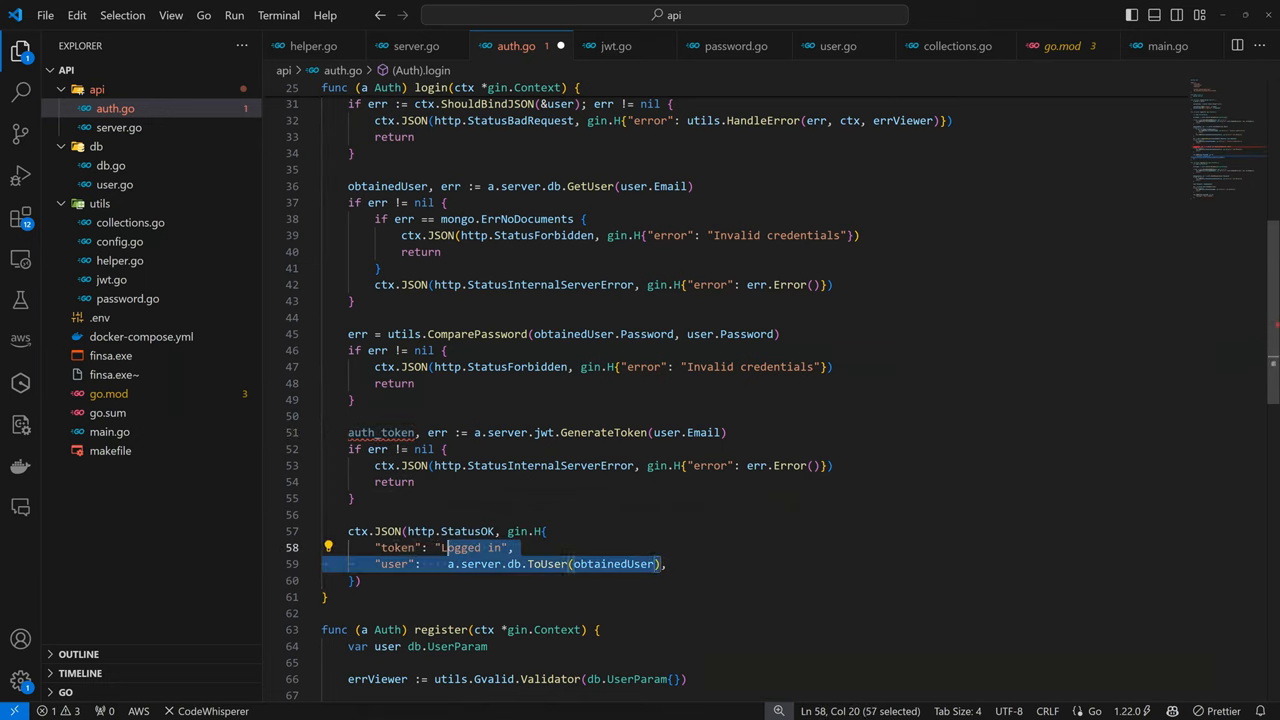
text(auth_token,)
key(ctrl+s)
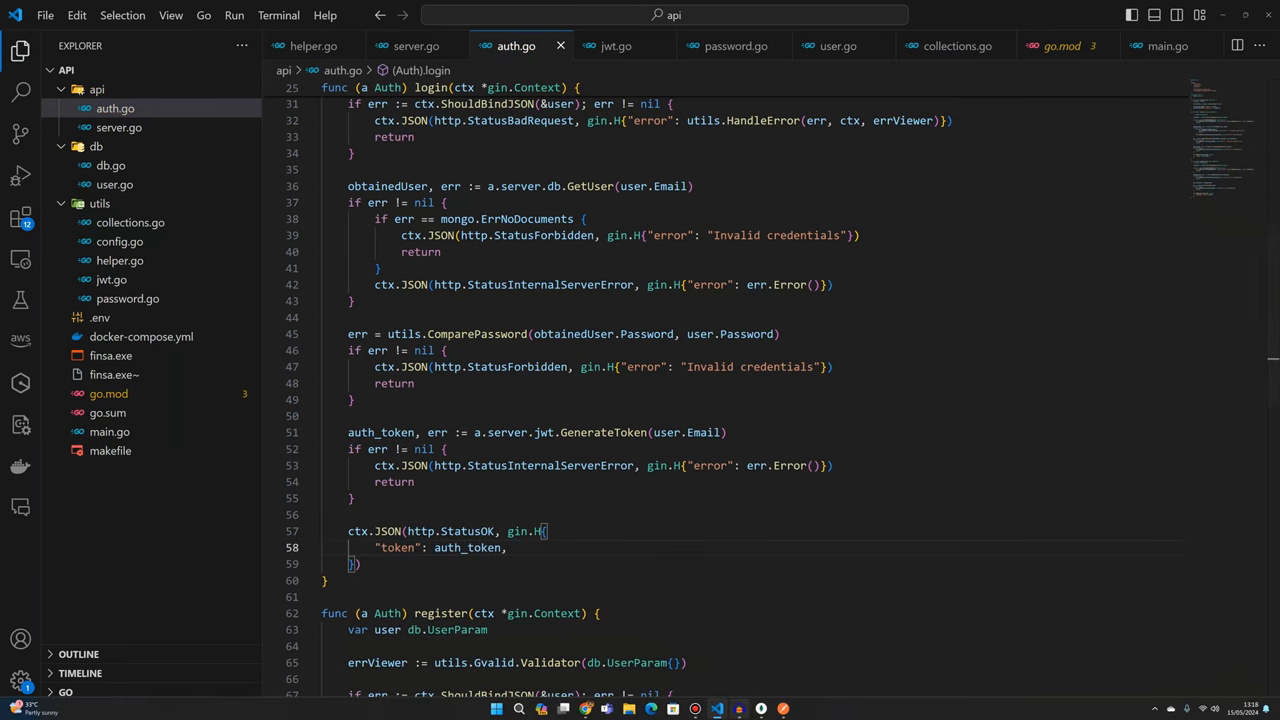
- Show the make terminal with the server's rebuild and restart log
key(ctrl+grave)
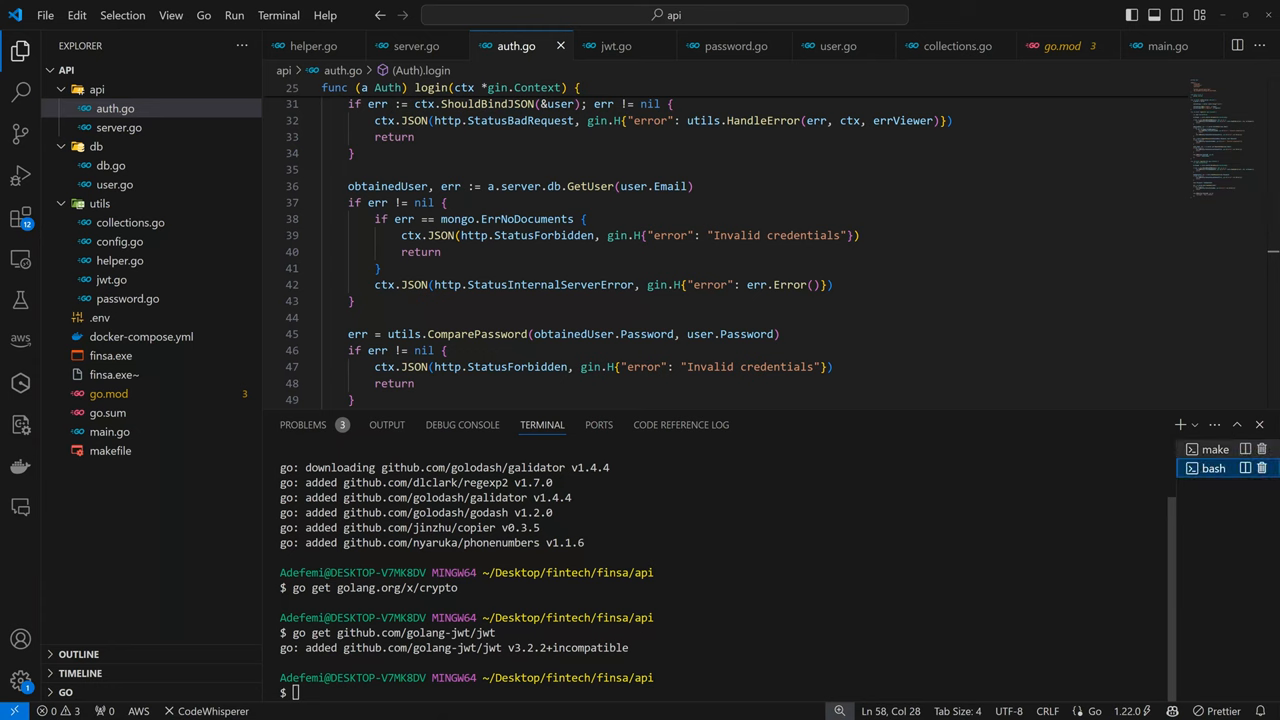
click(1215, 449)
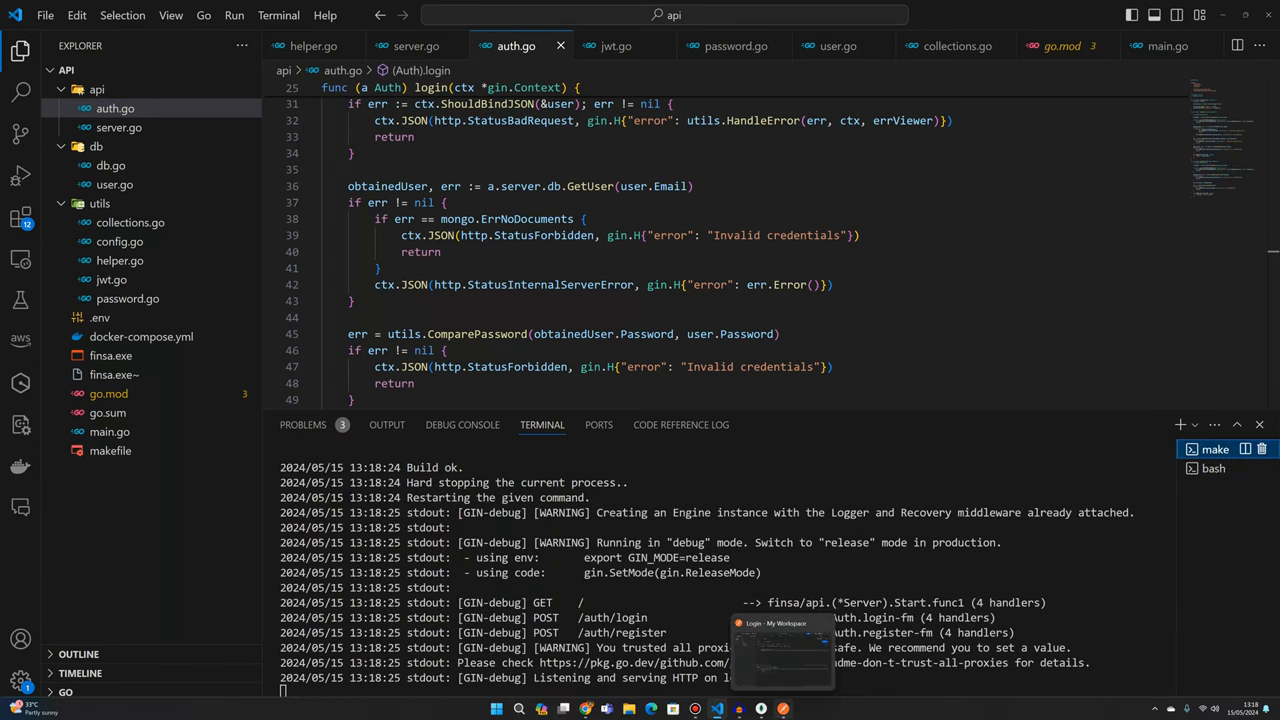
- Resend the Login request in Postman with the test credentials to get a token response
click(783, 708)
key(ctrl+Return)
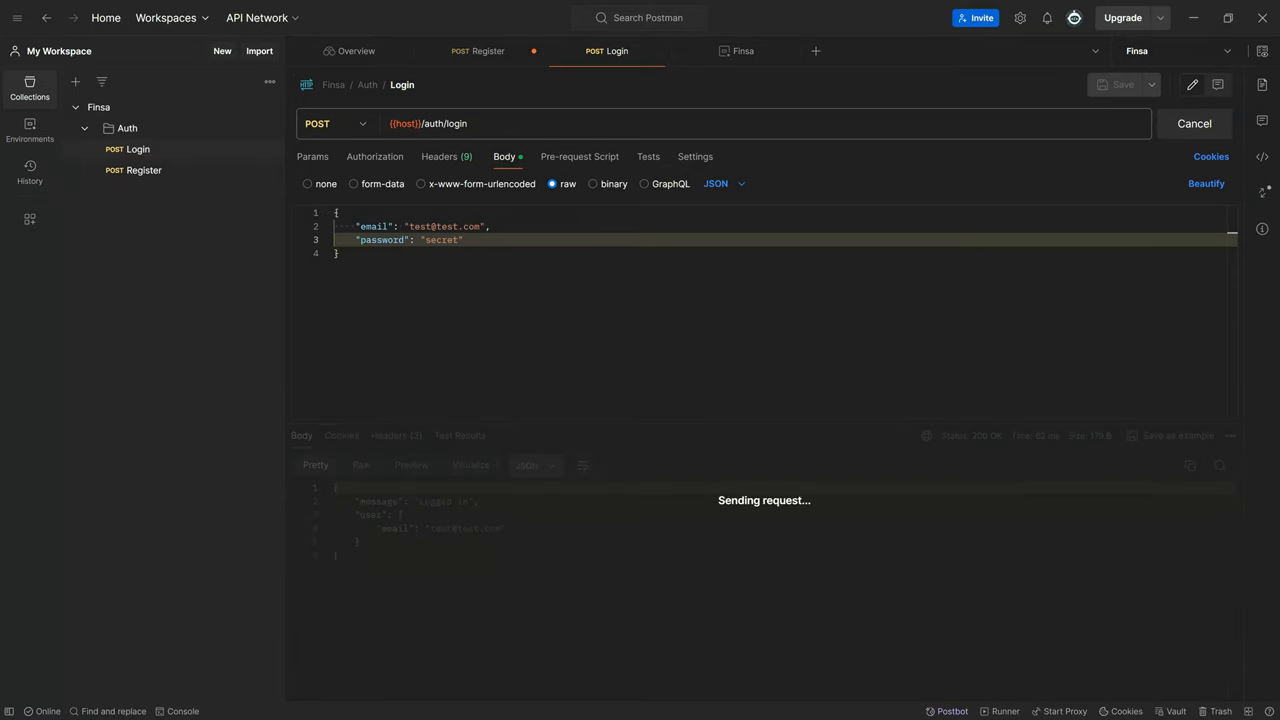